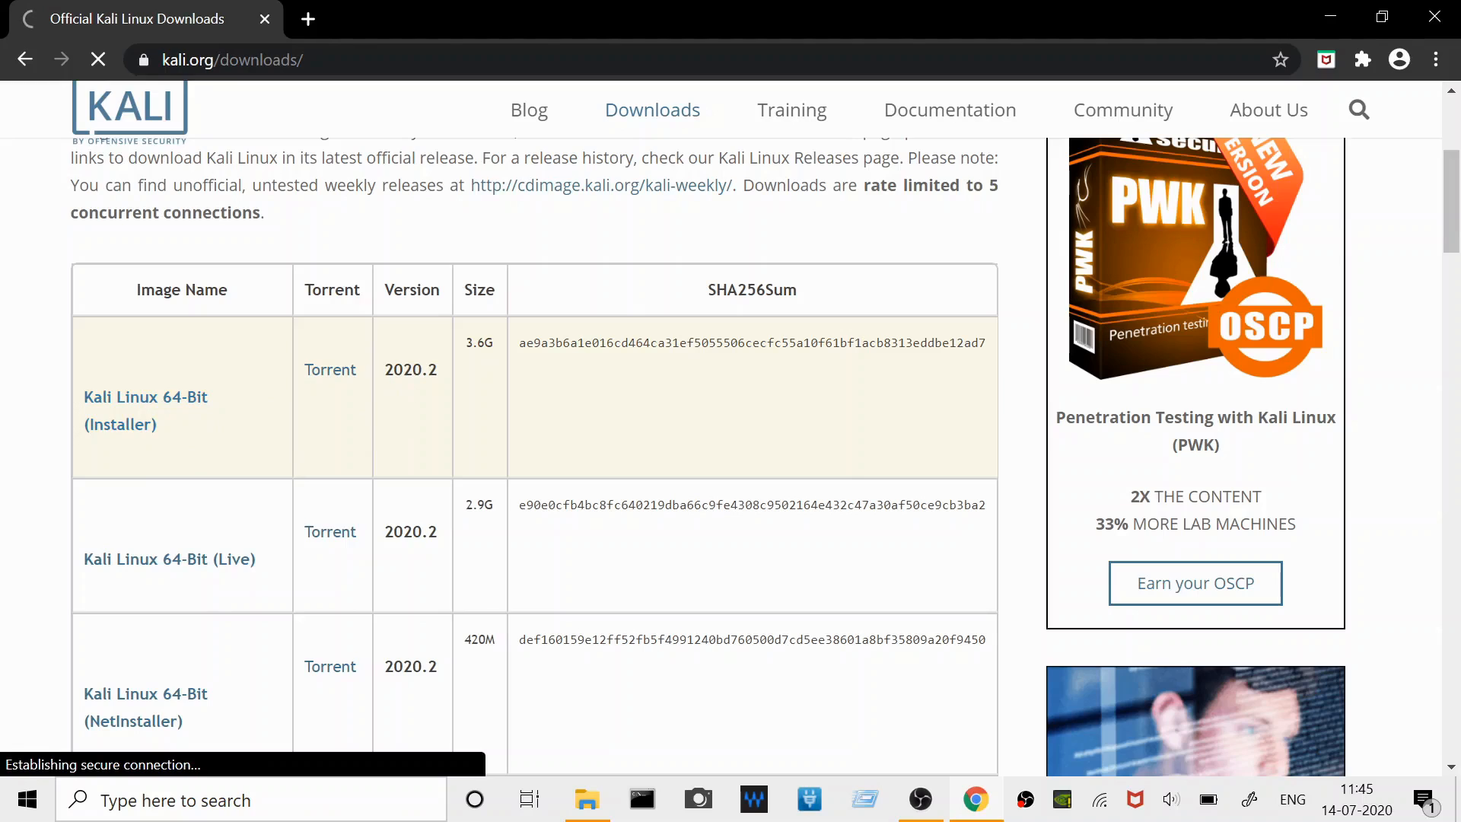
- Highlight the version and size of the Kali Linux 64-Bit (Installer) image and cancel its ISO download
{"action": "double_click", "coordinate": [436, 371]}
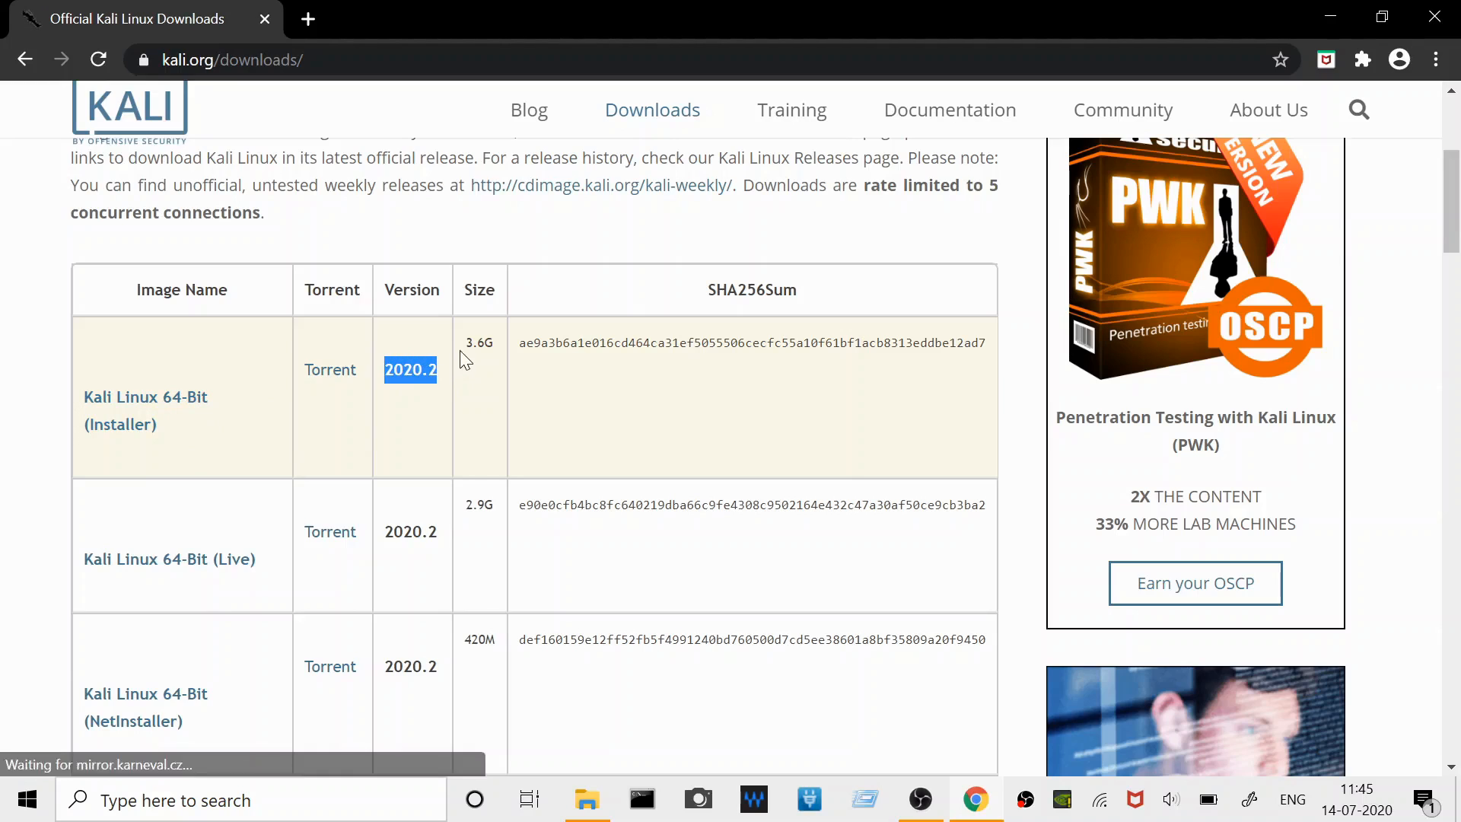
{"action": "double_click", "coordinate": [493, 344]}
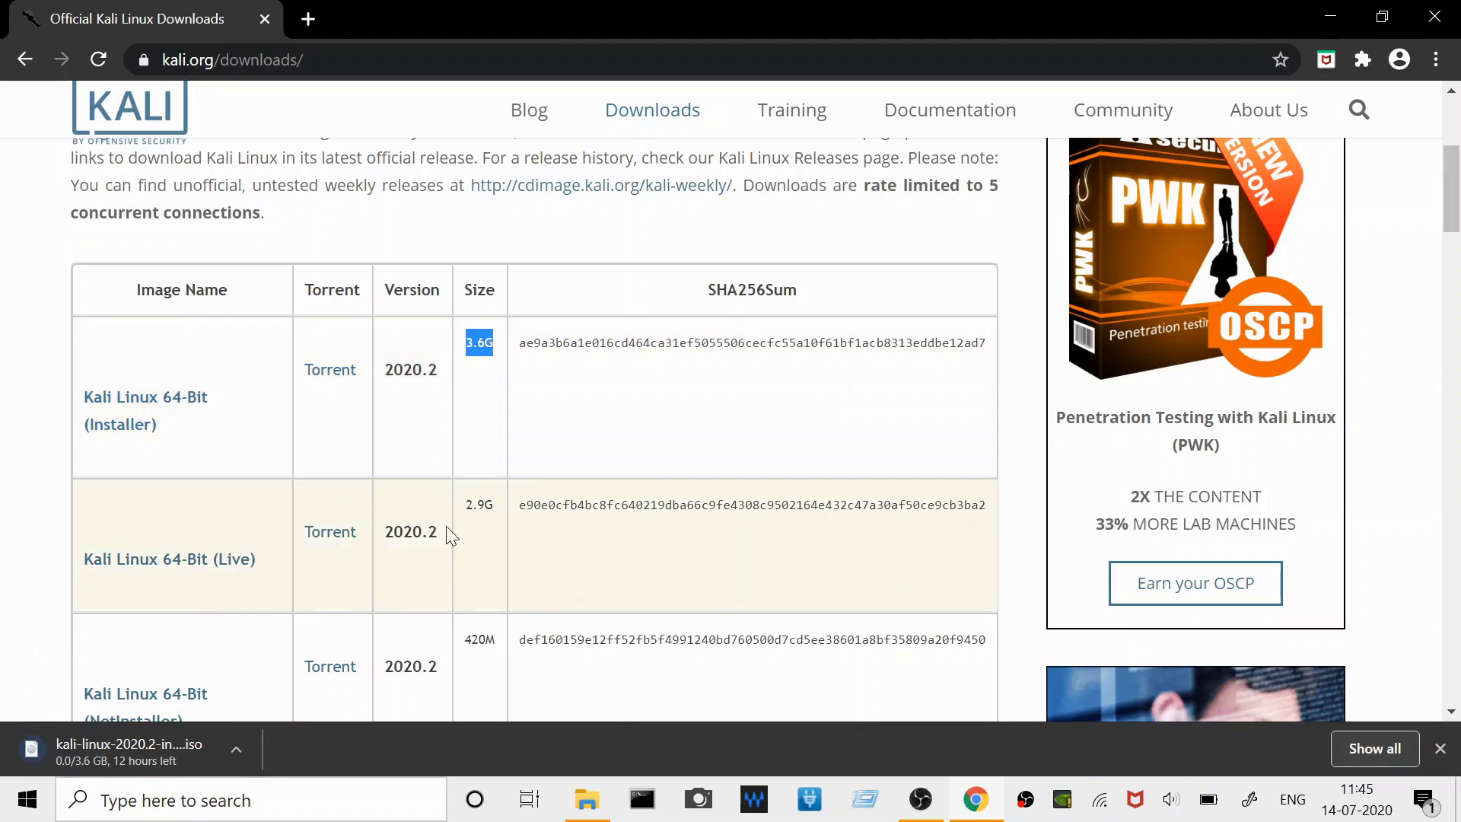
{"action": "left_click", "coordinate": [228, 752]}
{"action": "left_click", "coordinate": [281, 704]}
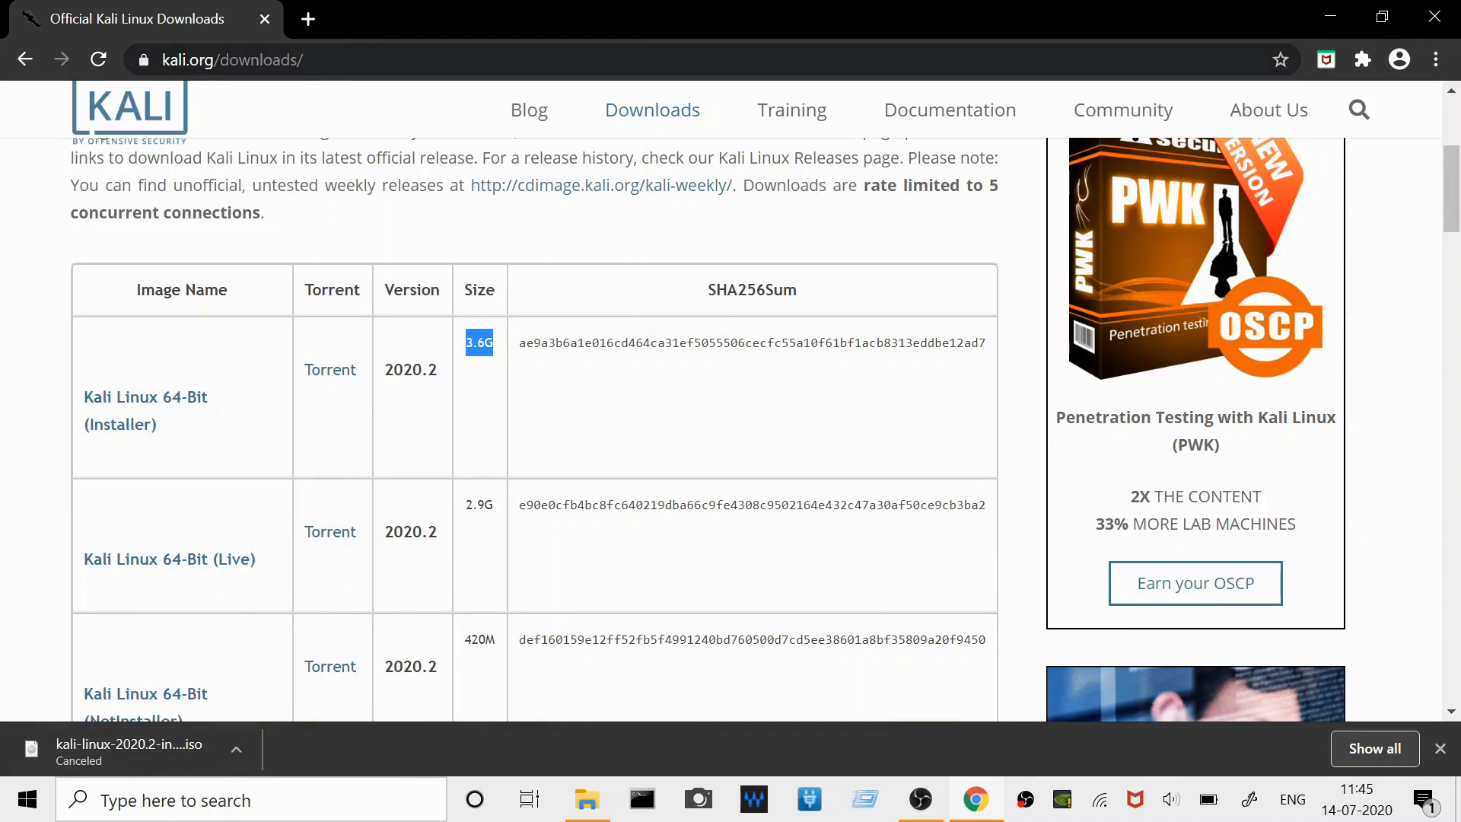
- Search the web for "virtual box" in a new tab and open the Oracle VM VirtualBox website
{"action": "left_click", "coordinate": [309, 20]}
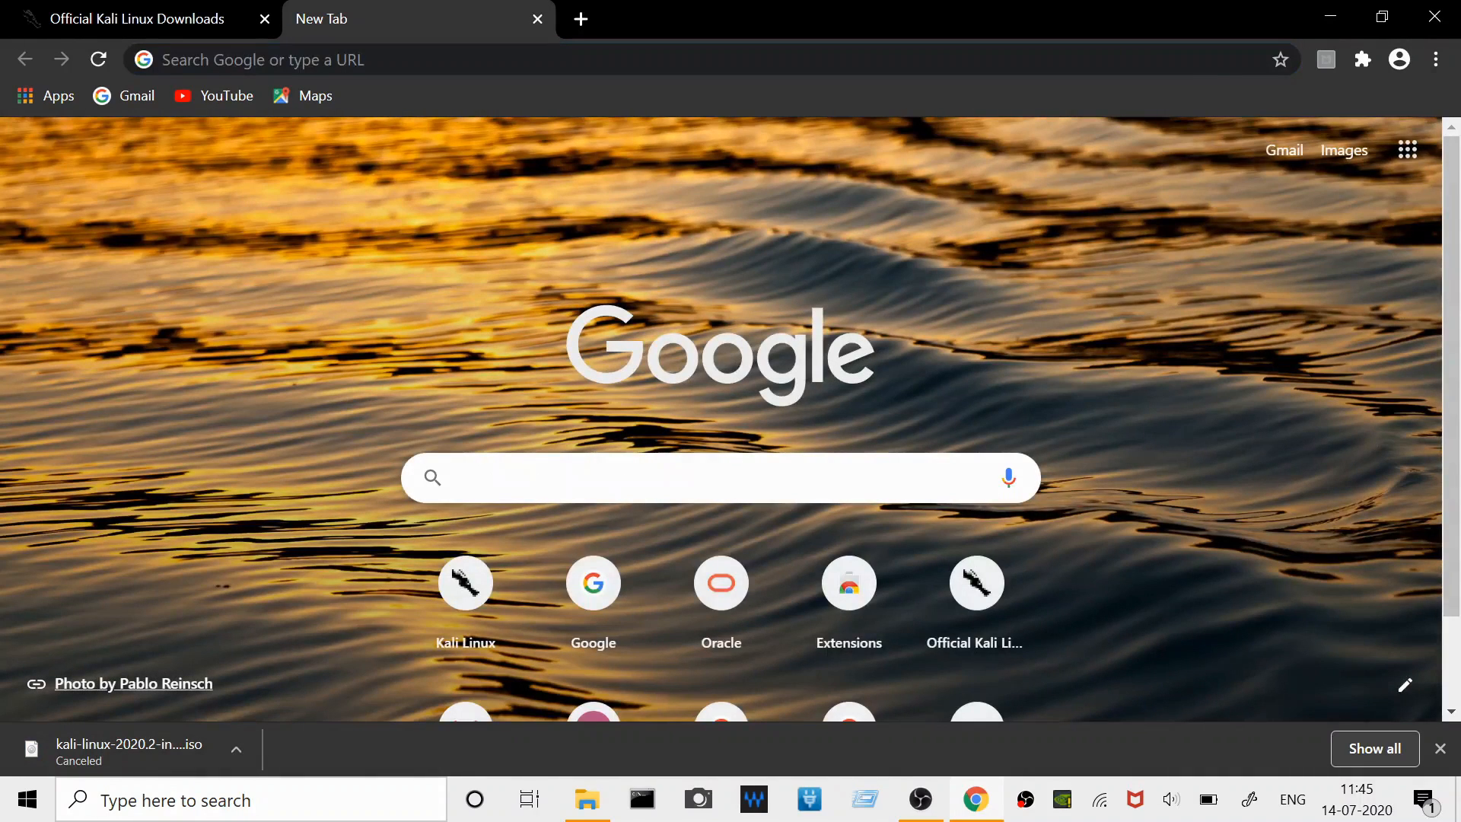
{"action": "type", "text": "vi"}
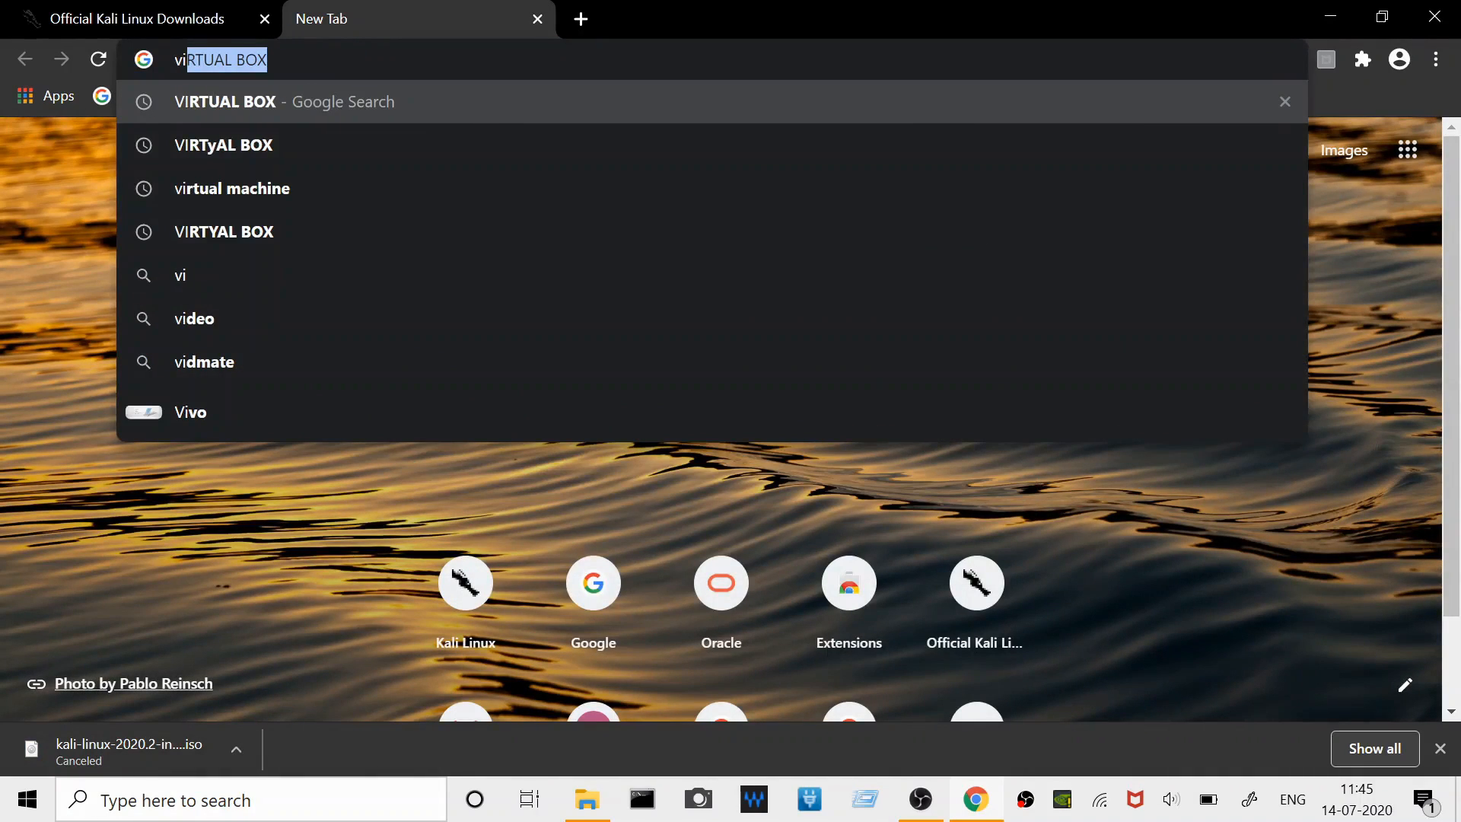
{"action": "type", "text": "rtua"}
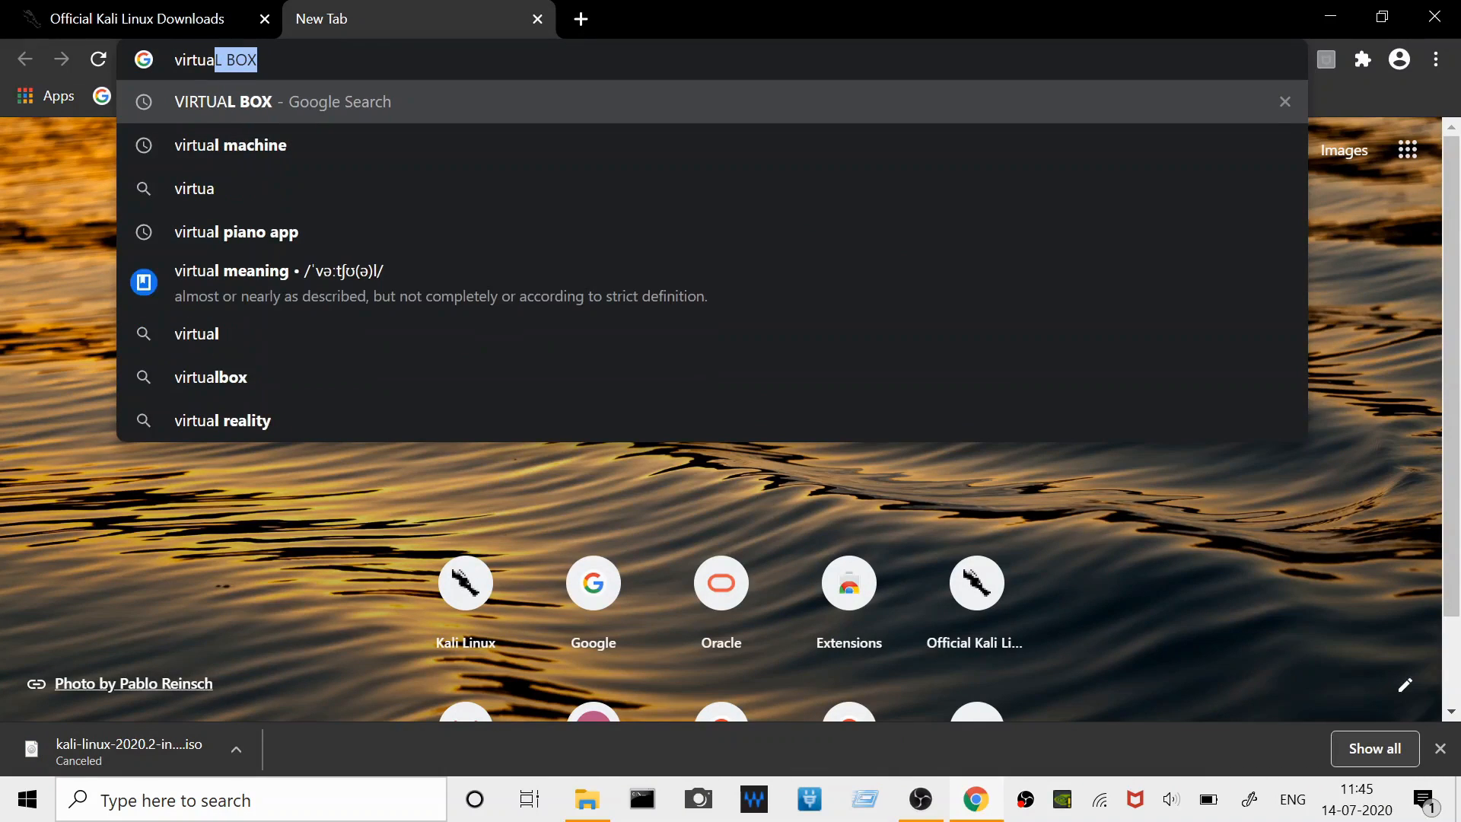
{"action": "type", "text": "l box"}
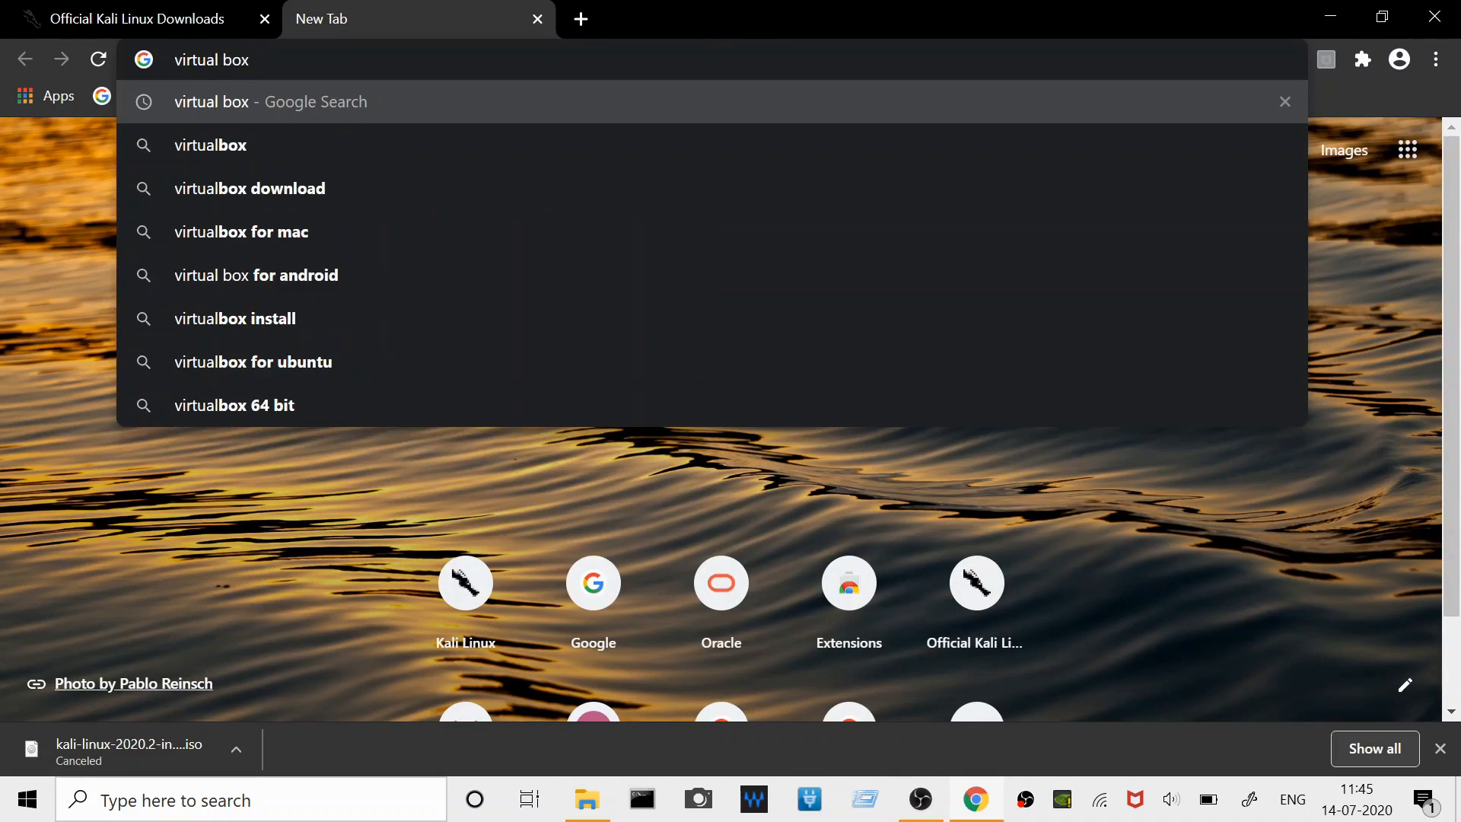
{"action": "key", "text": "Return"}
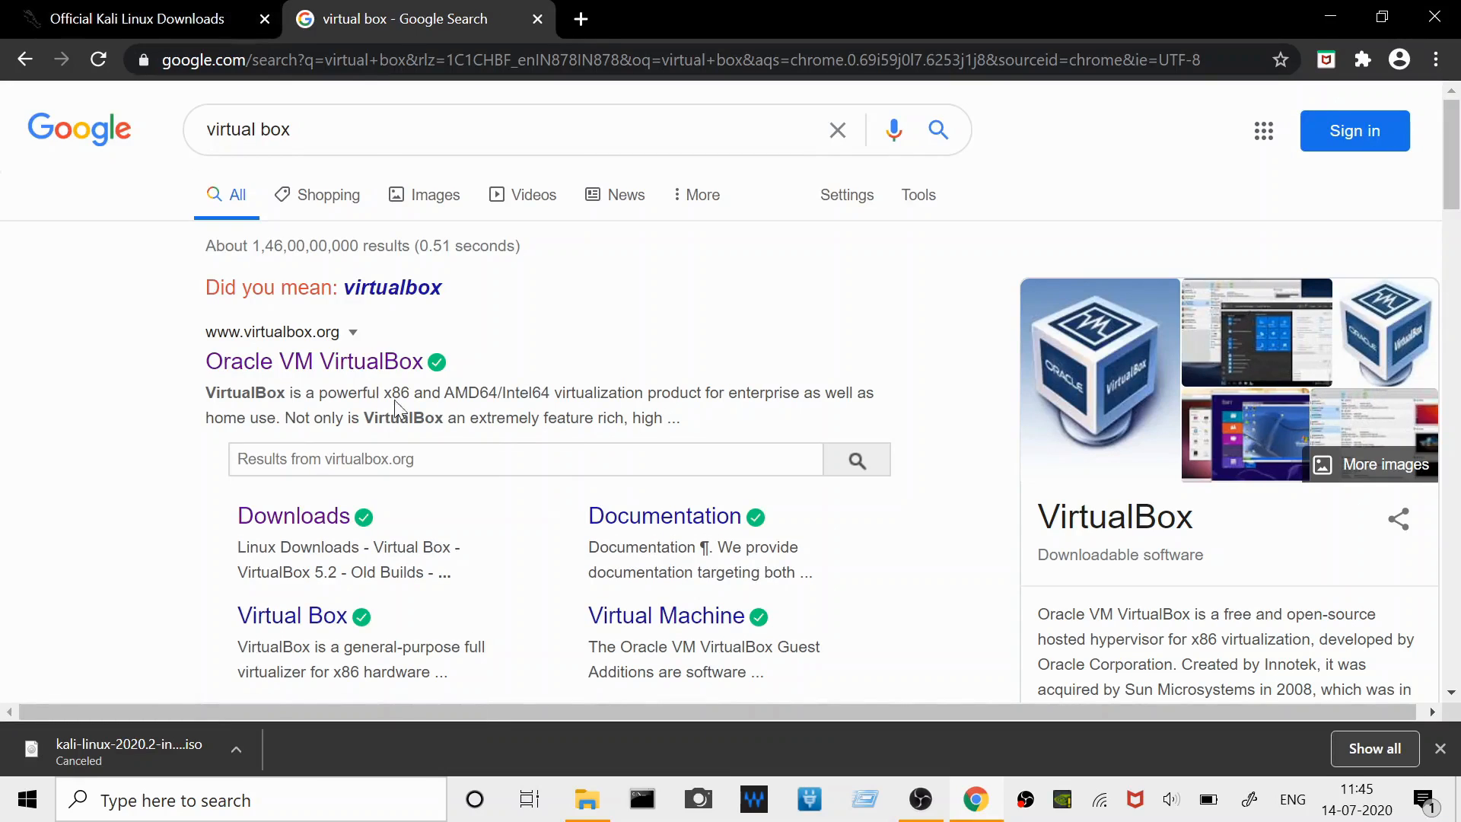
{"action": "left_click", "coordinate": [355, 370]}
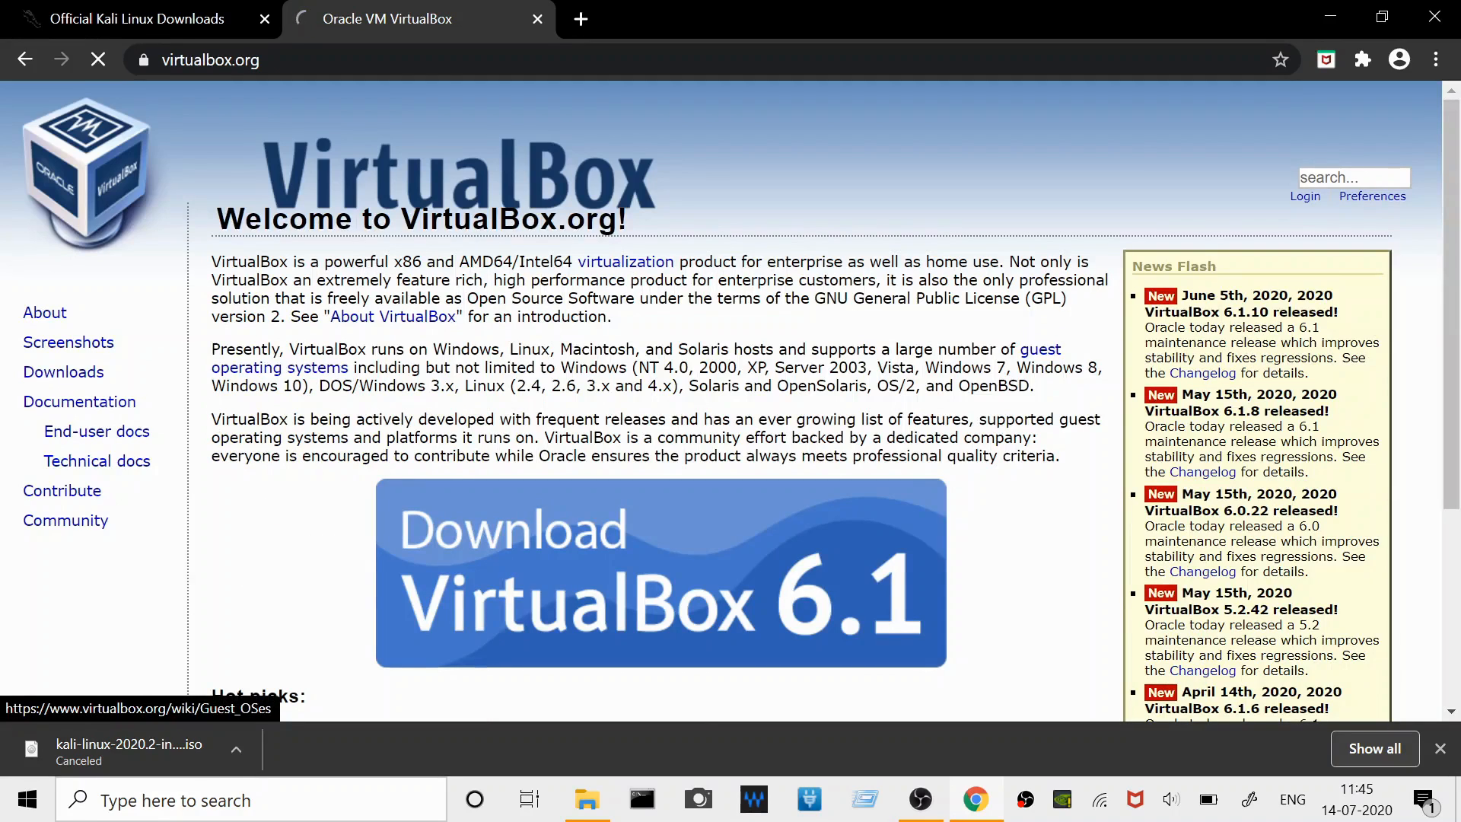
- Start downloading the VirtualBox 6.1.10 package for Windows hosts from the site's download page
{"action": "scroll", "coordinate": [466, 460], "scroll_direction": "down", "scroll_amount": 2}
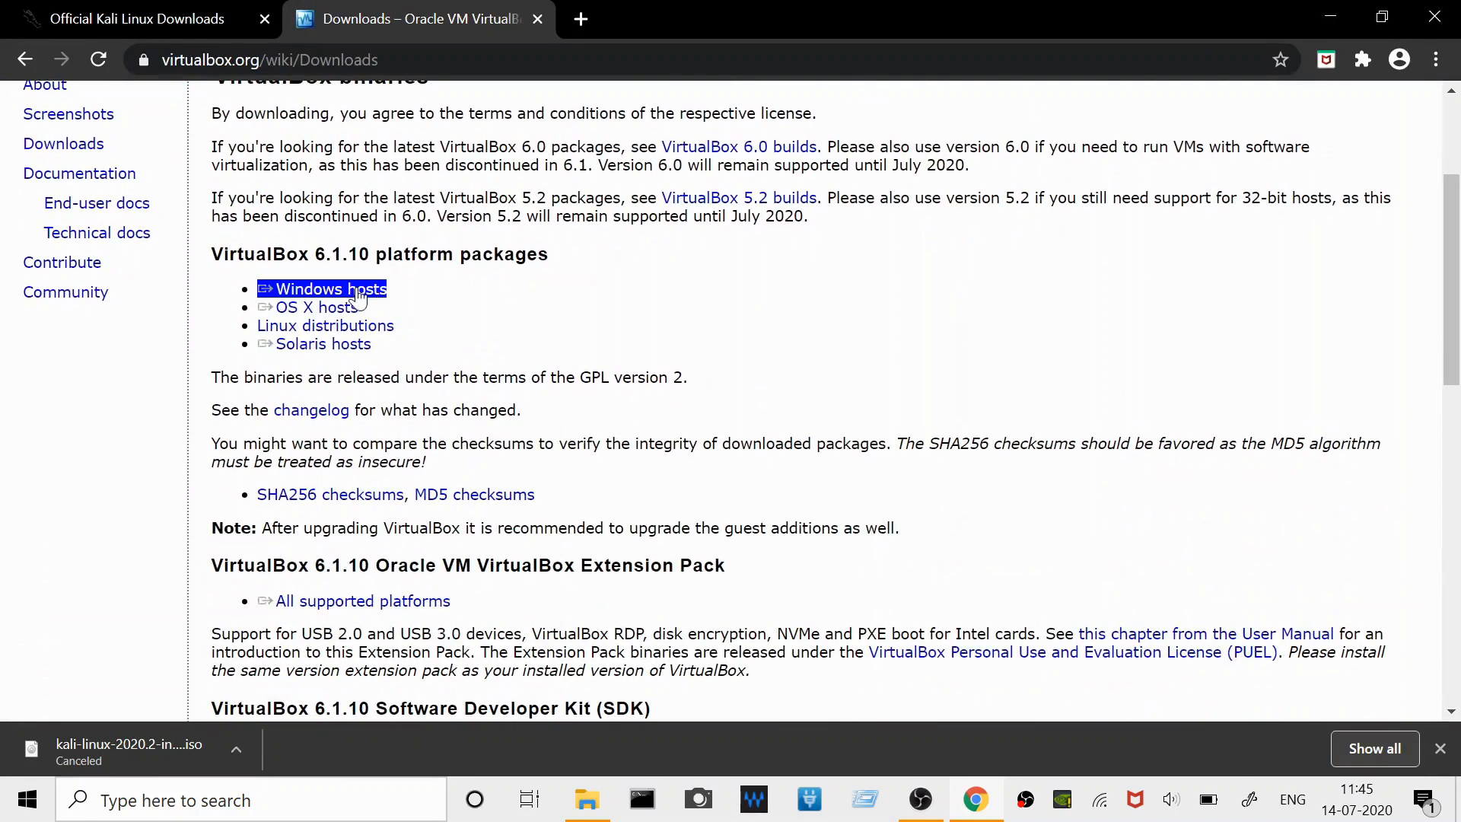
{"action": "scroll", "coordinate": [348, 298], "scroll_direction": "up", "scroll_amount": 1}
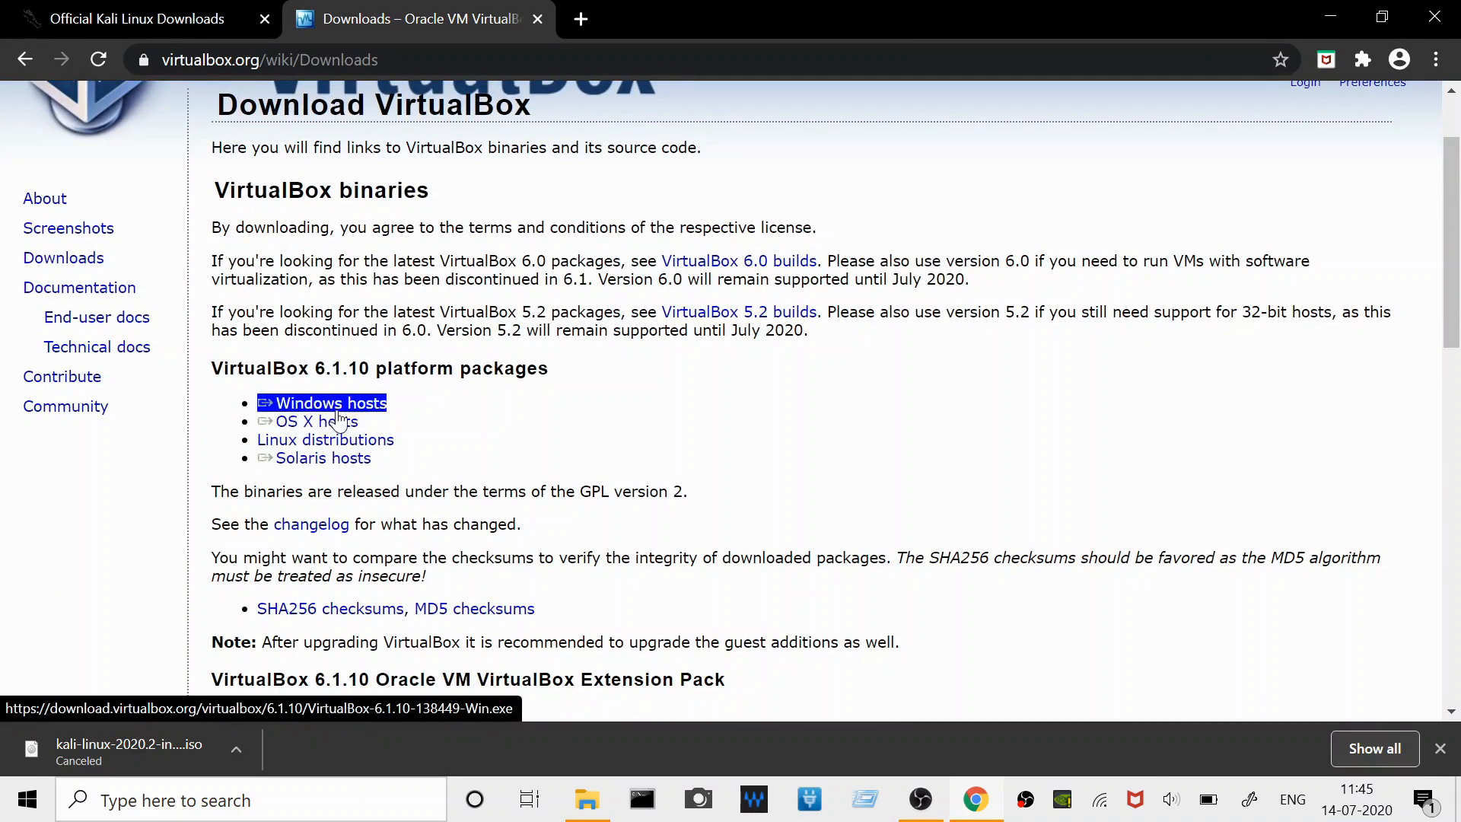
{"action": "left_click", "coordinate": [329, 403]}
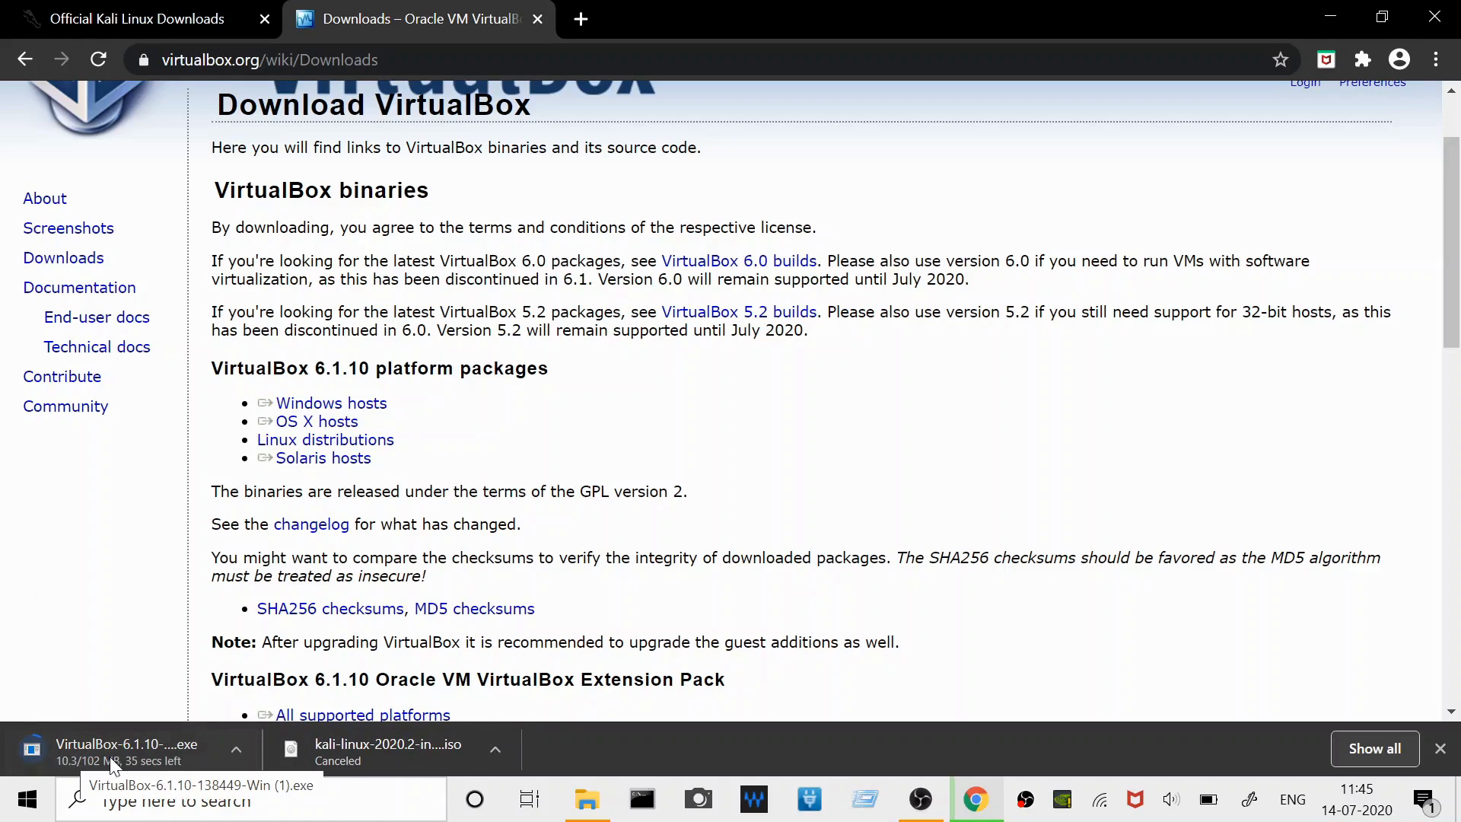
- Cancel the running download of the VirtualBox 6.1.10 Windows installer
{"action": "left_click", "coordinate": [236, 750]}
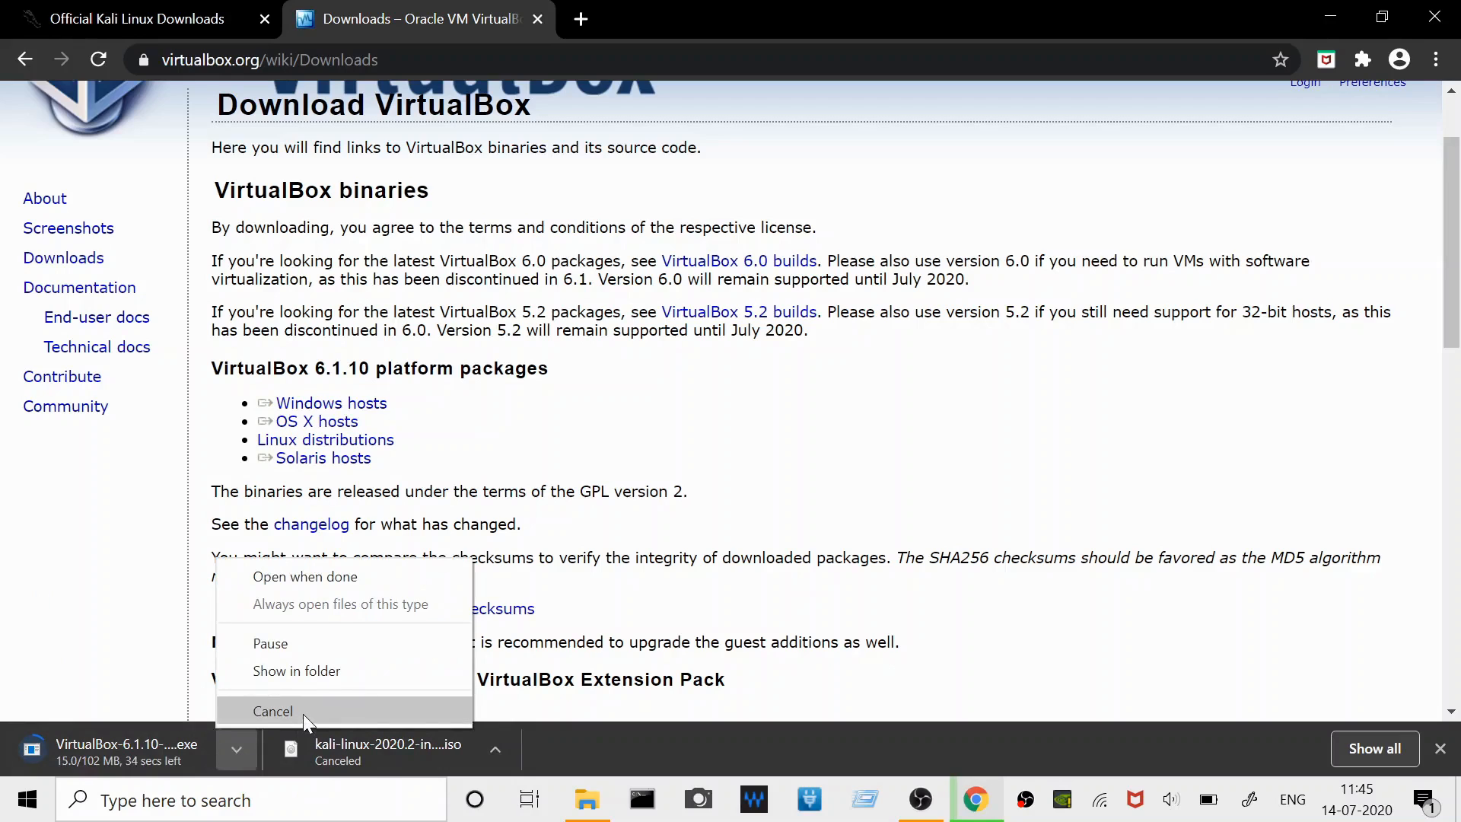
{"action": "left_click", "coordinate": [303, 714]}
{"action": "scroll", "coordinate": [289, 708], "scroll_direction": "down", "scroll_amount": 5}
{"action": "scroll", "coordinate": [835, 399], "scroll_direction": "up", "scroll_amount": 7}
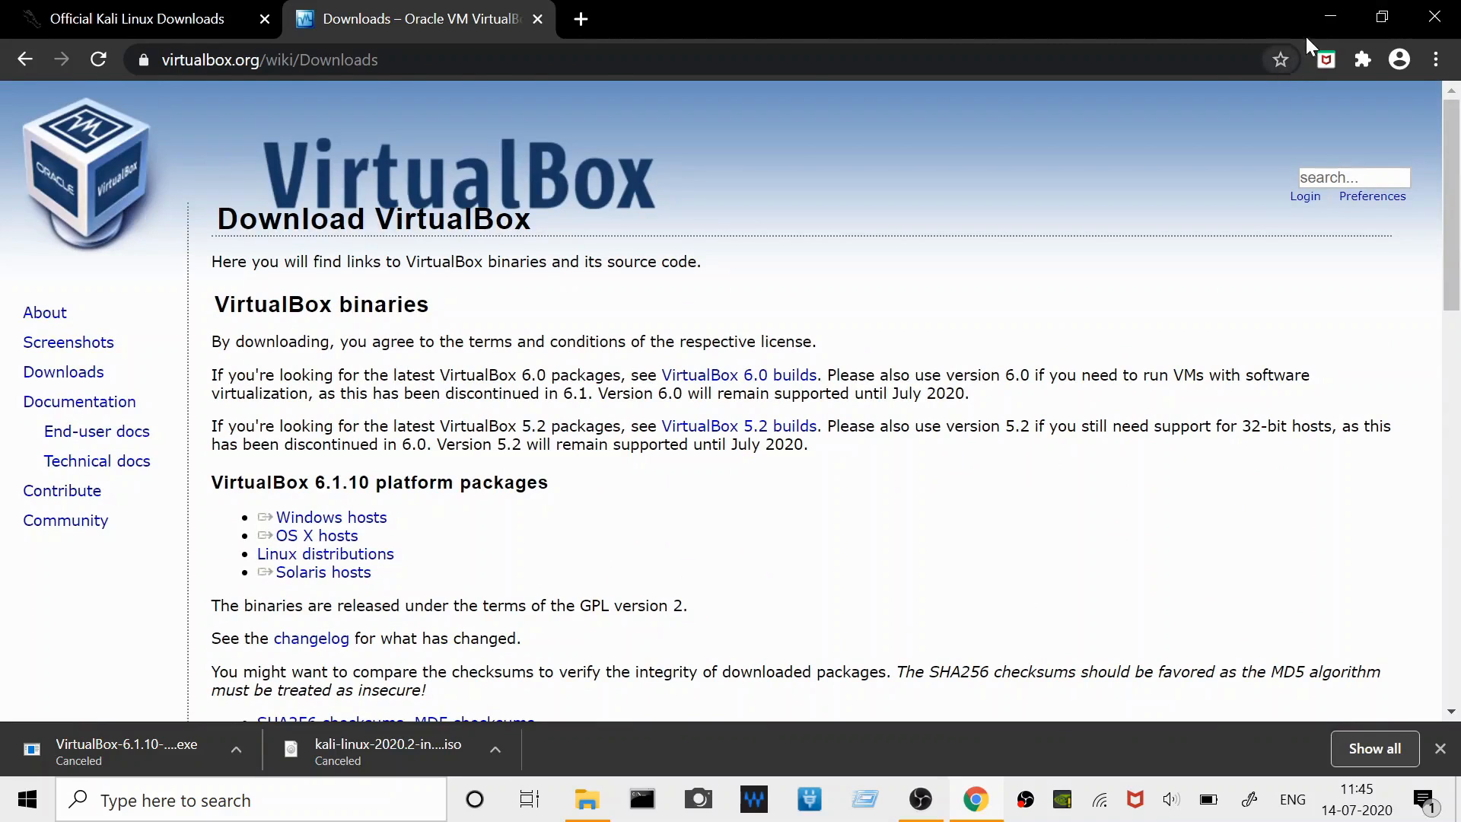
- Minimize the browser and launch Oracle VM VirtualBox from the desktop
{"action": "left_click", "coordinate": [1344, 10]}
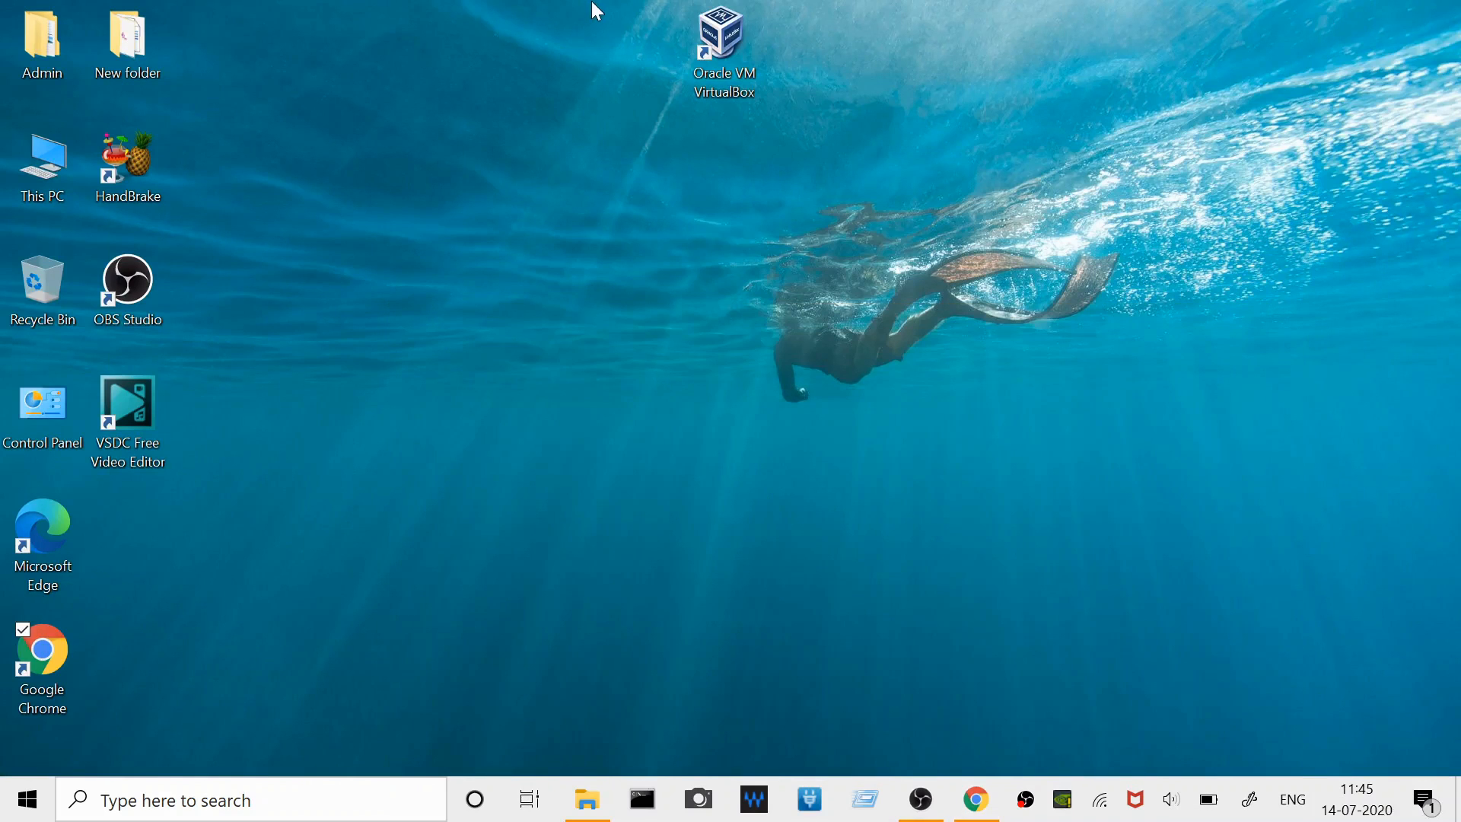
{"action": "left_click", "coordinate": [724, 48]}
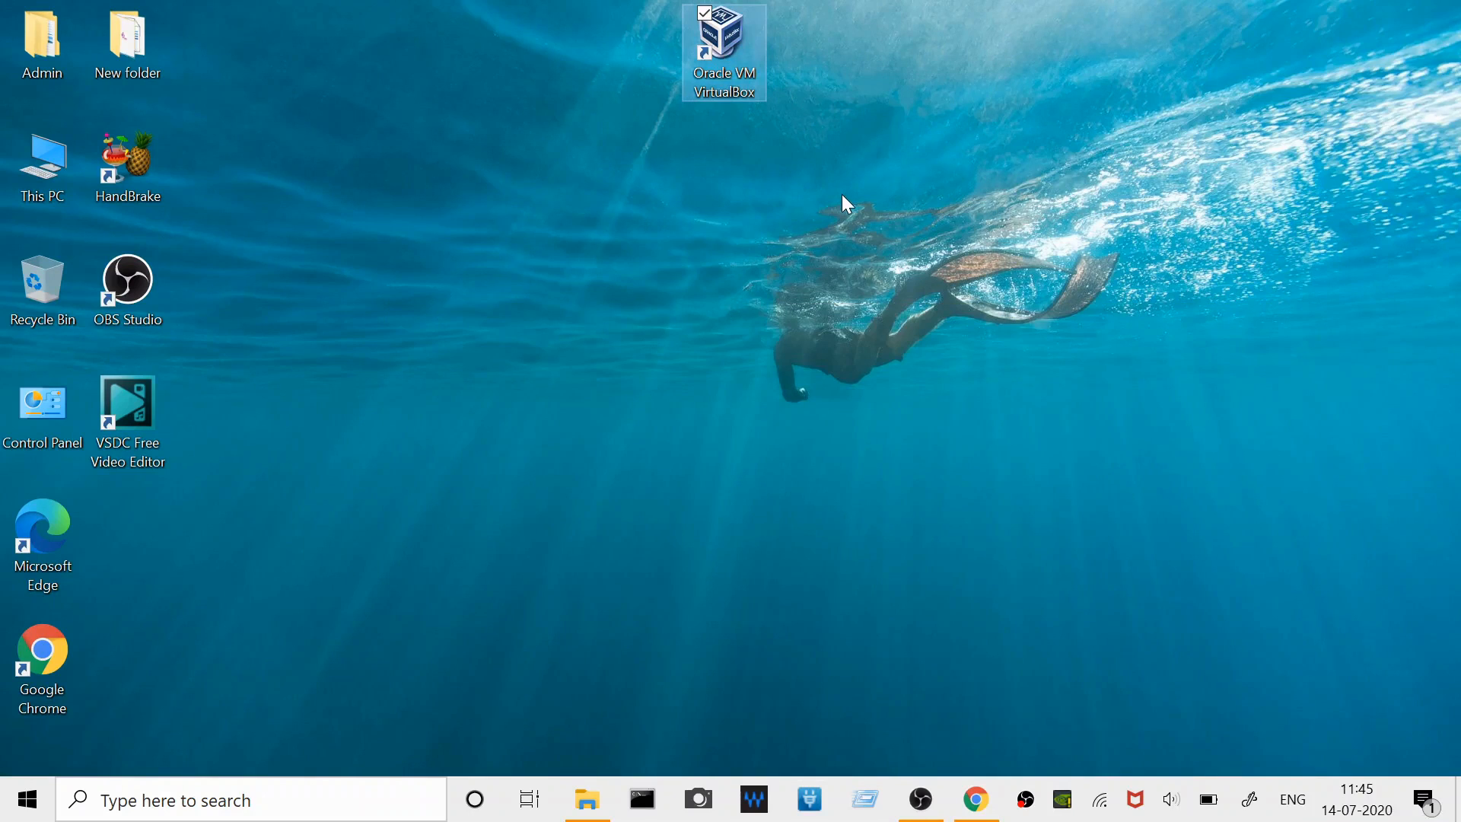
{"action": "key", "text": "Return"}
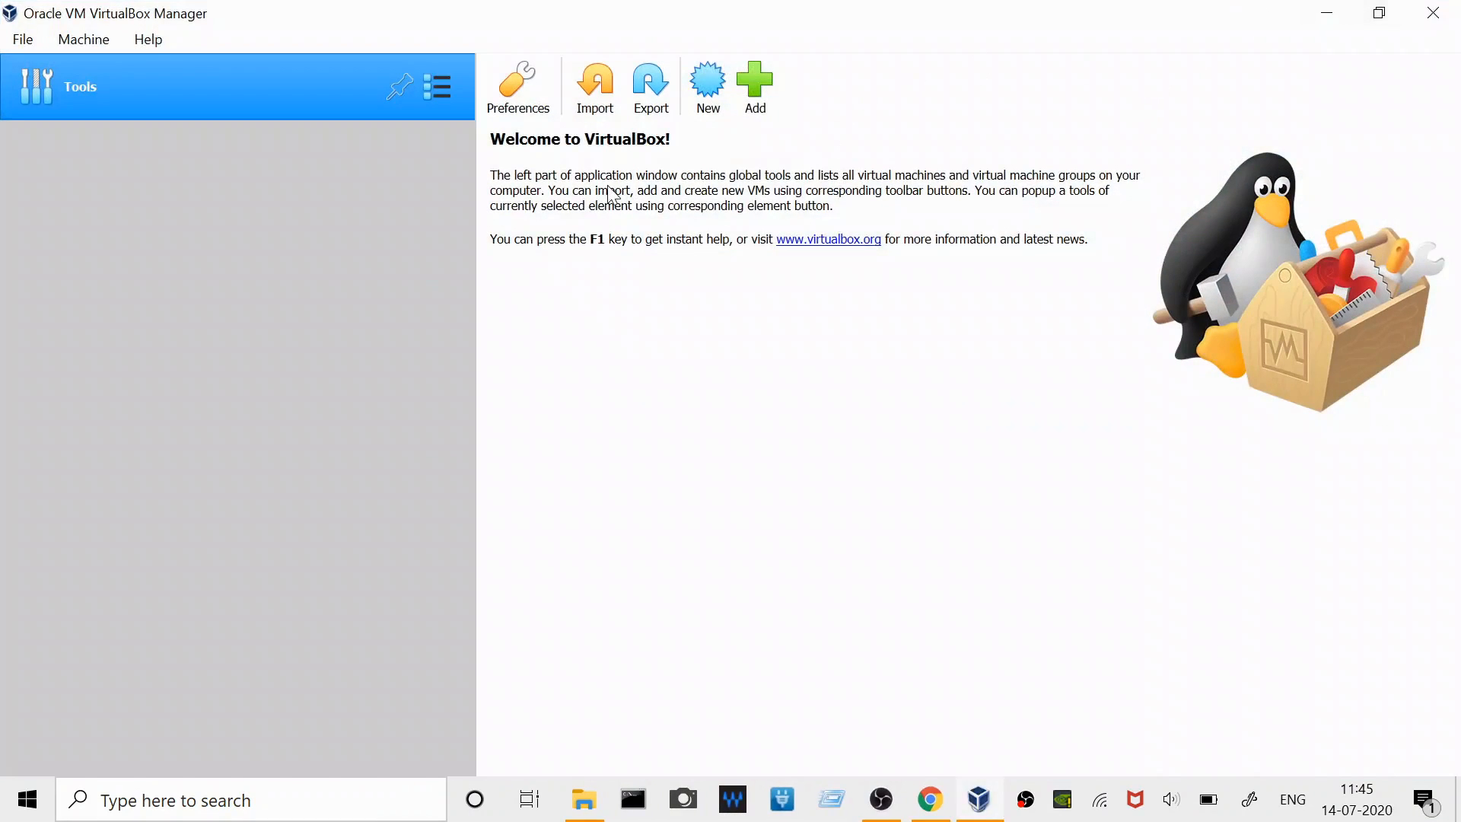
- Start a new virtual machine named "kali linux" with type Linux and version Debian (64-bit)
{"action": "left_click", "coordinate": [709, 85]}
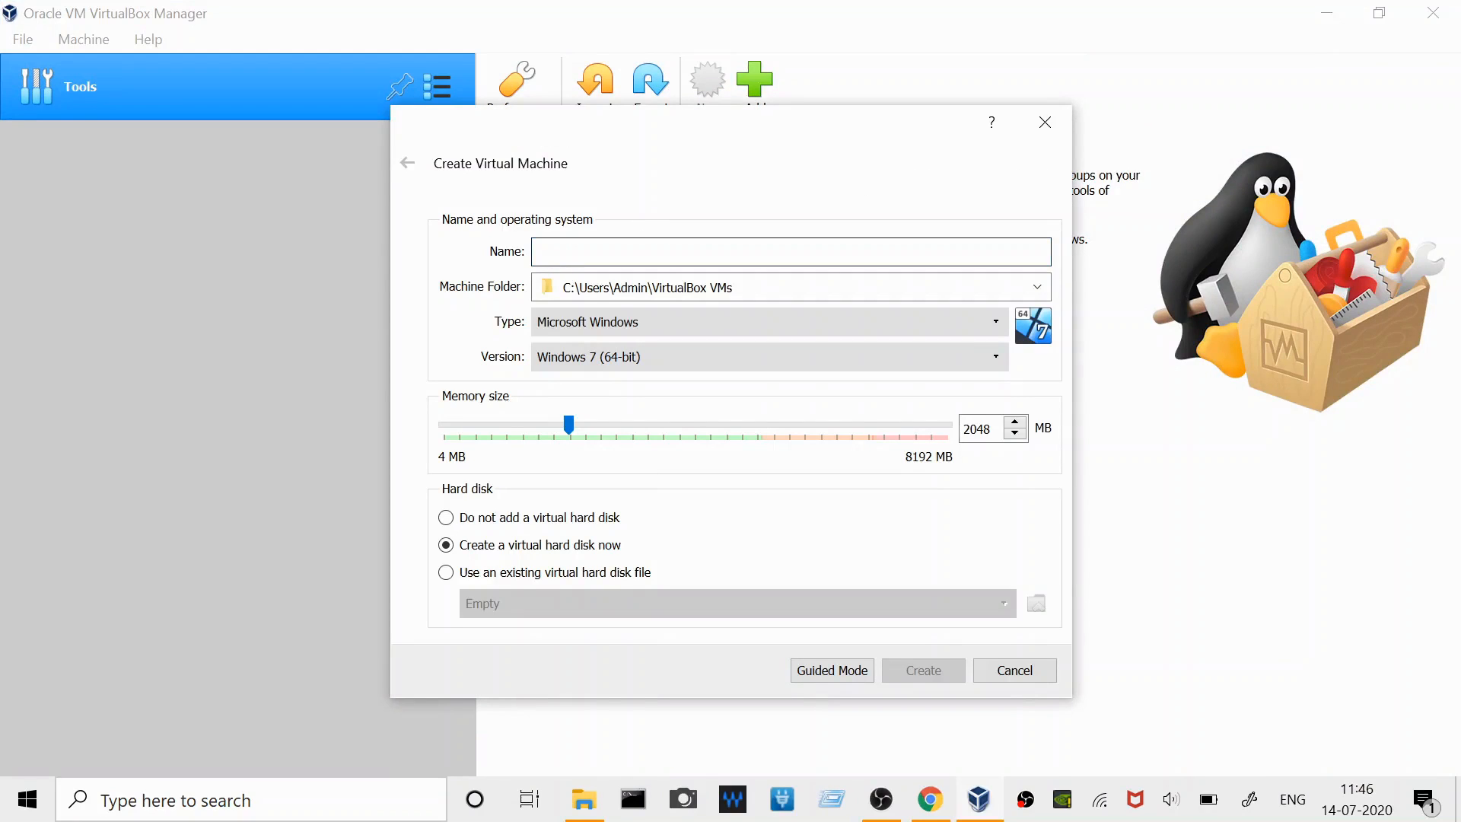
{"action": "type", "text": "kali linux"}
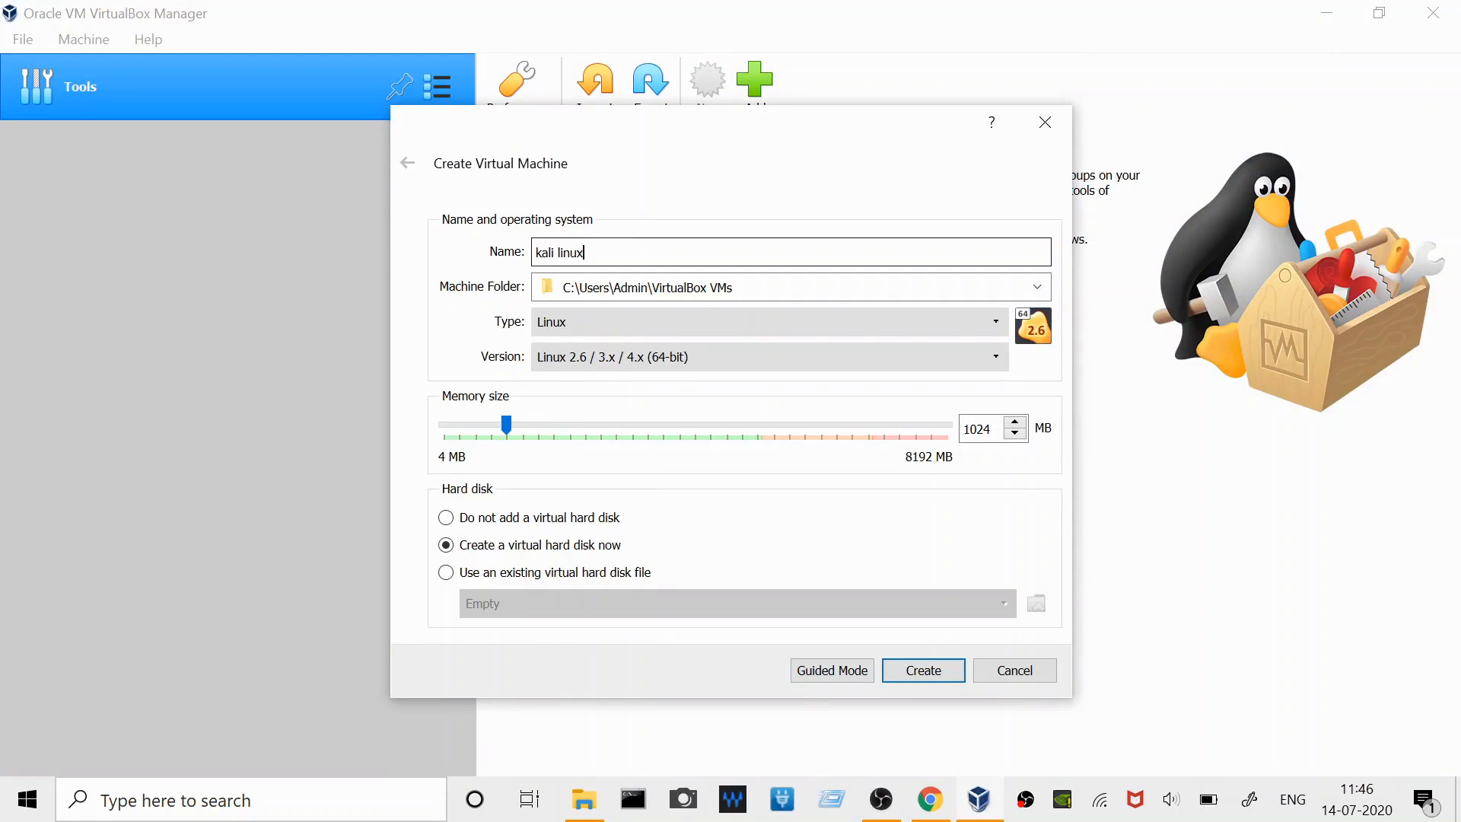
{"action": "left_click", "coordinate": [751, 353]}
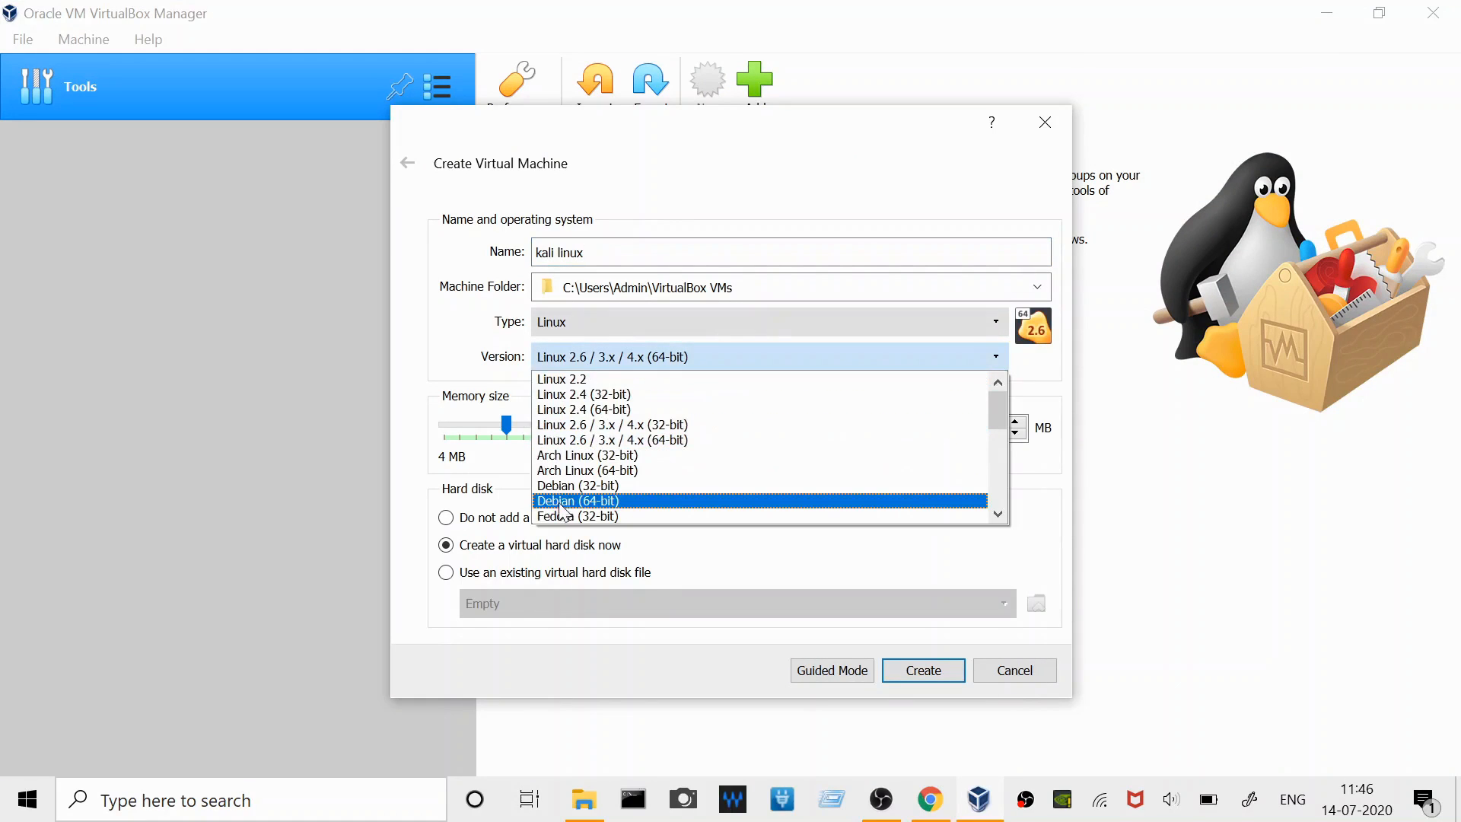
{"action": "left_click", "coordinate": [591, 504]}
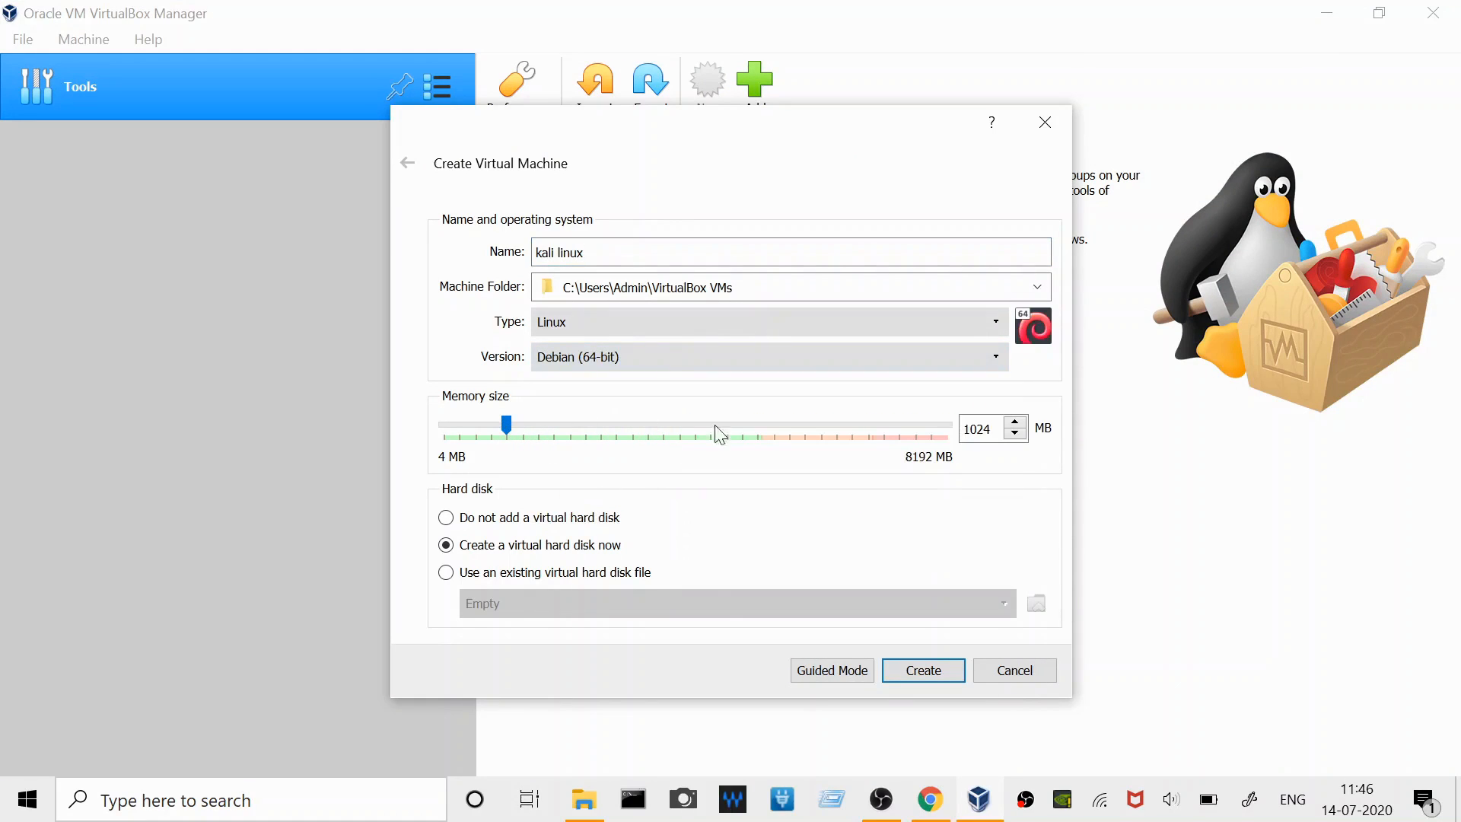
- Set the new machine's memory size to 3000 MB and proceed to creating its virtual hard disk
{"action": "left_click_drag", "start_coordinate": [991, 428], "coordinate": [956, 443]}
{"action": "type", "text": "3000"}
{"action": "key", "text": "Return"}
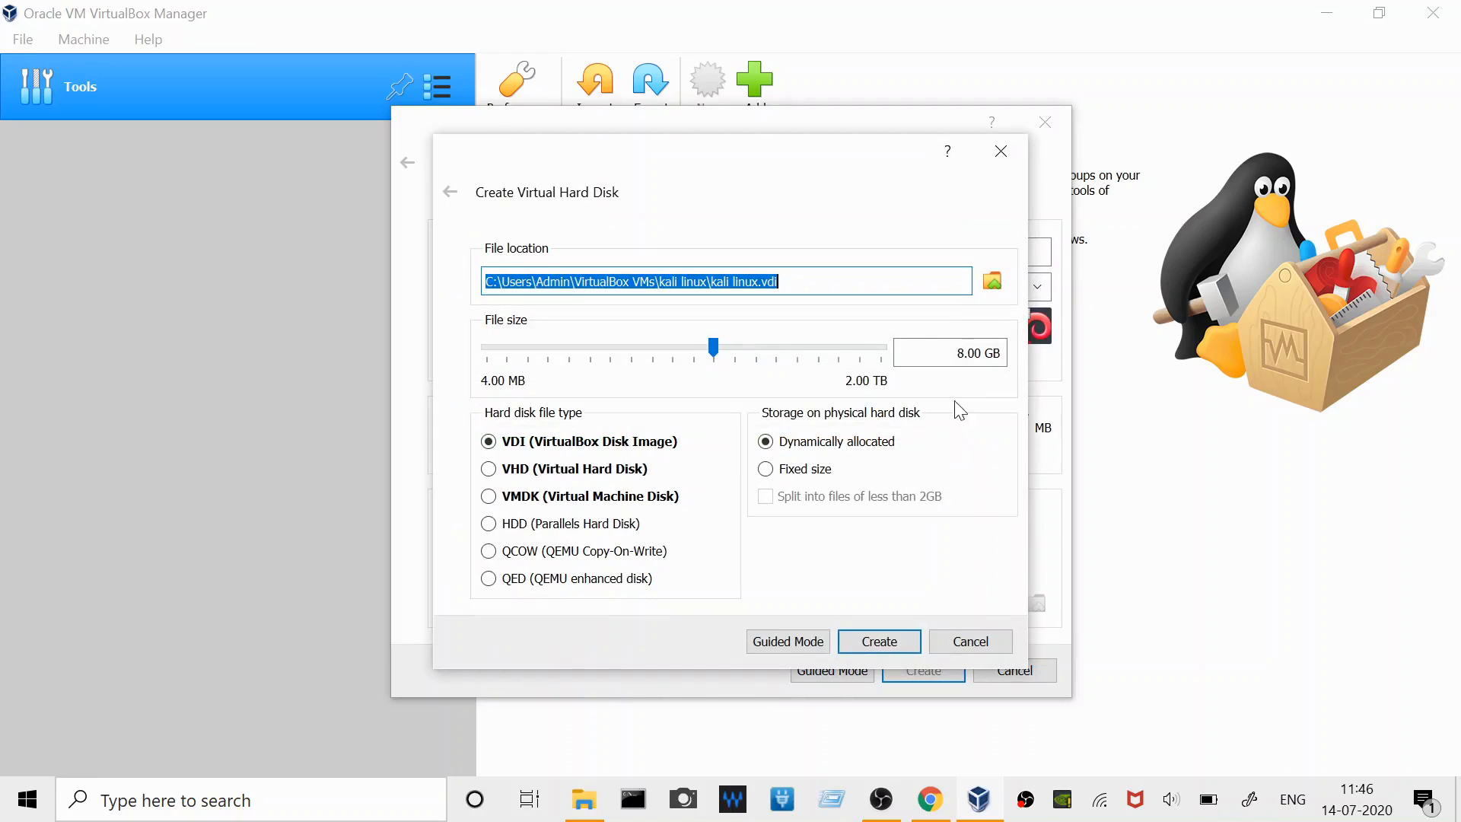
{"action": "left_click", "coordinate": [1001, 150]}
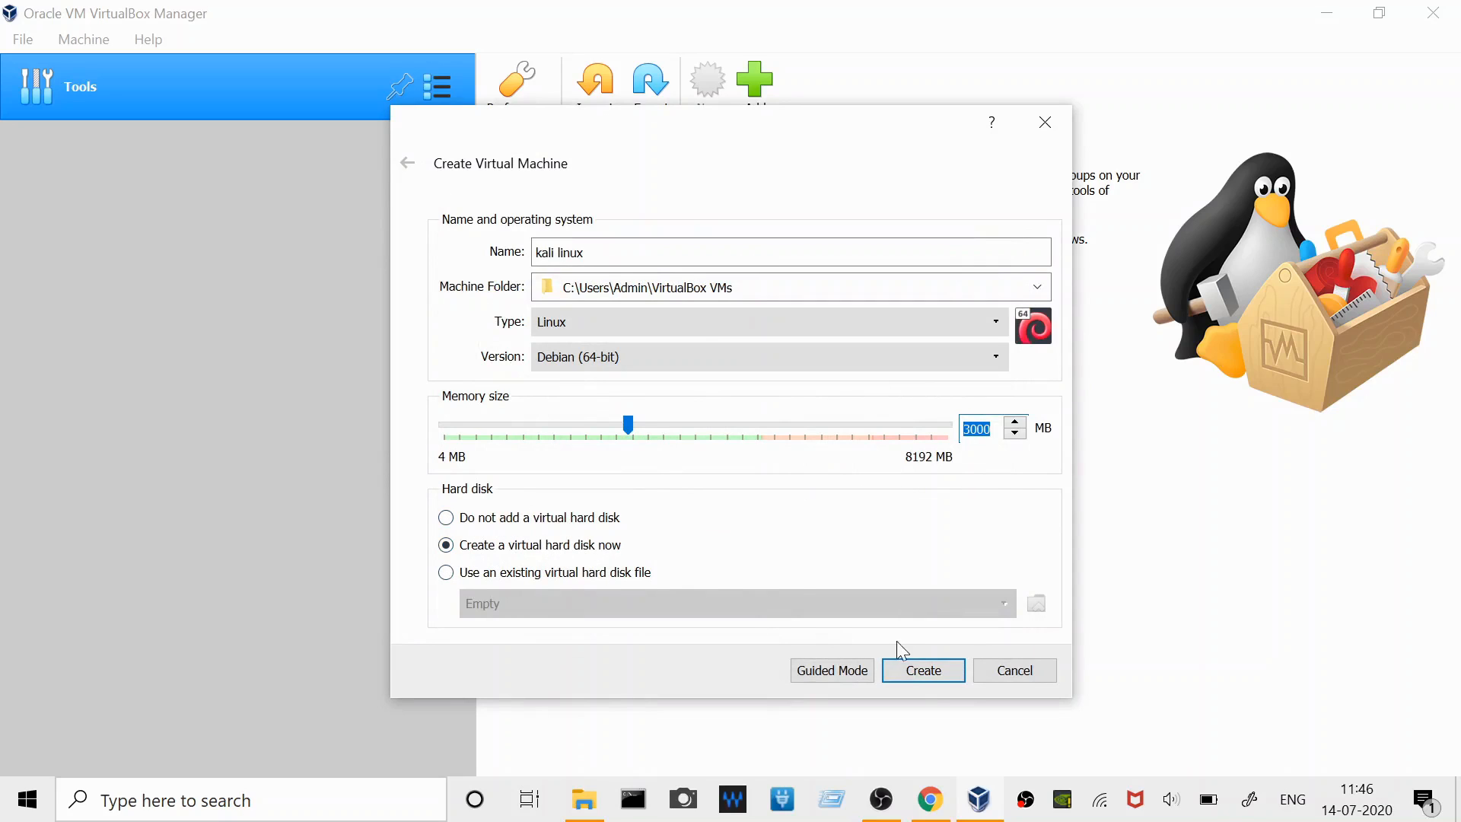
{"action": "left_click", "coordinate": [918, 676]}
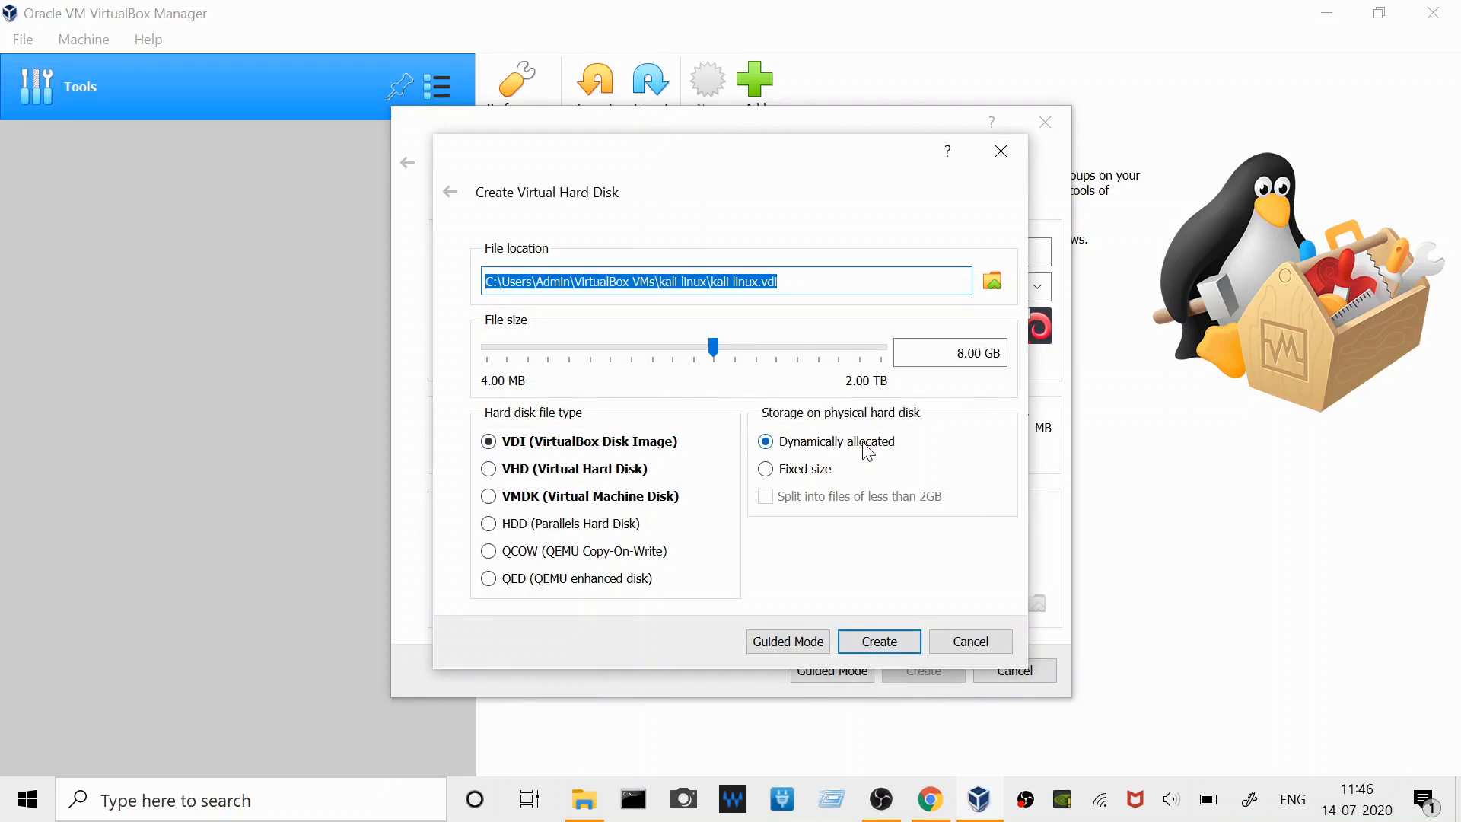
{"action": "left_click", "coordinate": [808, 282]}
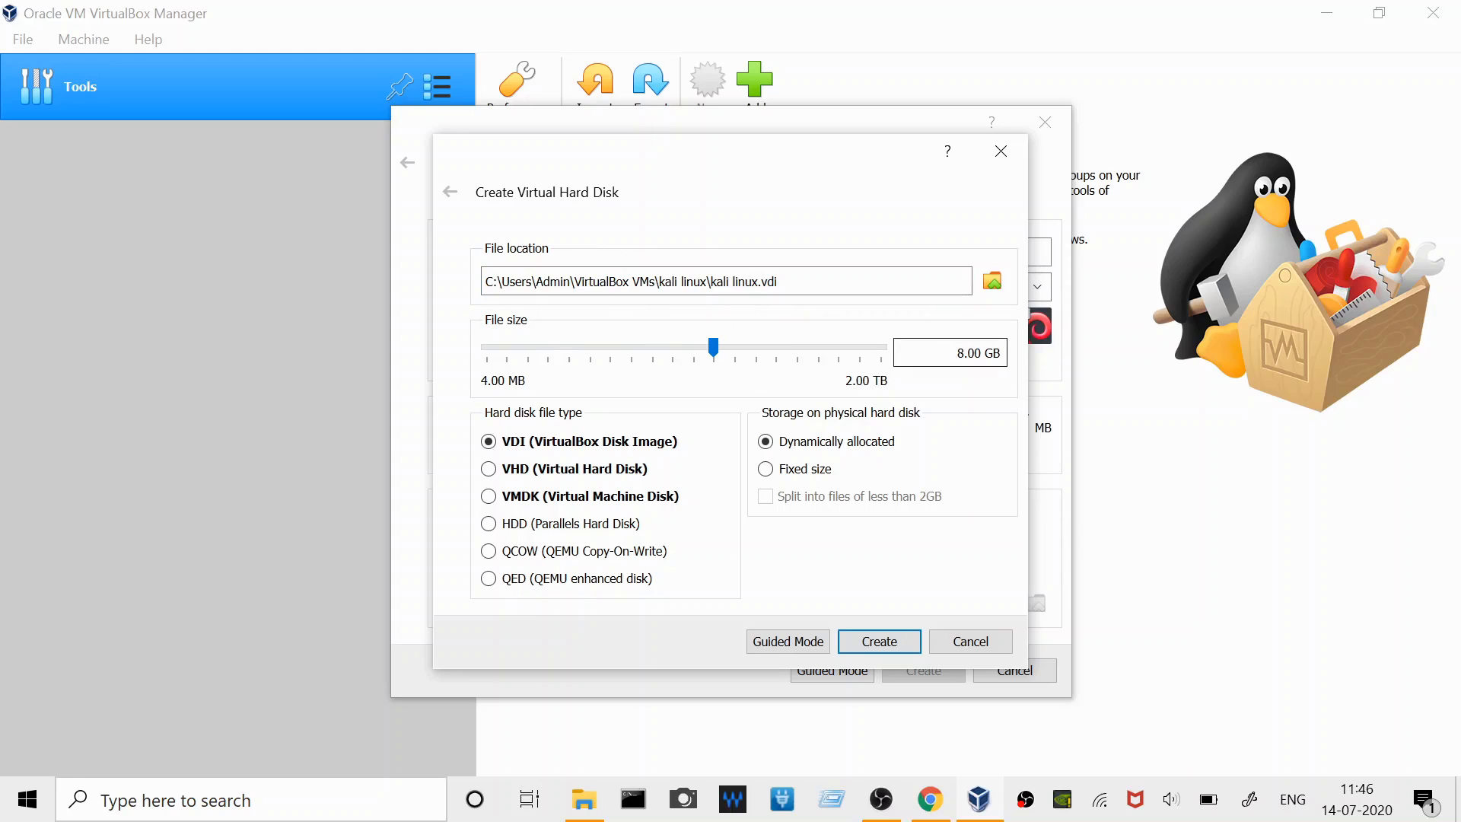
{"action": "left_click_drag", "start_coordinate": [964, 352], "coordinate": [957, 352]}
{"action": "type", "text": "3000"}
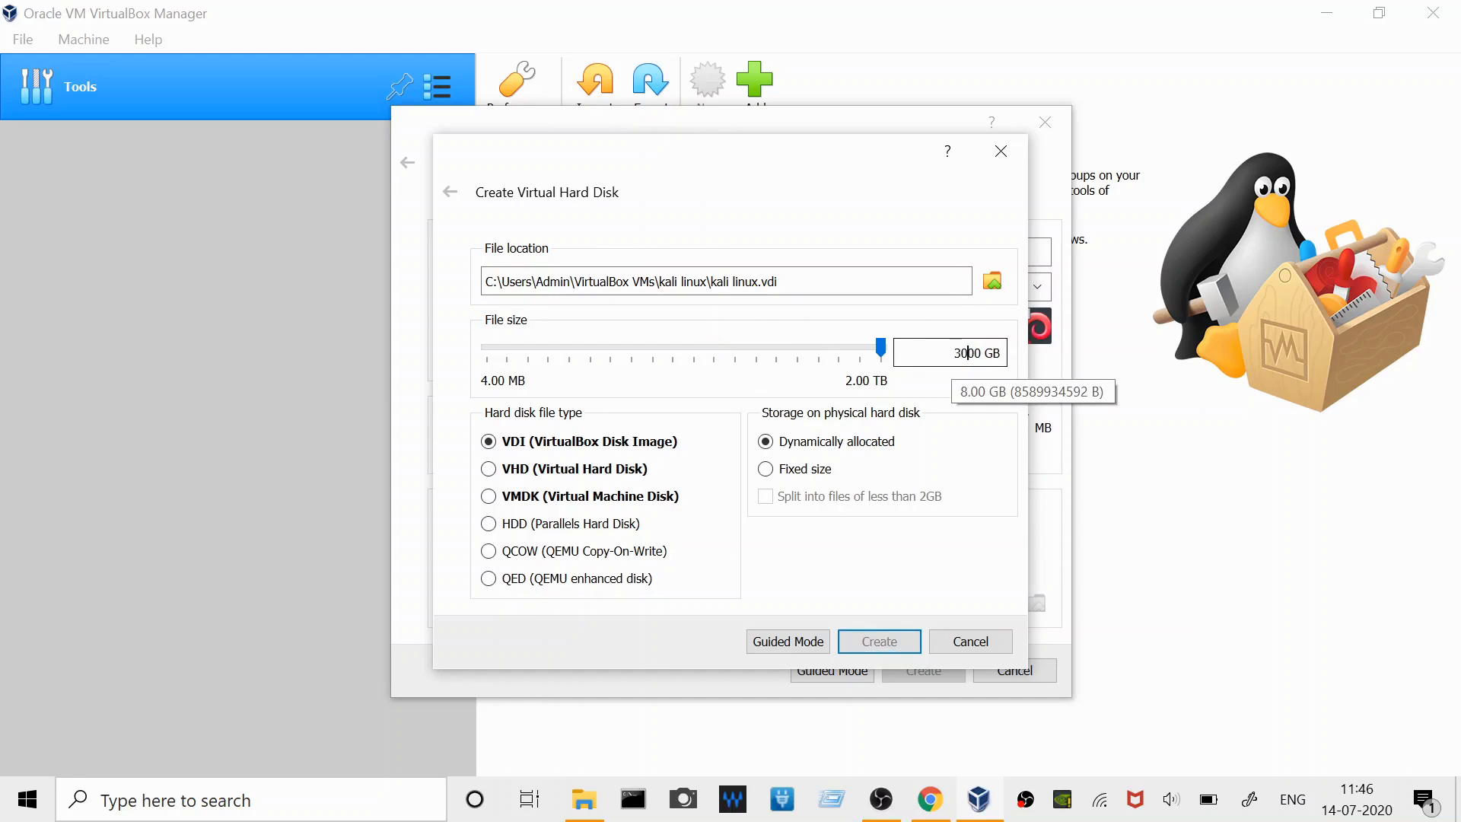
{"action": "right_click", "coordinate": [951, 355]}
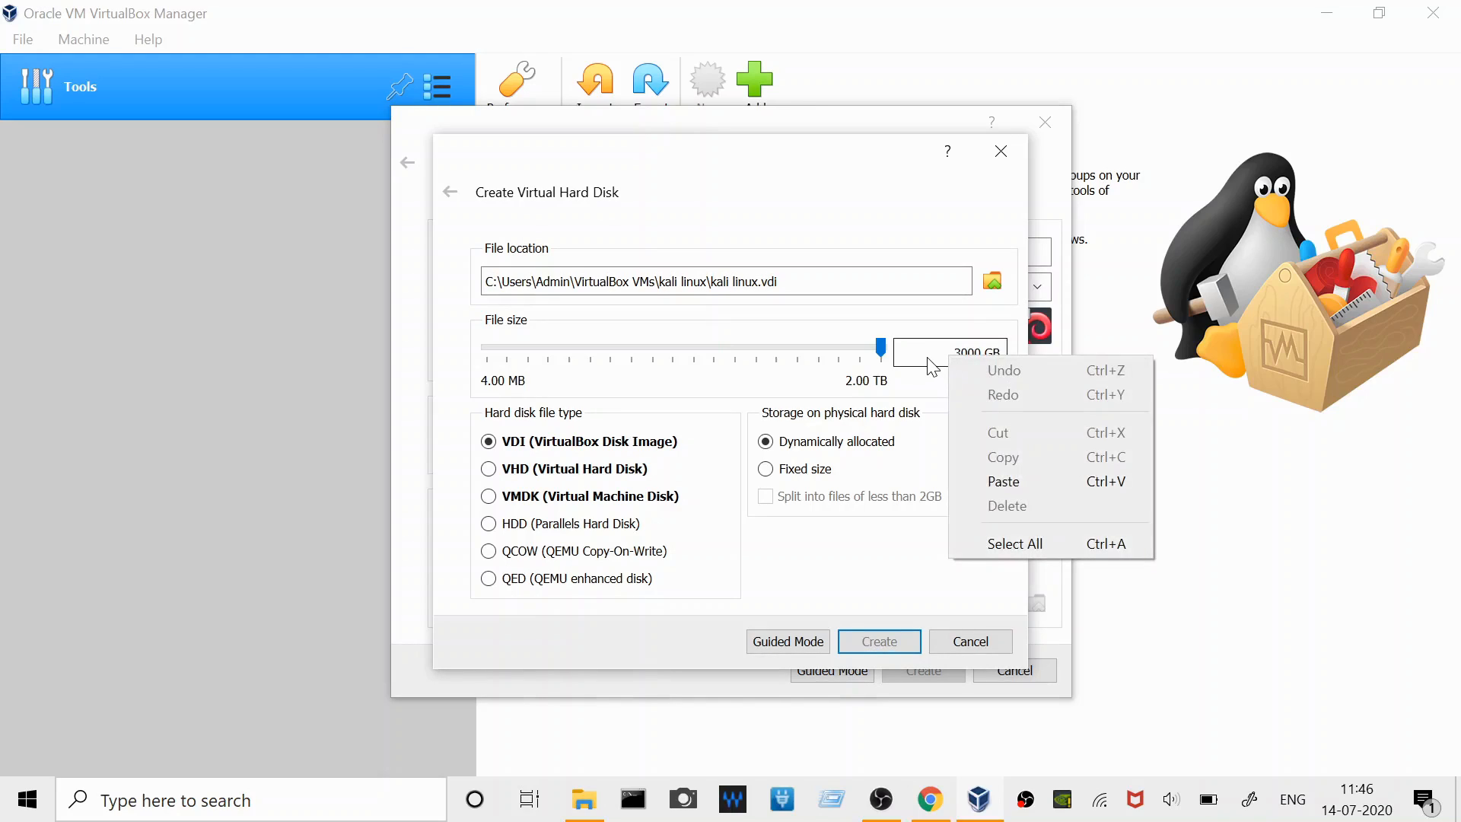
{"action": "left_click", "coordinate": [927, 357]}
- Set the virtual hard disk's file size to 30 GB and create it as a dynamically allocated VDI
{"action": "double_click", "coordinate": [971, 351]}
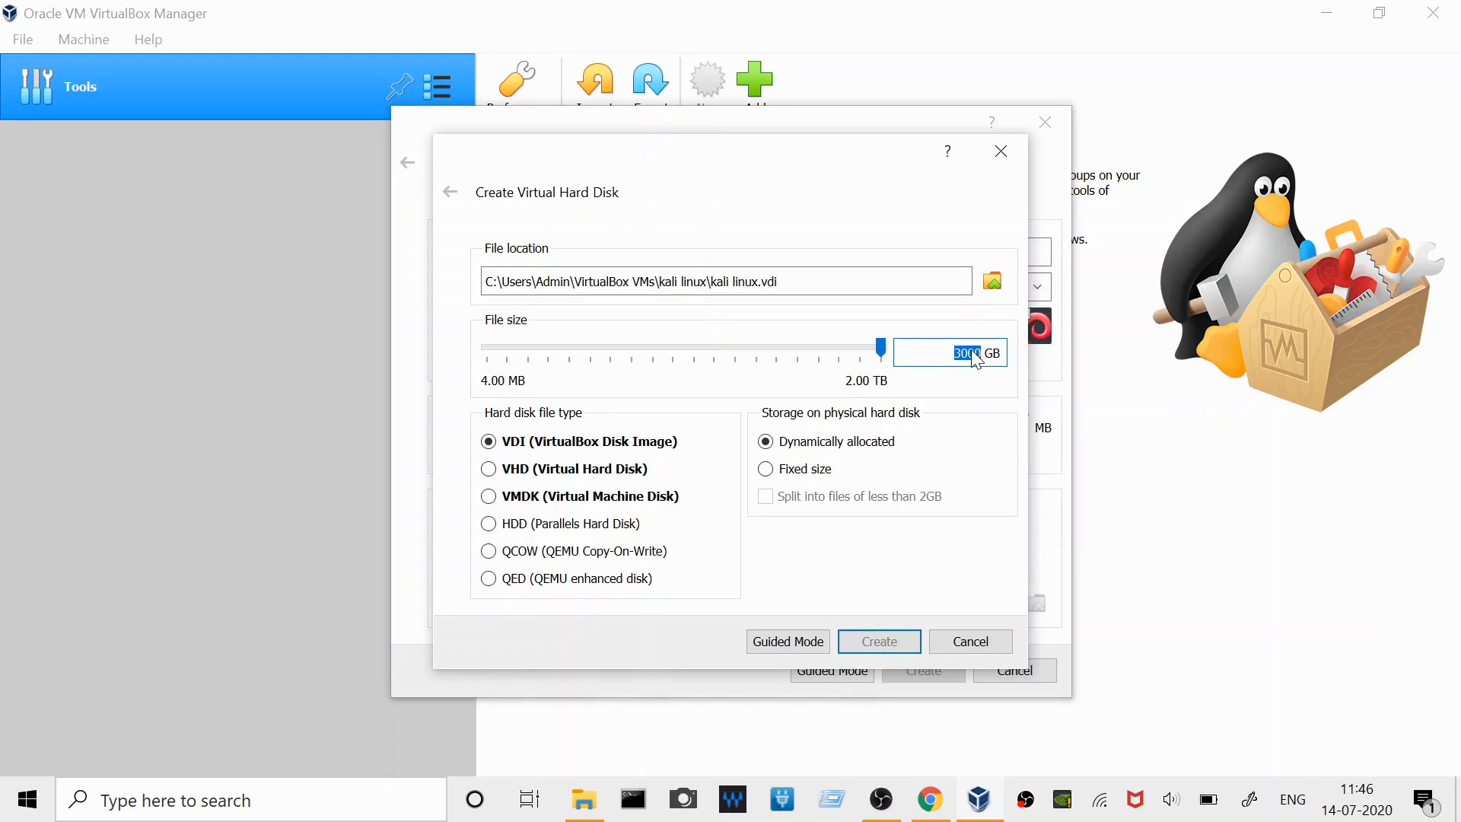
{"action": "type", "text": "30"}
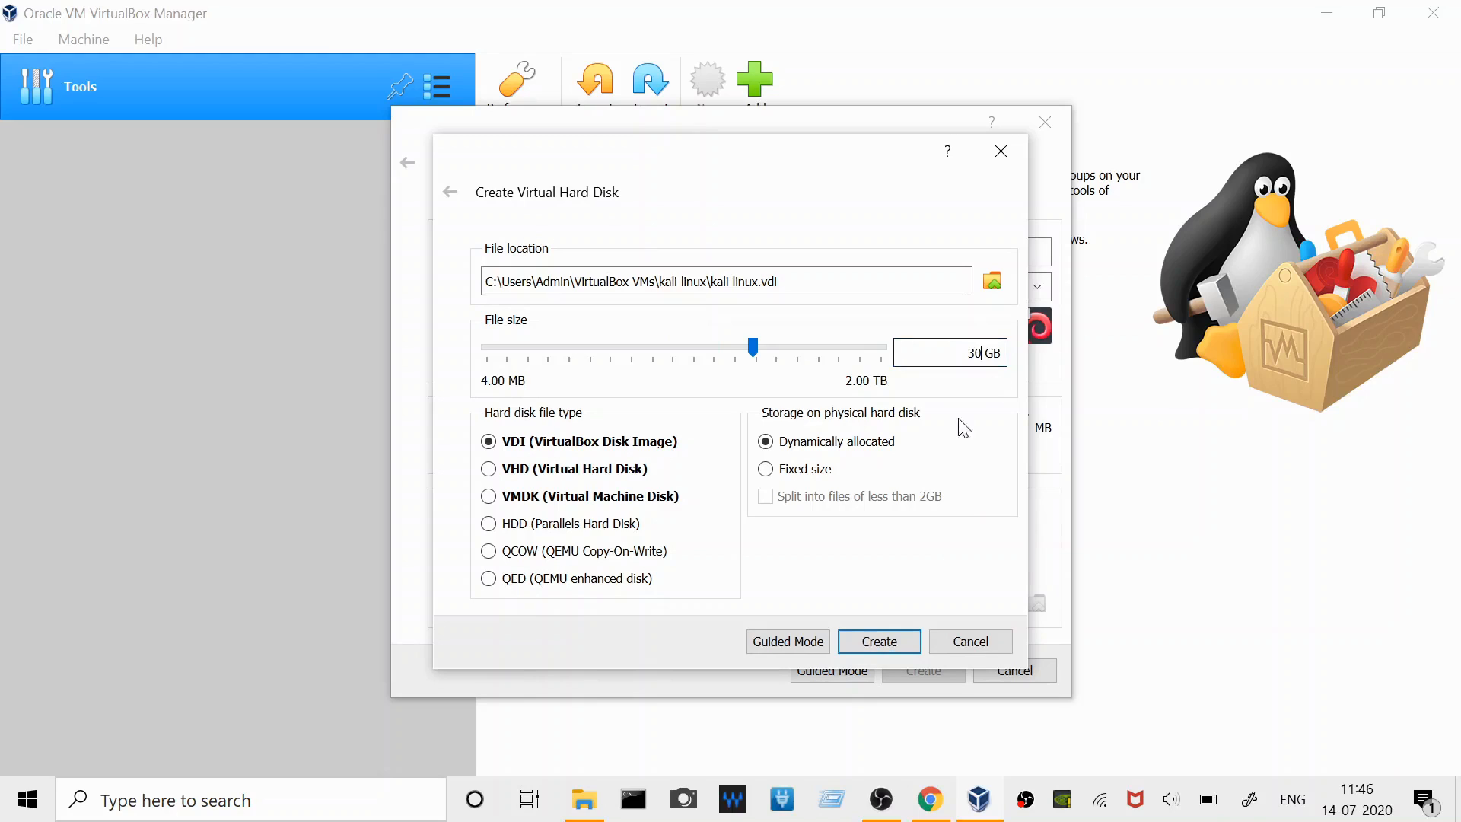
{"action": "left_click", "coordinate": [878, 643]}
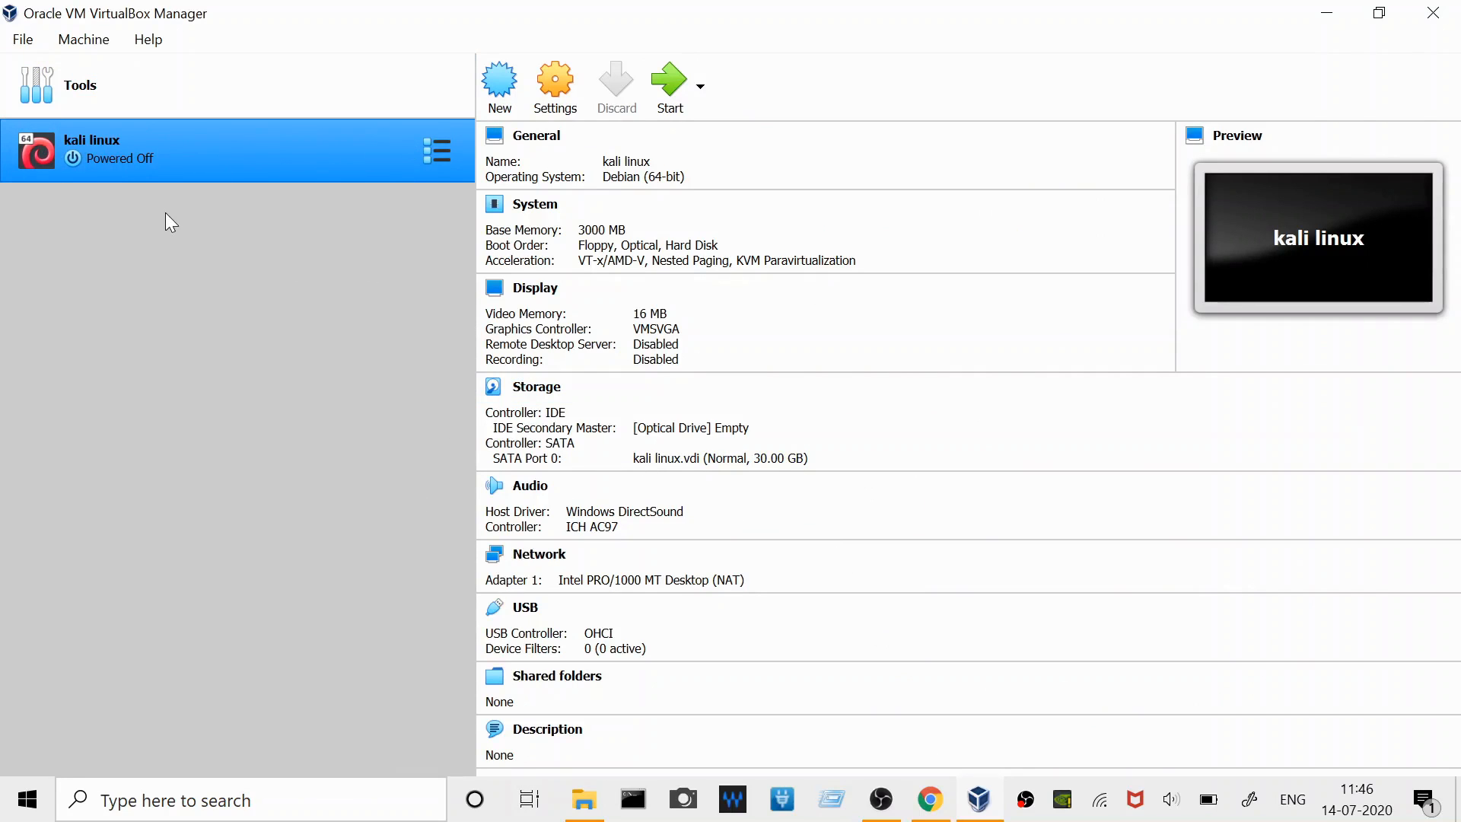
- Open the kali linux machine's settings and set its base memory to 3000 MB
{"action": "left_click", "coordinate": [552, 88]}
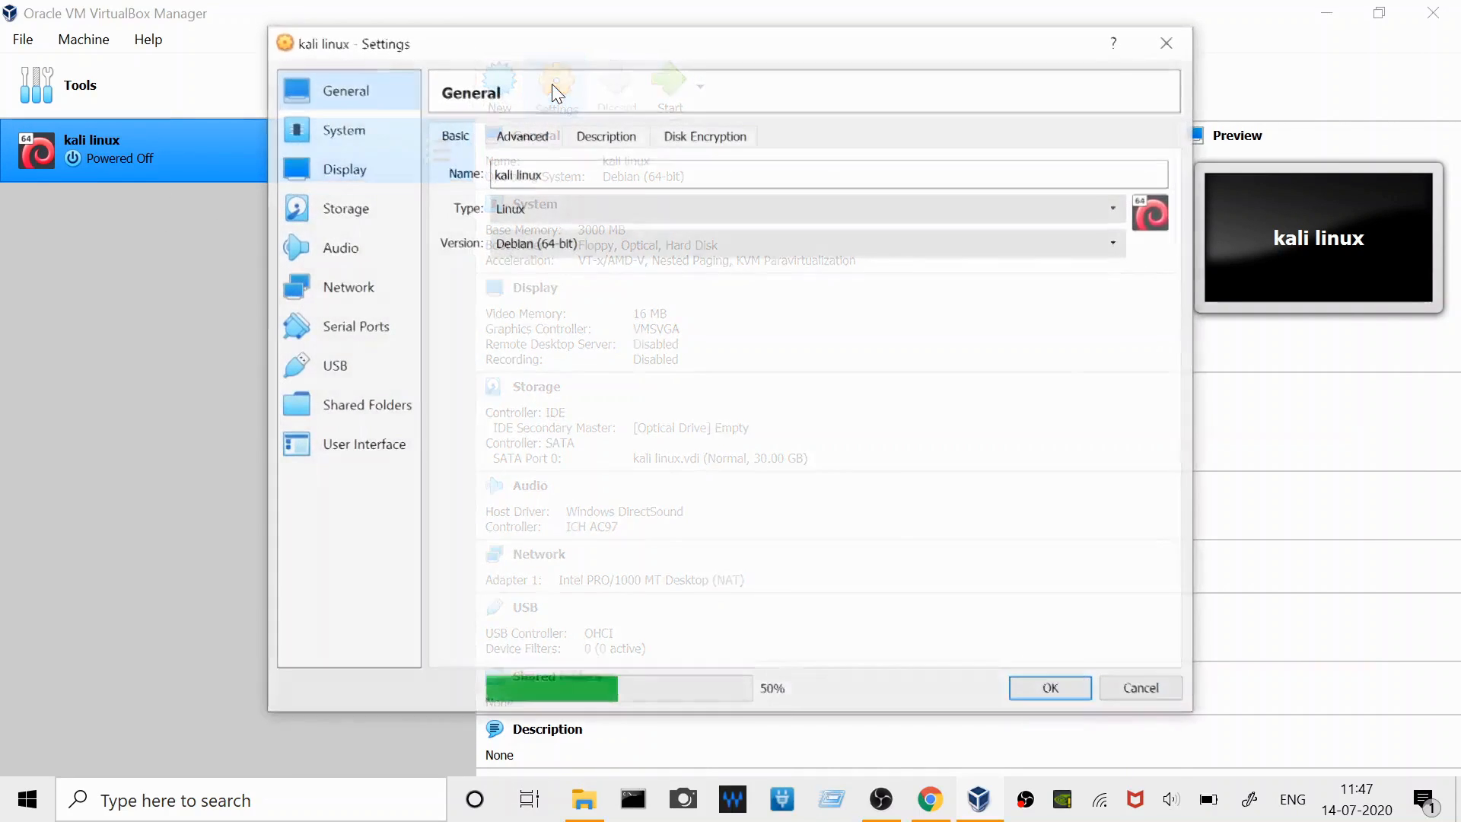
{"action": "left_click", "coordinate": [357, 130]}
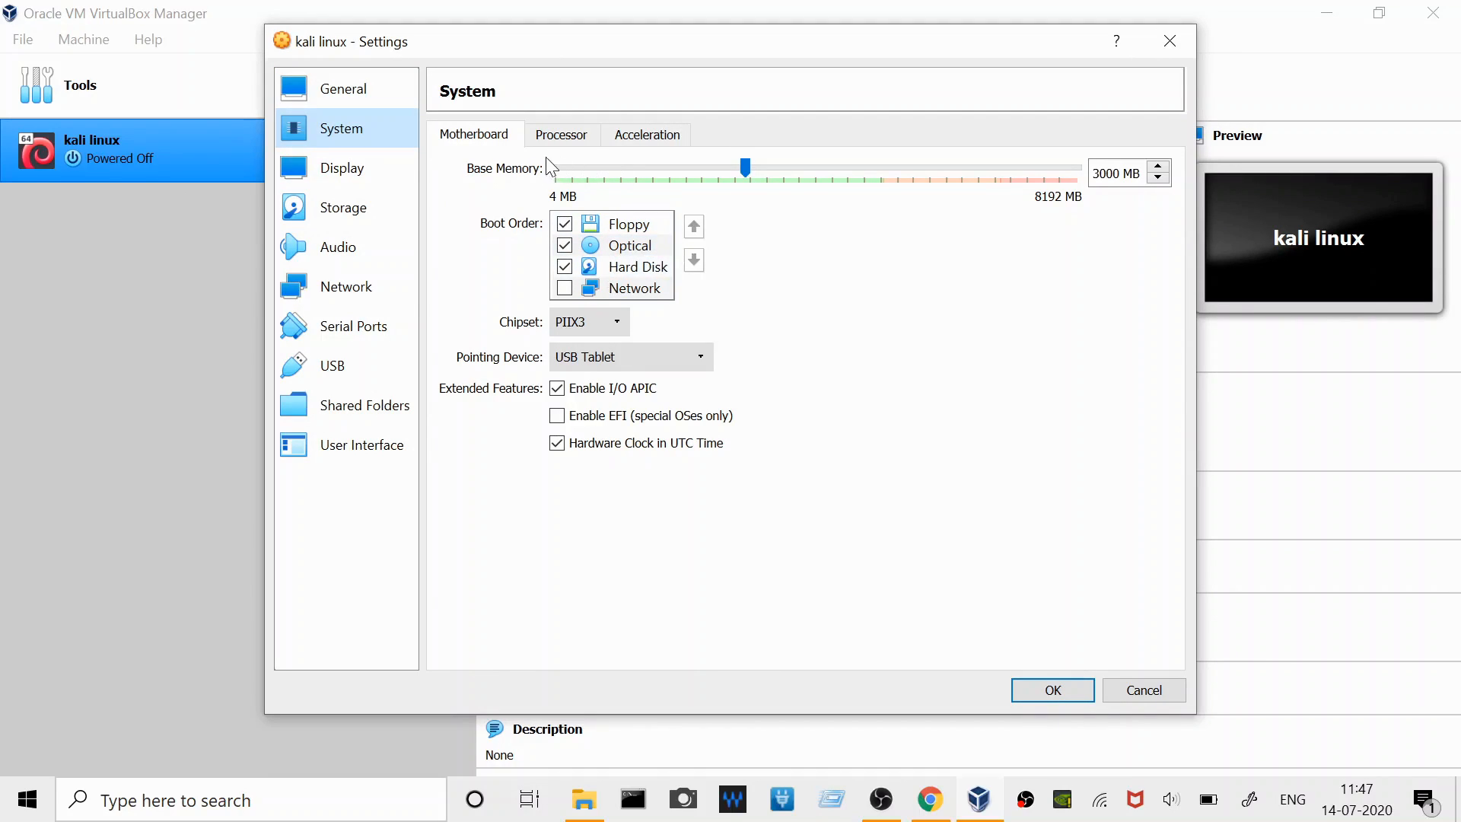
{"action": "mouse_move", "coordinate": [749, 173]}
{"action": "left_mouse_down"}
{"action": "mouse_move", "coordinate": [652, 167]}
{"action": "mouse_move", "coordinate": [782, 175]}
{"action": "mouse_move", "coordinate": [744, 169]}
{"action": "left_mouse_up"}
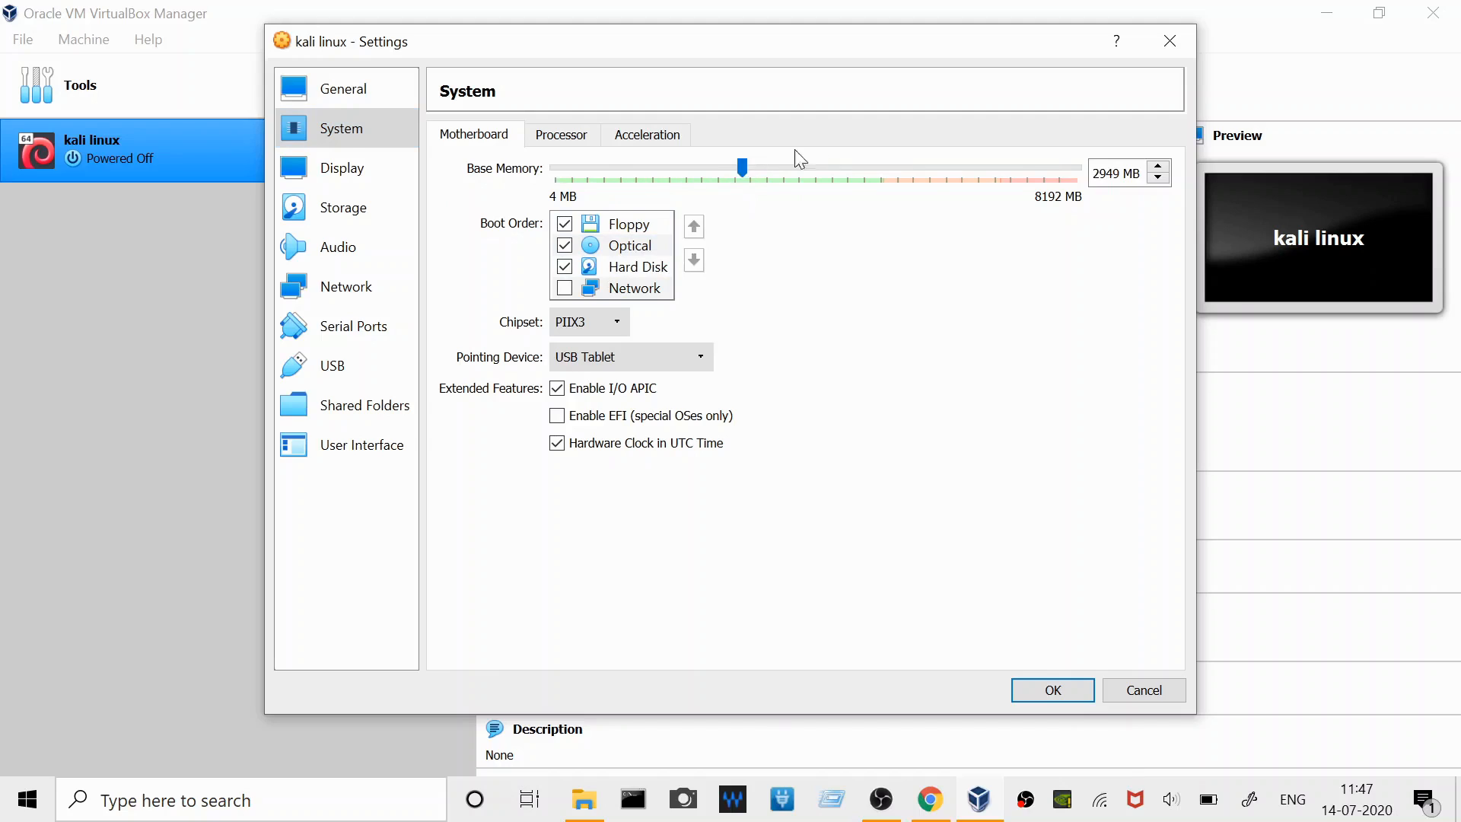
{"action": "left_click", "coordinate": [1156, 171]}
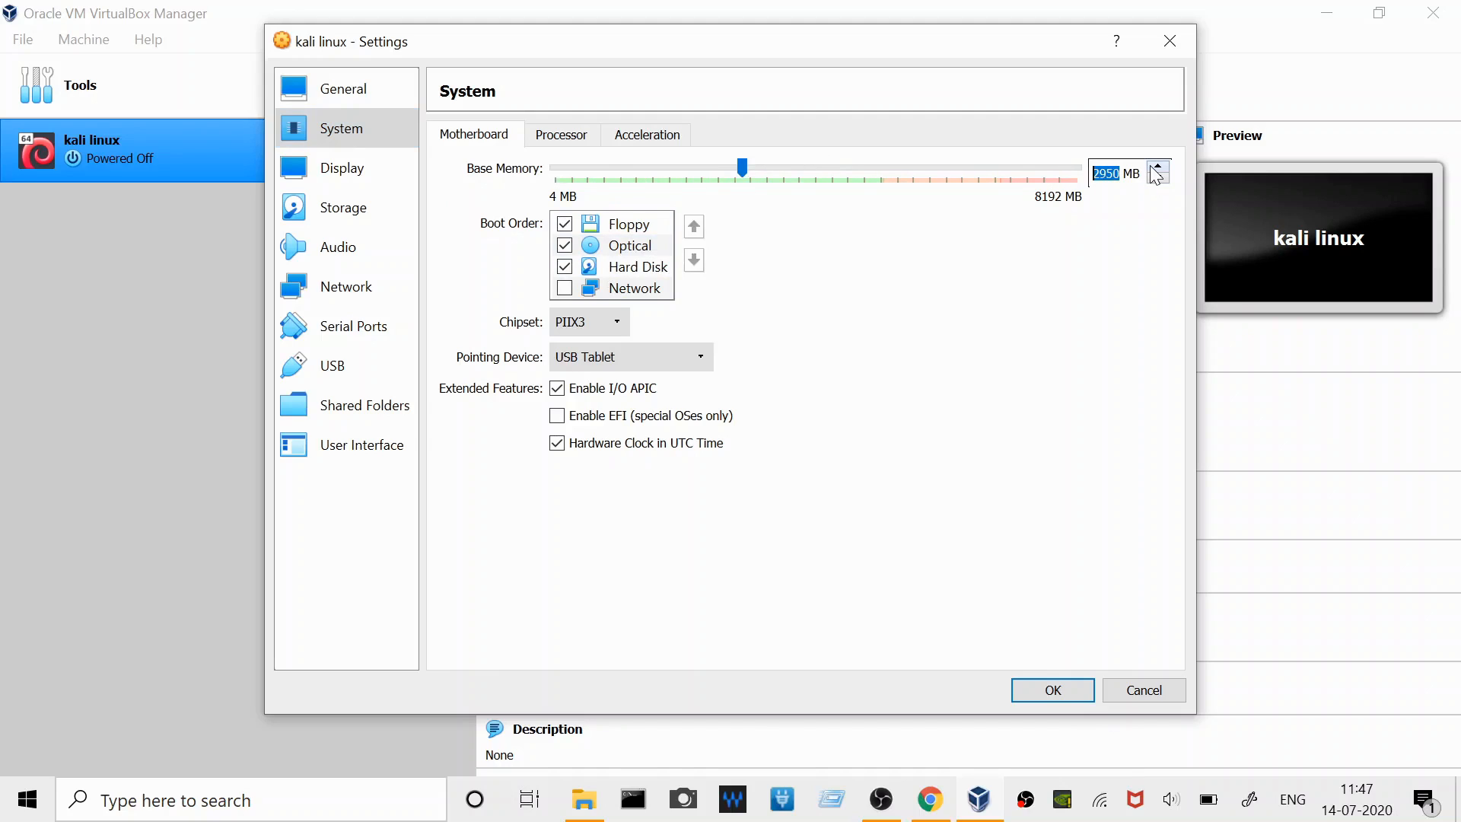
{"action": "left_click", "coordinate": [756, 177]}
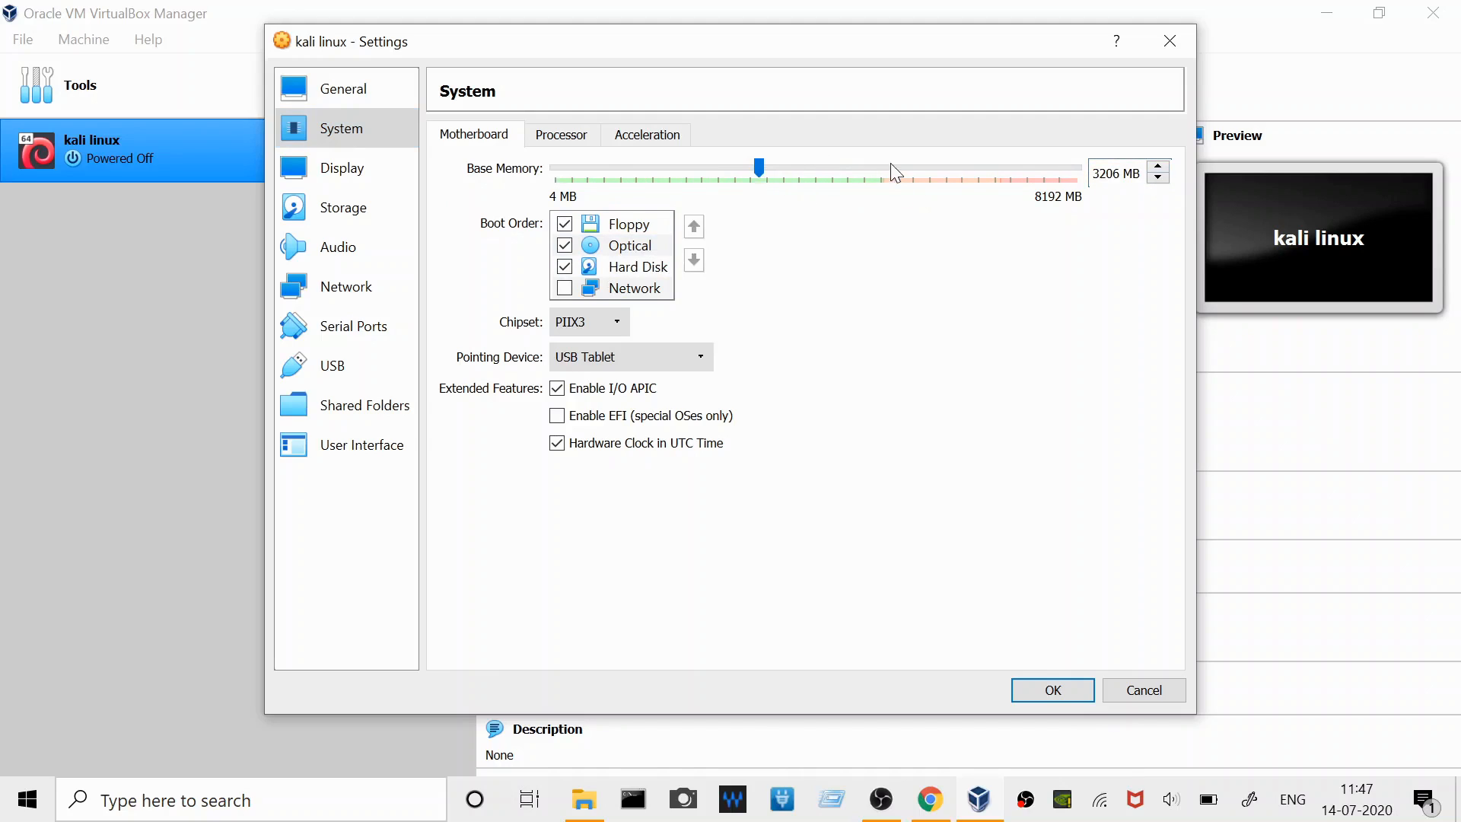
{"action": "left_click", "coordinate": [749, 172]}
{"action": "left_click", "coordinate": [1157, 170]}
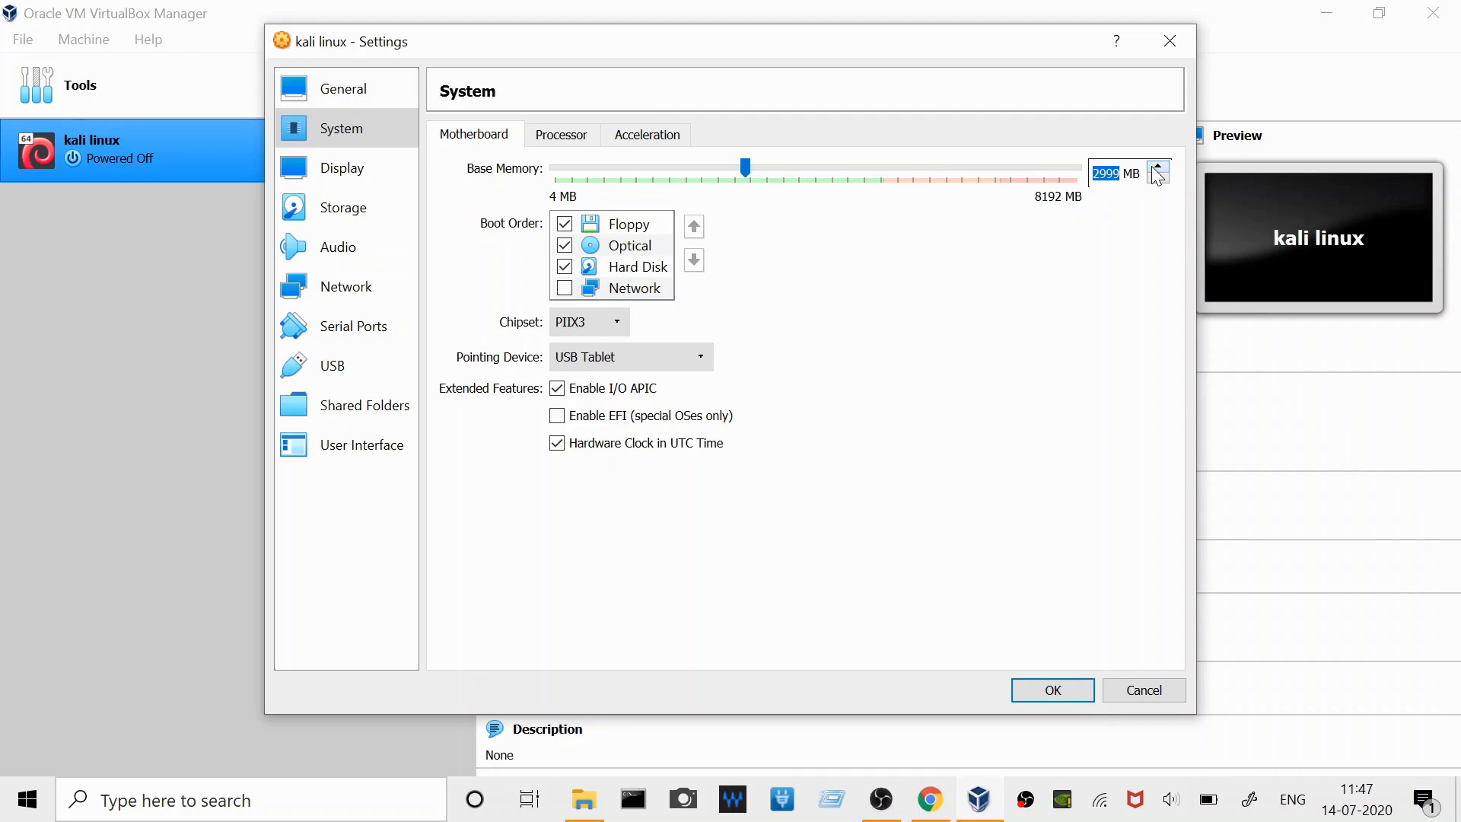
- Look through the machine's processor, acceleration, display and audio settings
{"action": "left_click", "coordinate": [561, 136]}
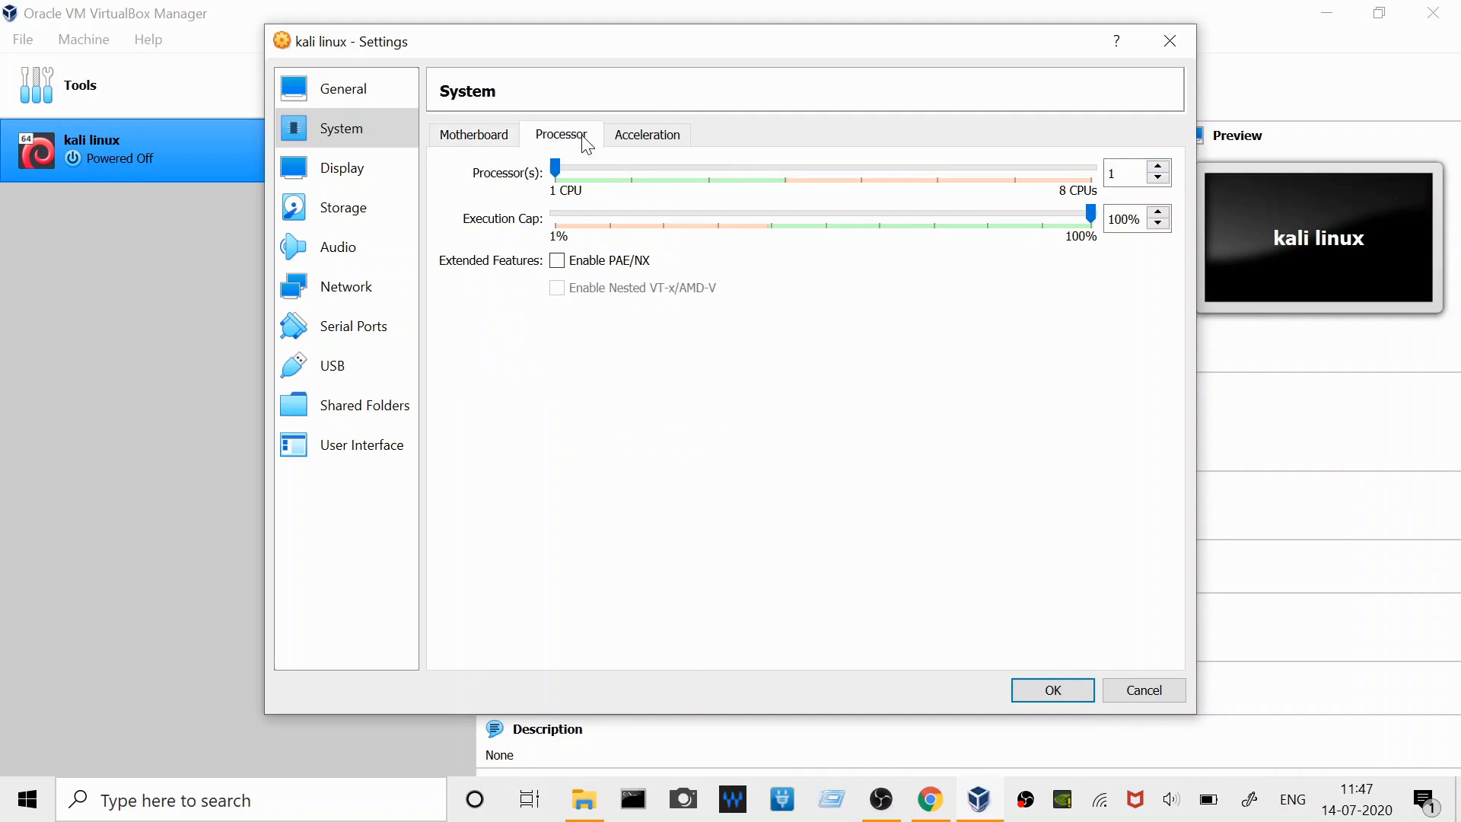
{"action": "left_click", "coordinate": [670, 136]}
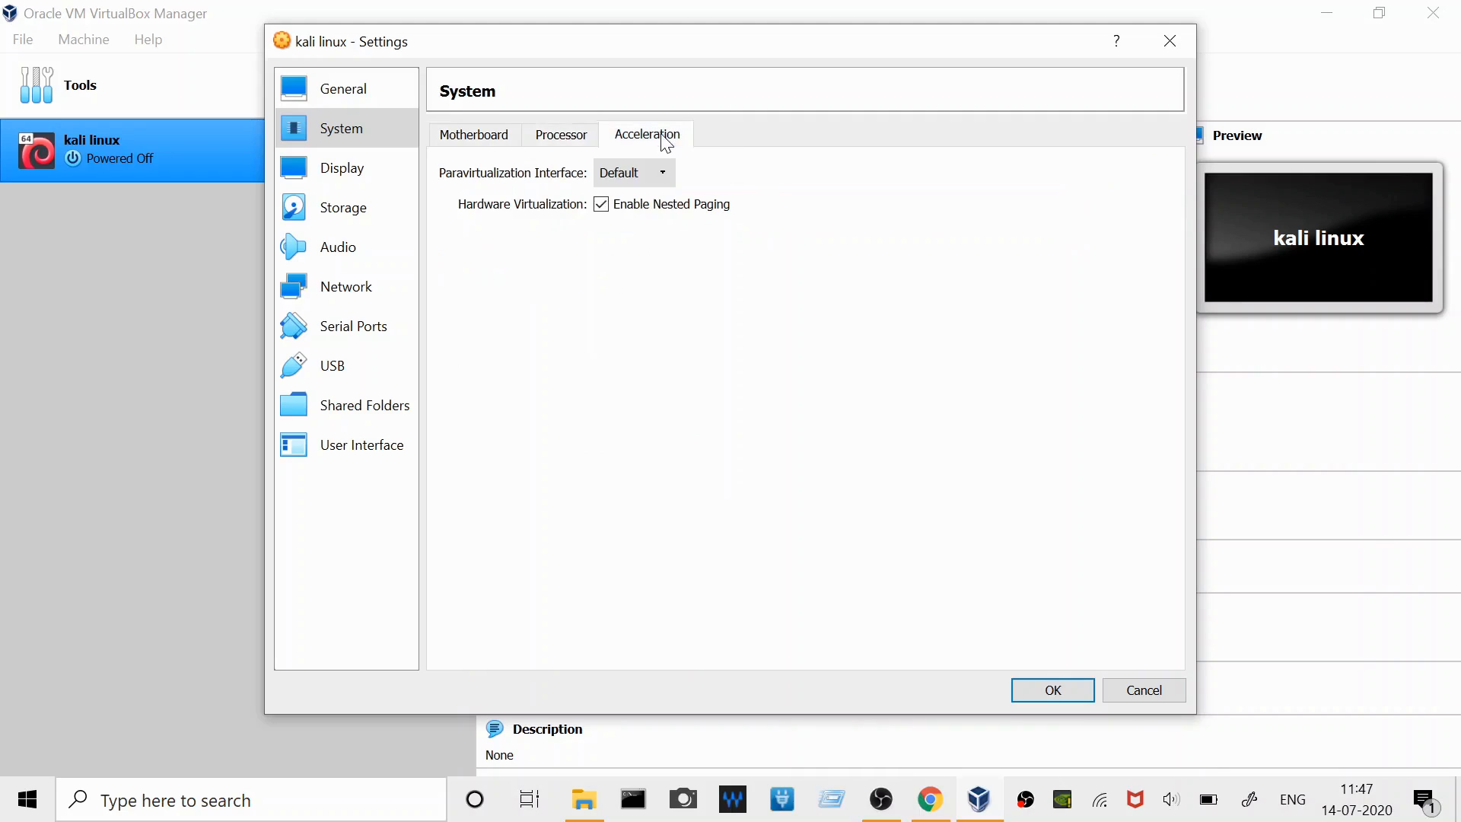
{"action": "left_click", "coordinate": [479, 137]}
{"action": "left_click", "coordinate": [339, 167]}
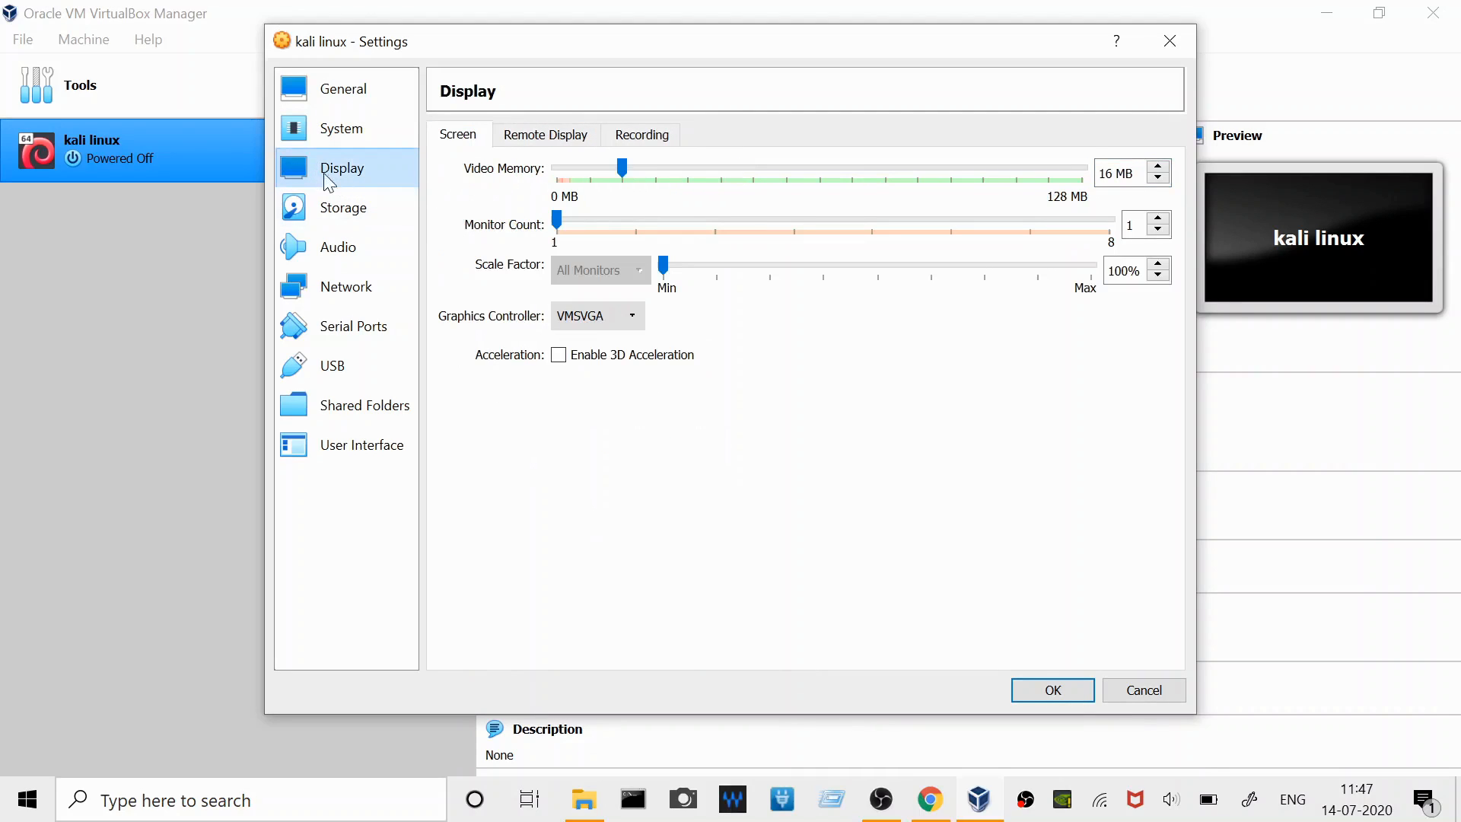
{"action": "left_click", "coordinate": [352, 242]}
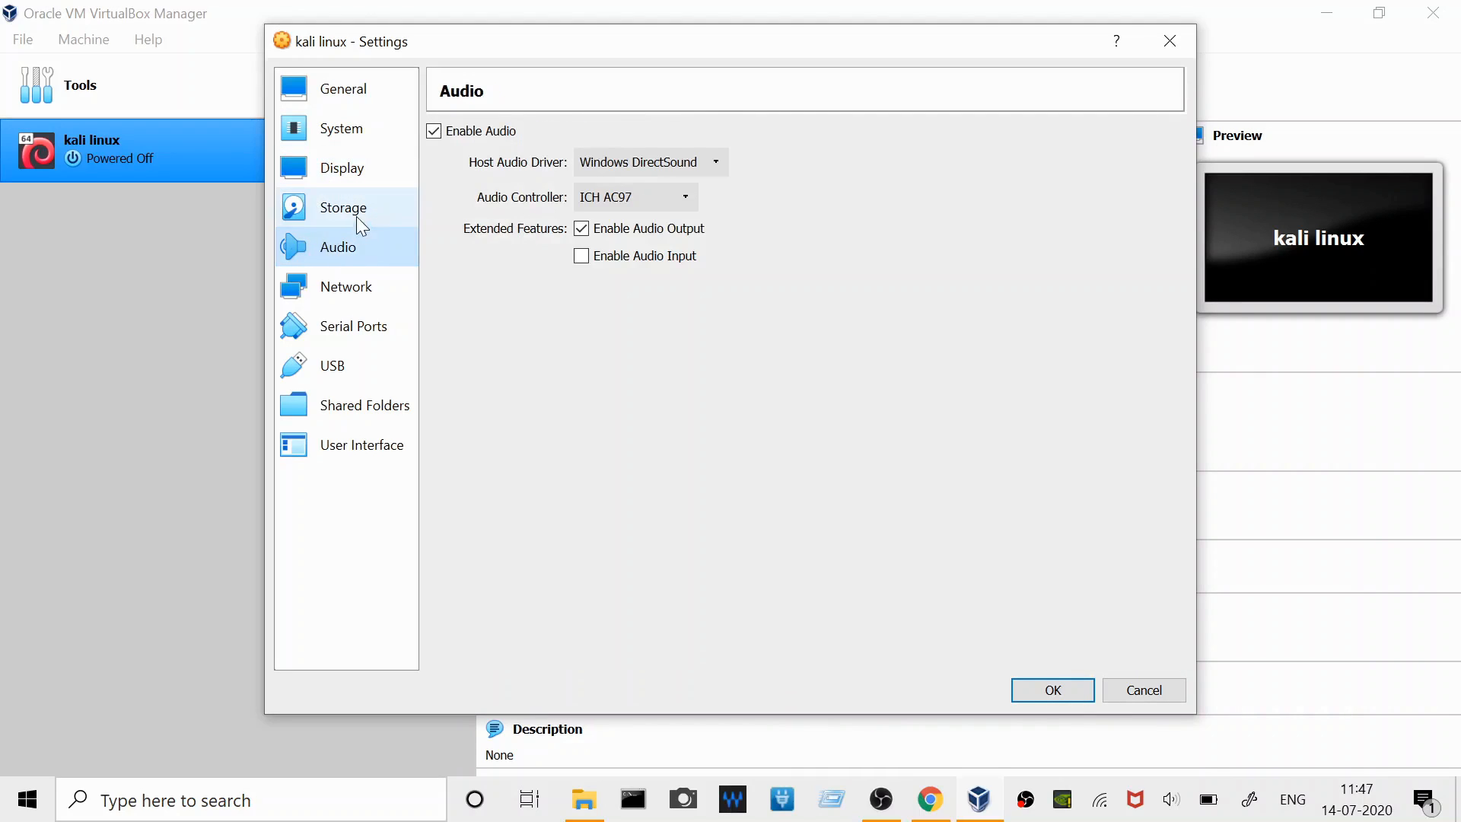
- Load kali-linux-2020.2-installer-amd64.iso into the machine's empty IDE optical drive and save the settings
{"action": "left_click", "coordinate": [356, 215]}
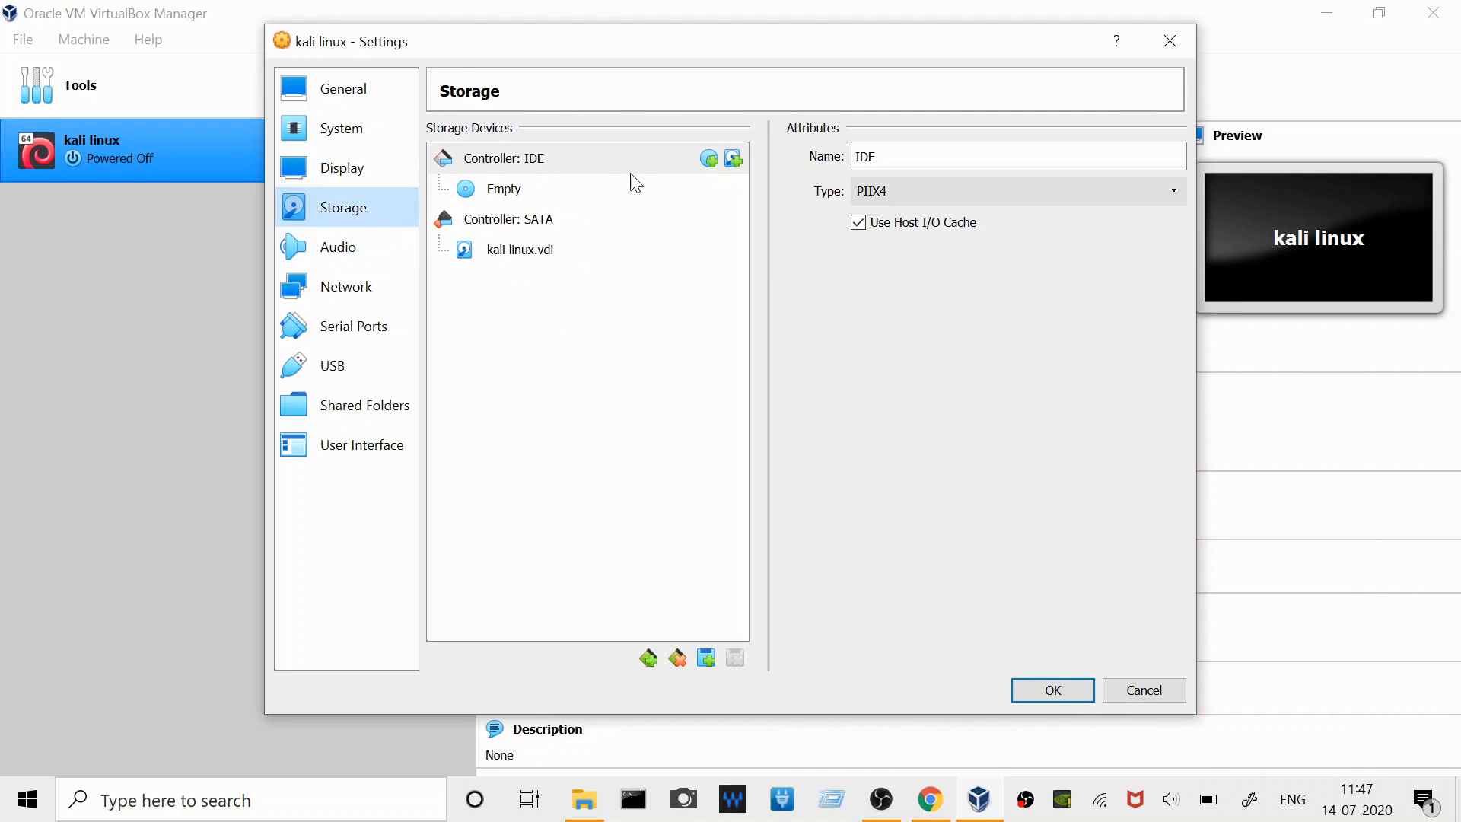
{"action": "left_click", "coordinate": [494, 192]}
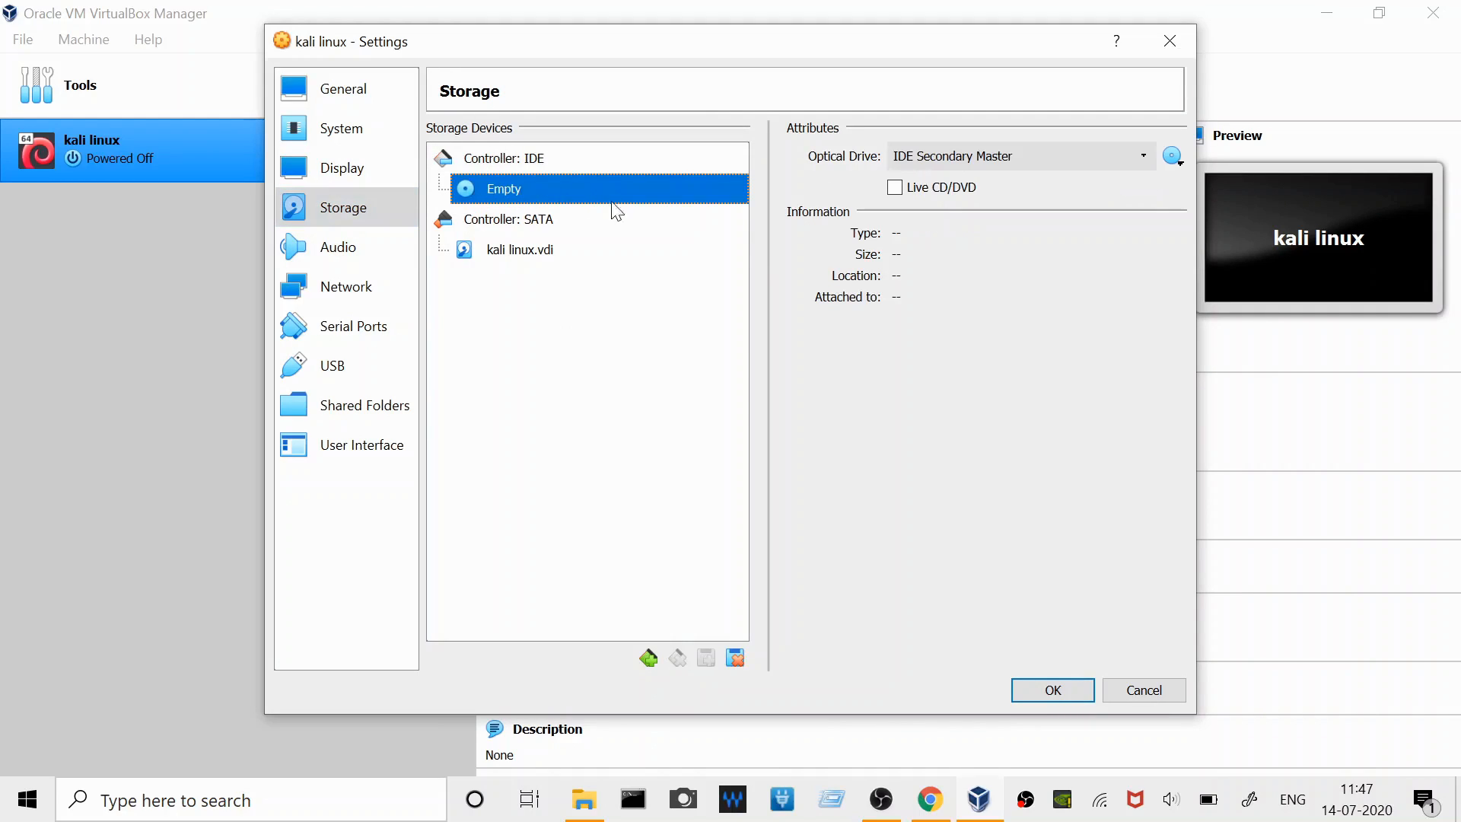
{"action": "left_click", "coordinate": [1027, 157]}
{"action": "left_click", "coordinate": [989, 209]}
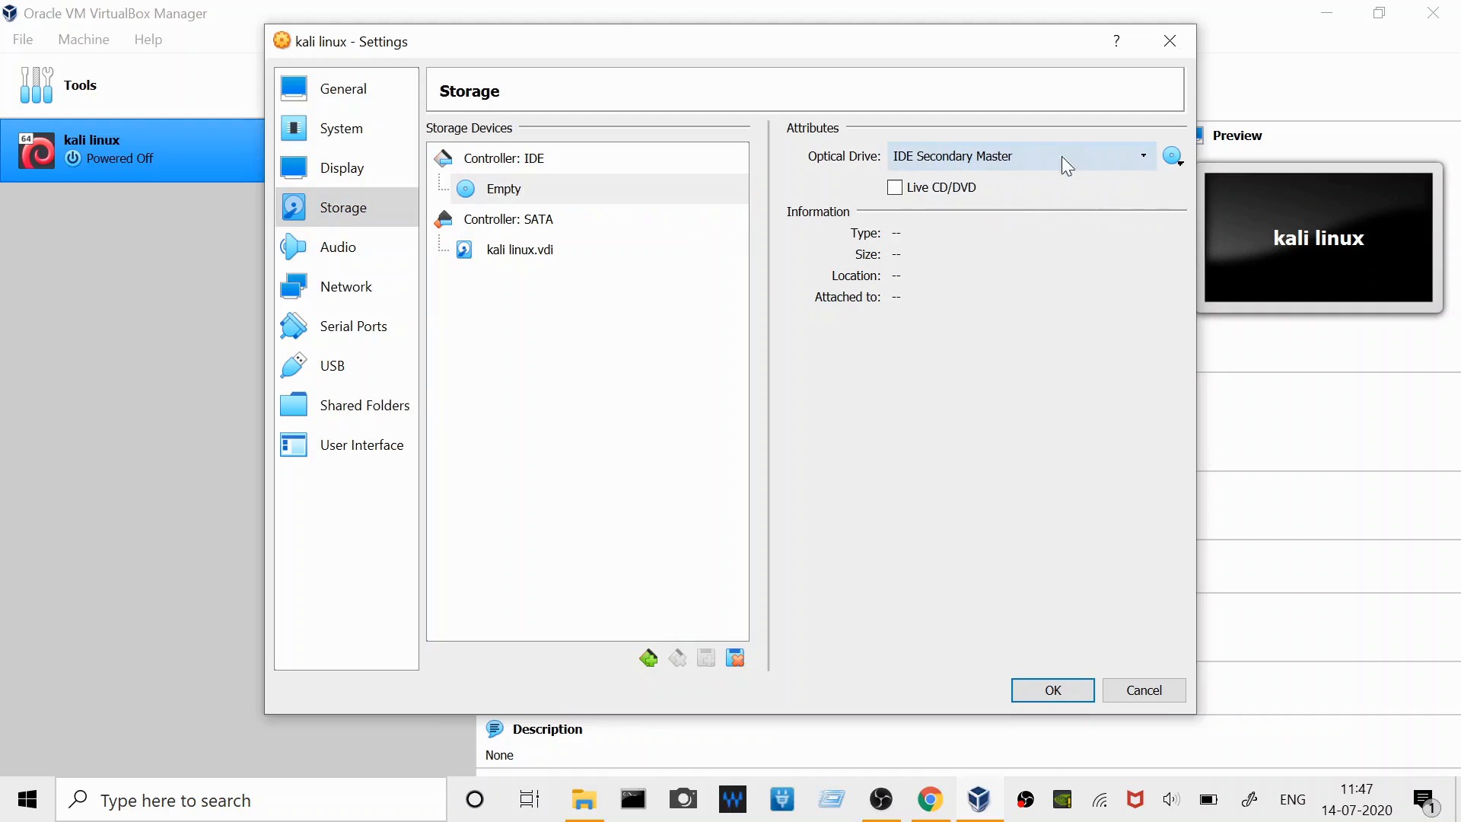
{"action": "left_click", "coordinate": [1172, 156]}
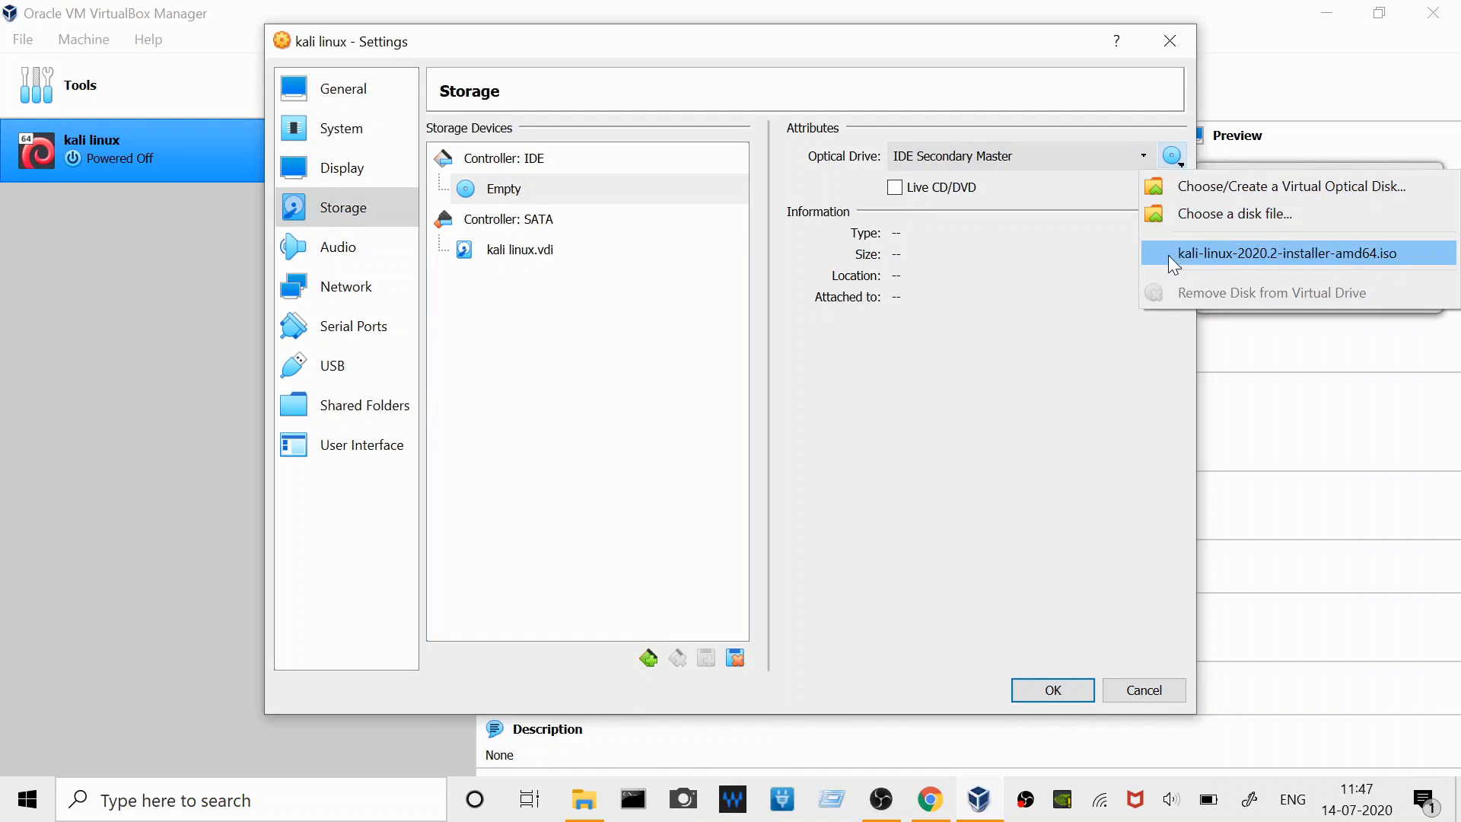
{"action": "left_click", "coordinate": [1202, 256]}
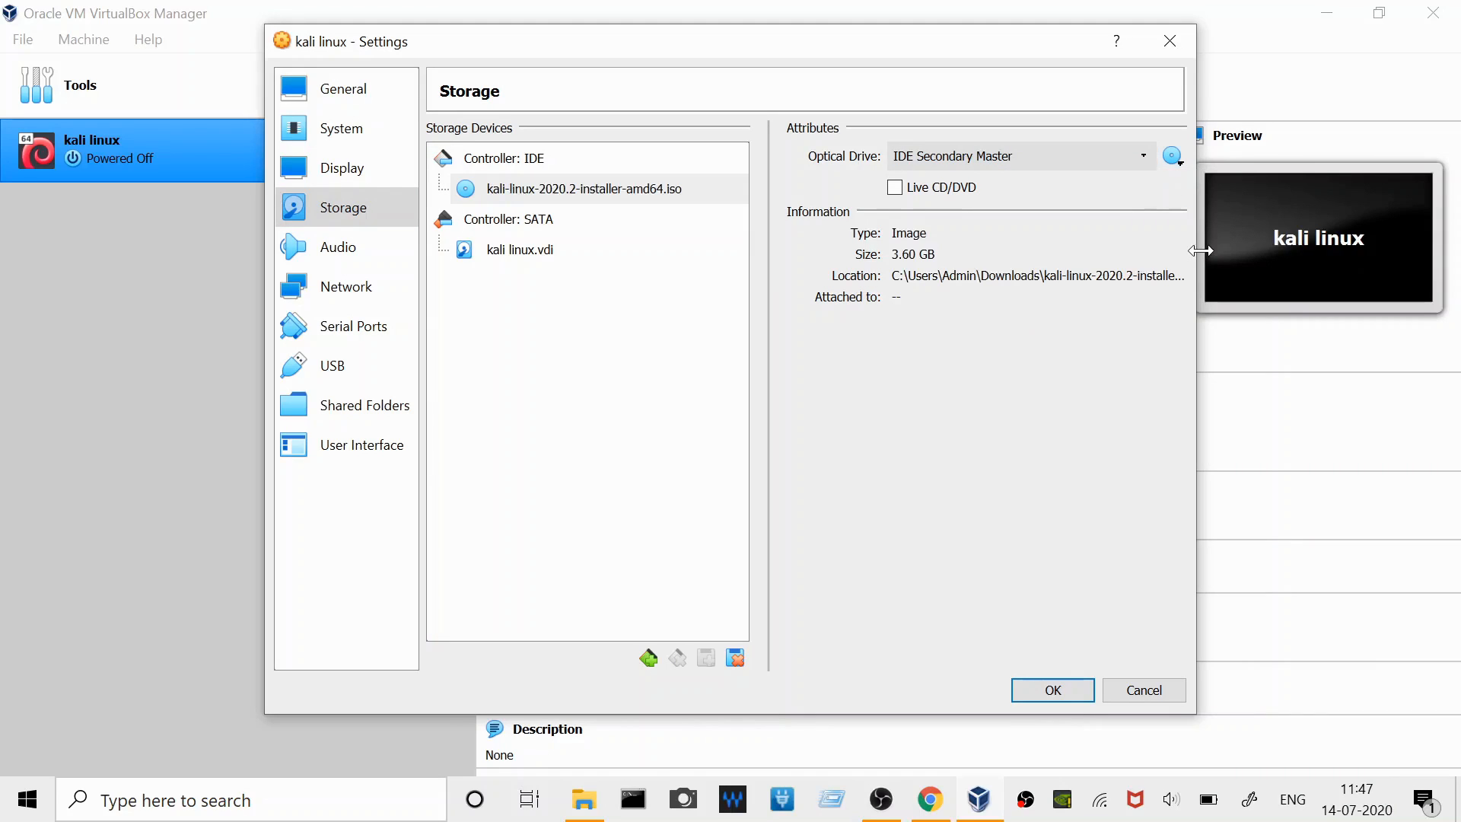
{"action": "left_click", "coordinate": [1048, 690]}
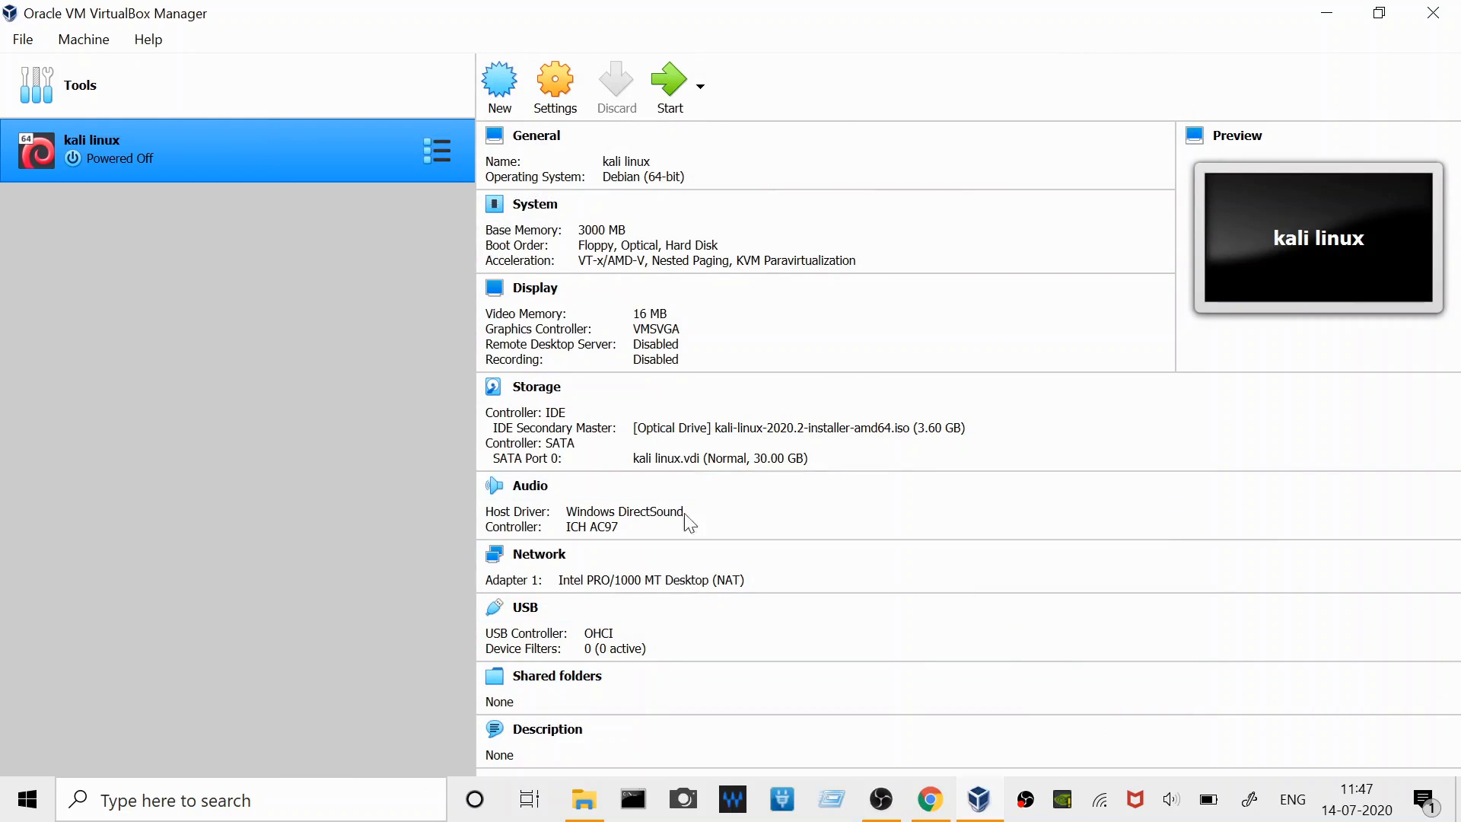
- Turn off the host computer's Wi-Fi and return to the virtual machine manager
{"action": "left_click", "coordinate": [1101, 805]}
{"action": "left_click", "coordinate": [1099, 734]}
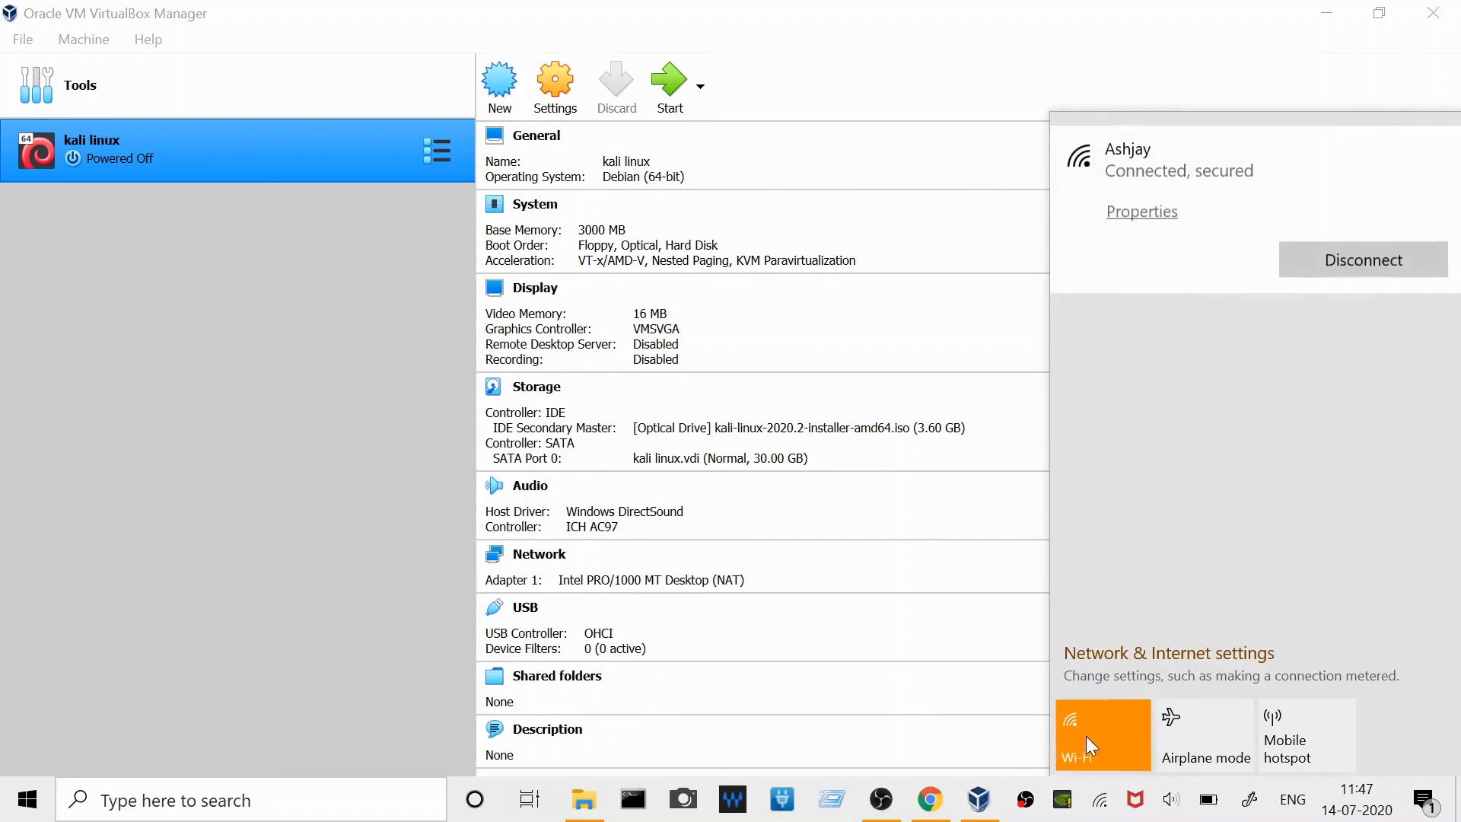
{"action": "left_click", "coordinate": [355, 385]}
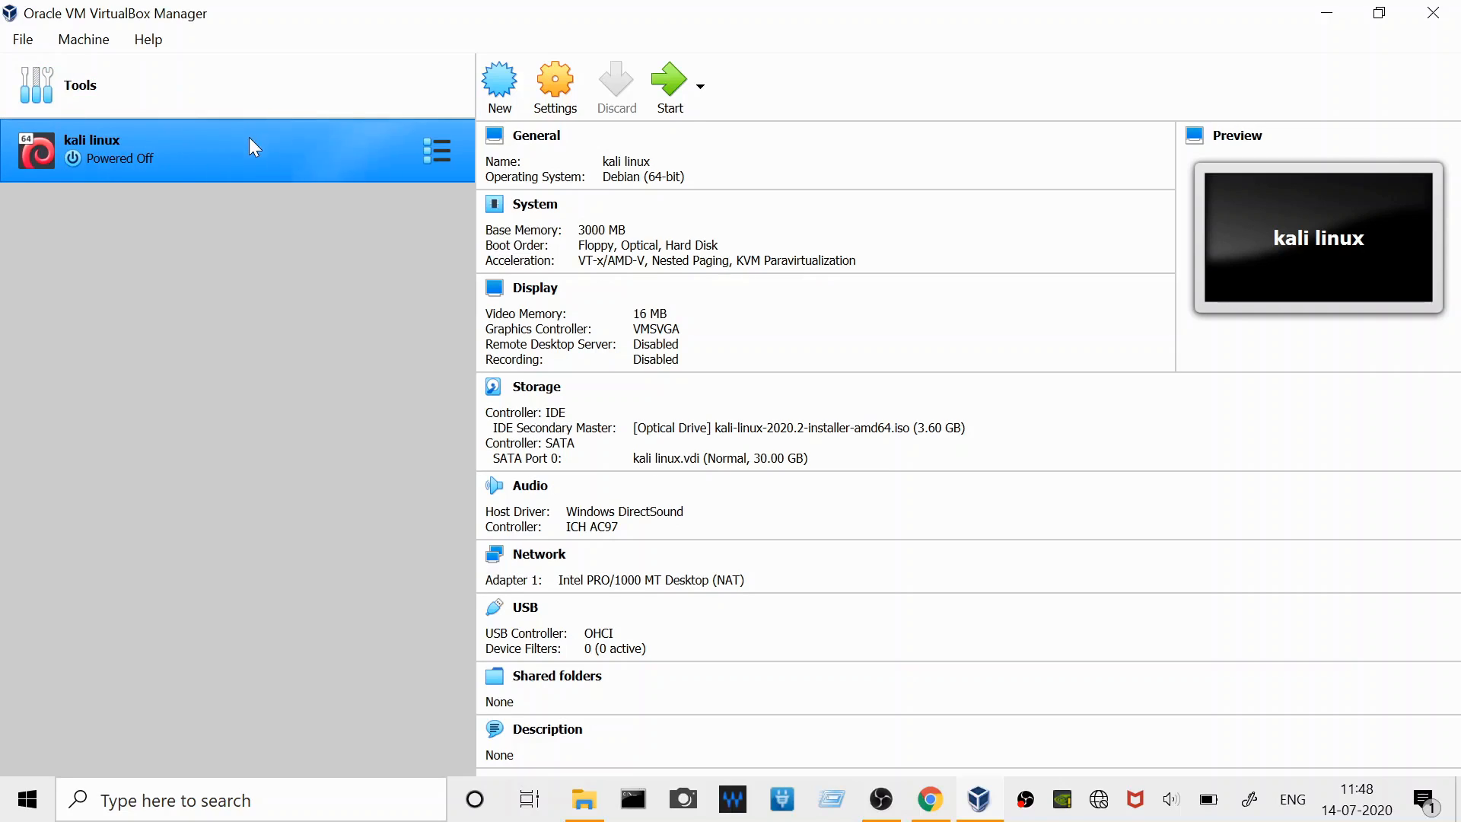
- Start the kali linux machine with kali-linux-2020.2-installer-amd64.iso as start-up disk and dismiss the keyboard capture notice
{"action": "left_click", "coordinate": [669, 86]}
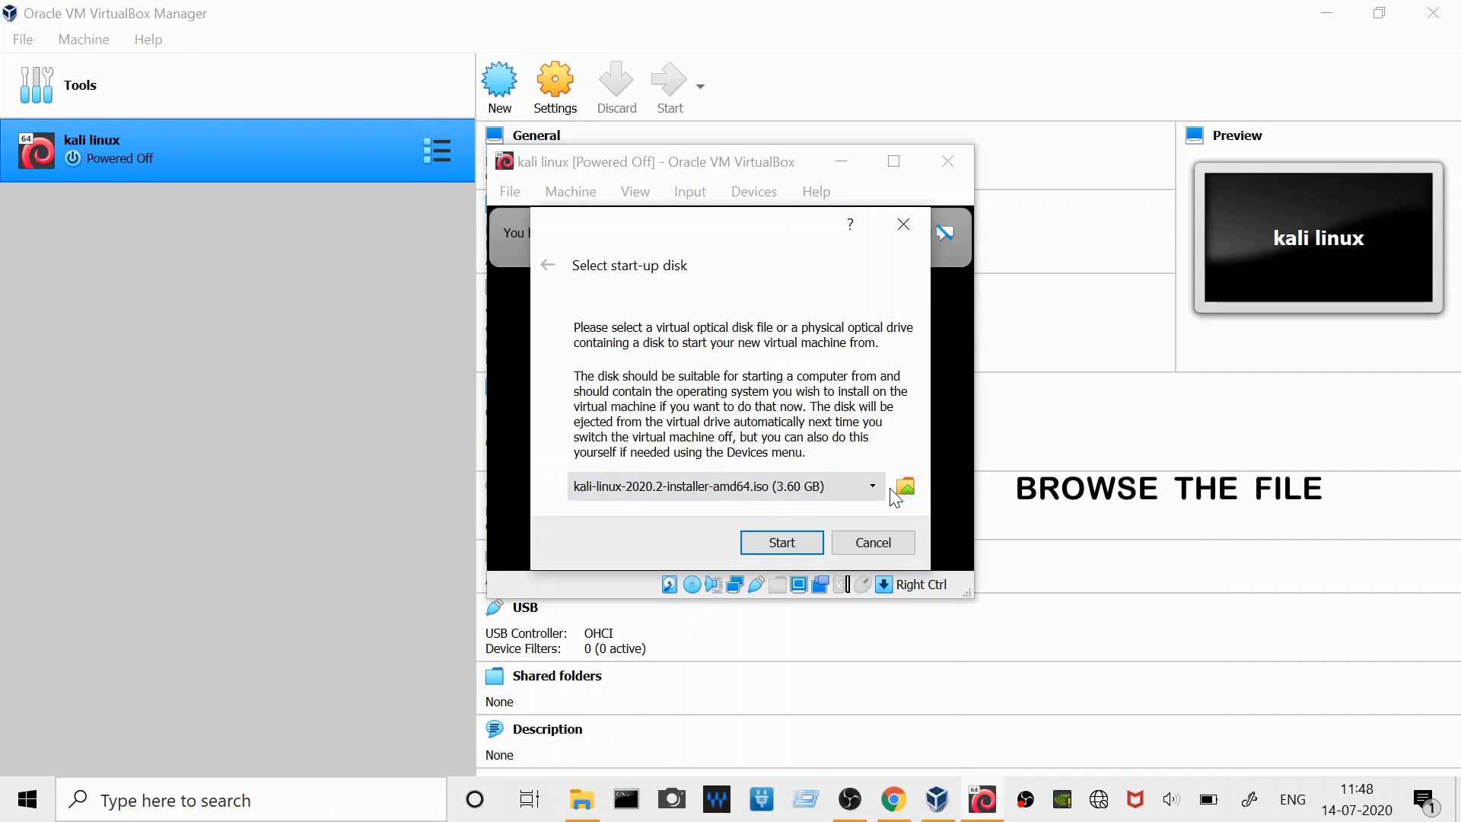
{"action": "left_click", "coordinate": [791, 545]}
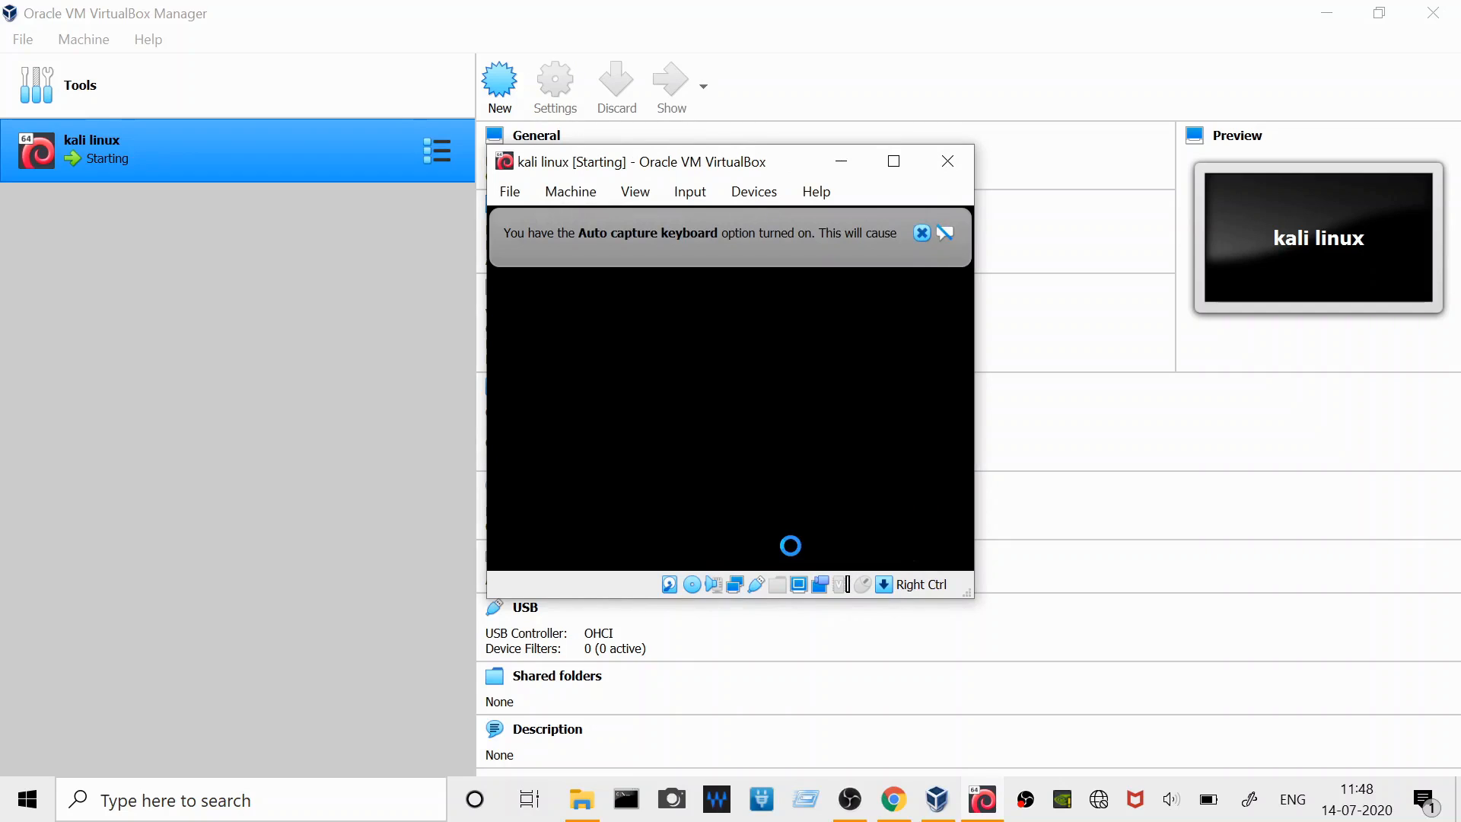
{"action": "left_click", "coordinate": [920, 234]}
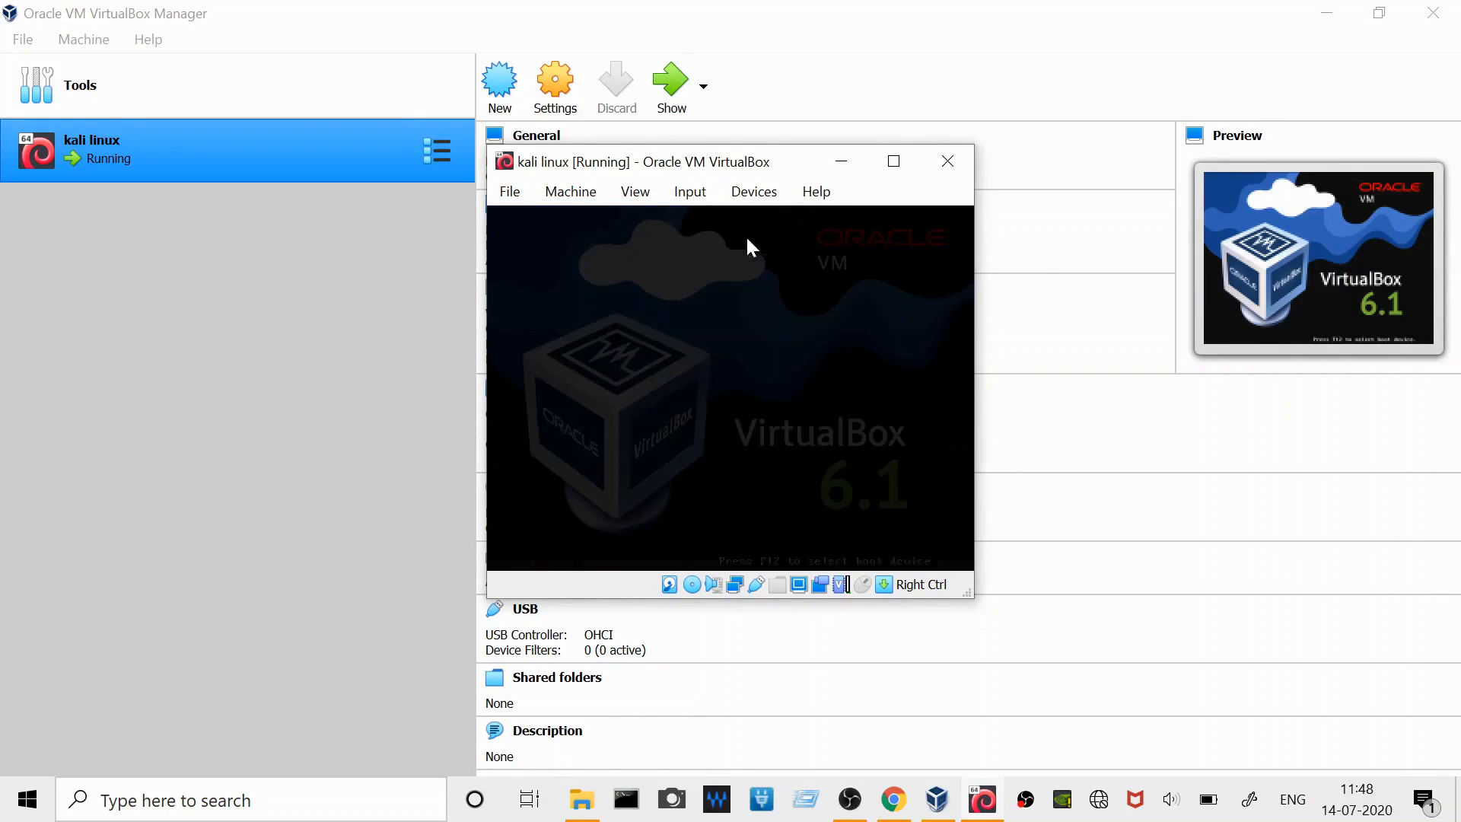
{"action": "left_click_drag", "start_coordinate": [741, 169], "coordinate": [766, 158]}
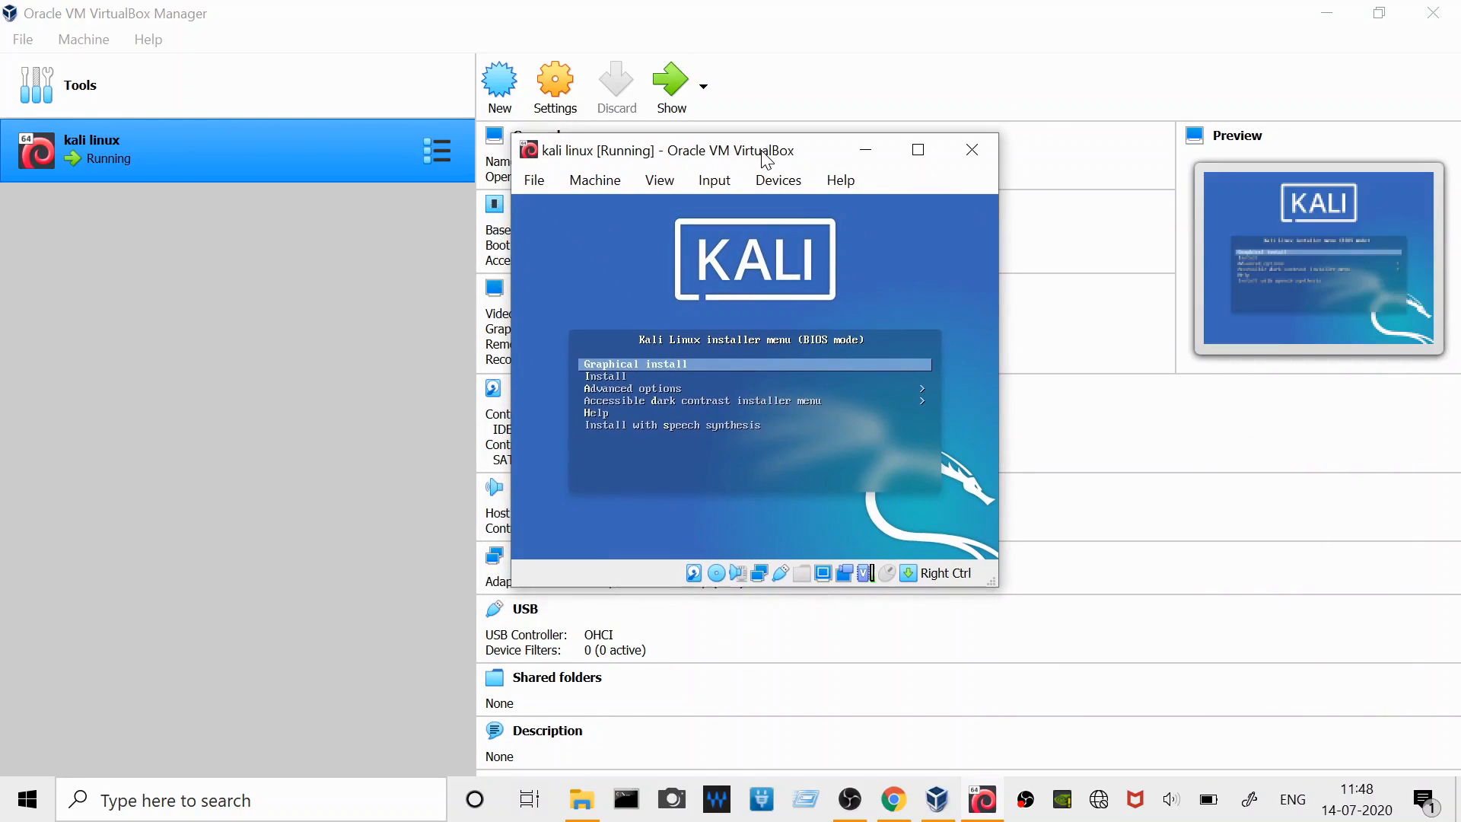
- Launch Graphical install from the Kali installer menu and dismiss the mouse pointer integration notice
{"action": "left_click", "coordinate": [673, 366]}
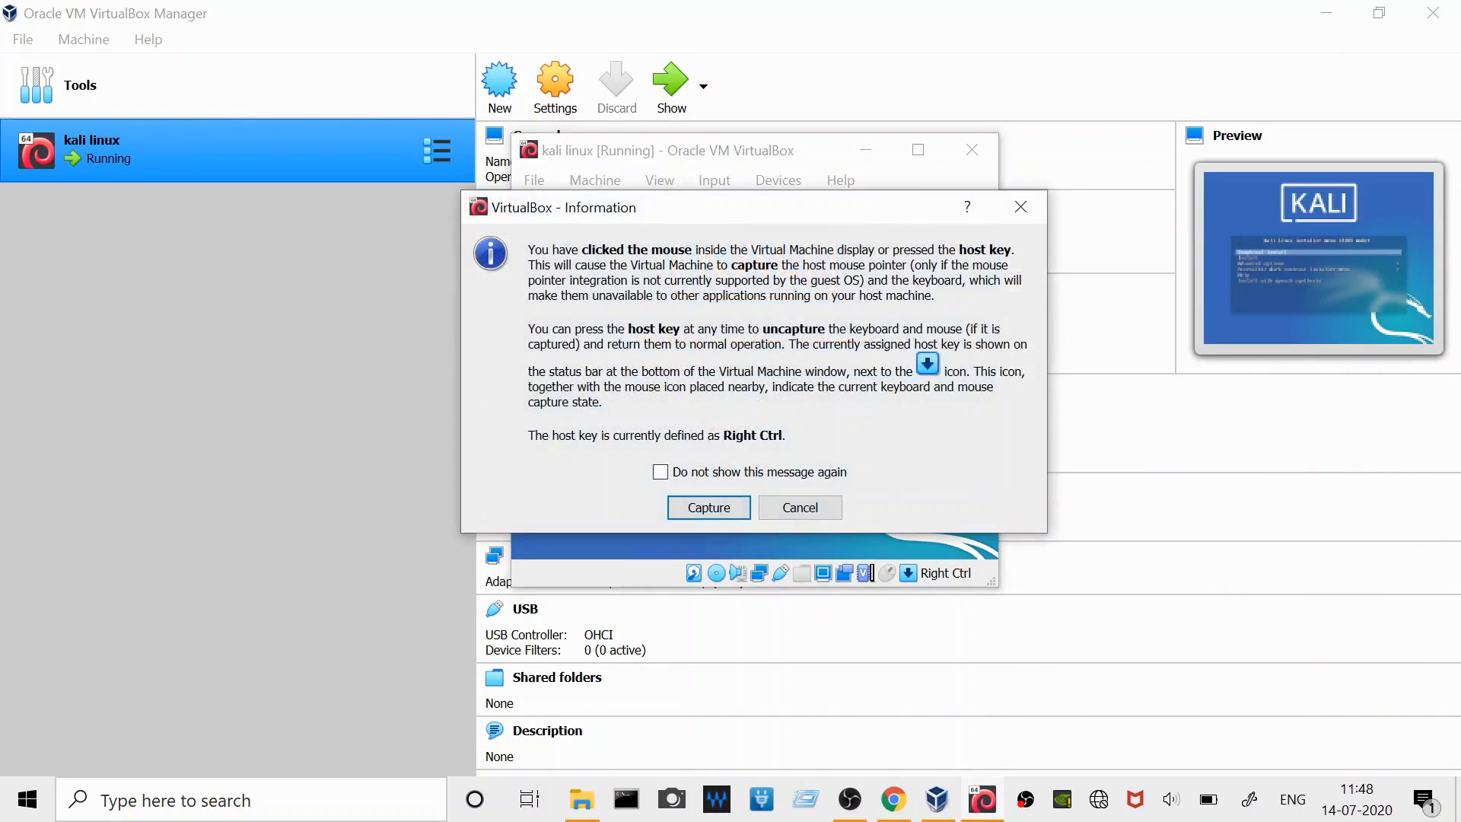
{"action": "left_click", "coordinate": [778, 508]}
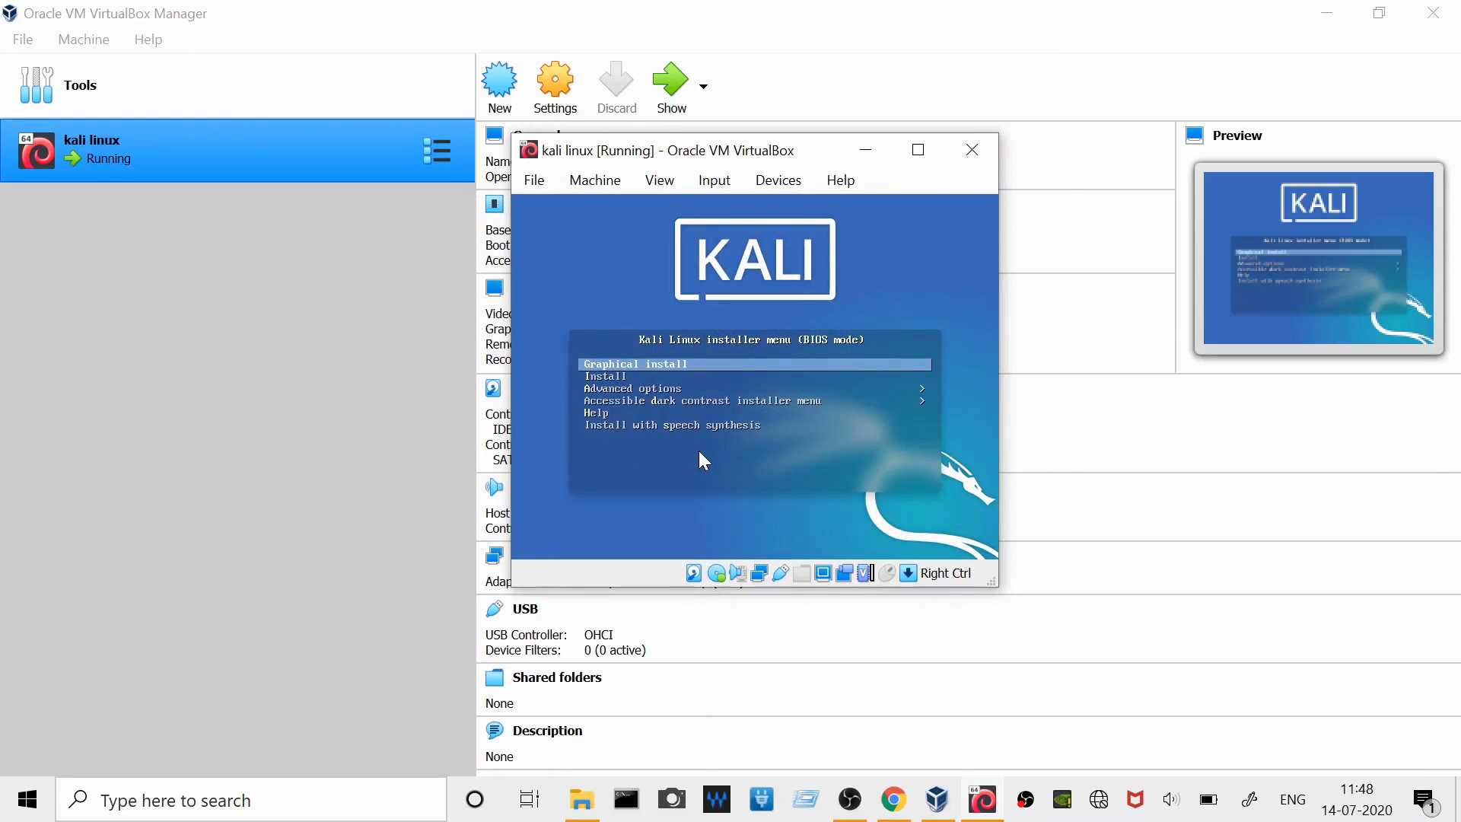
{"action": "key", "text": "Return"}
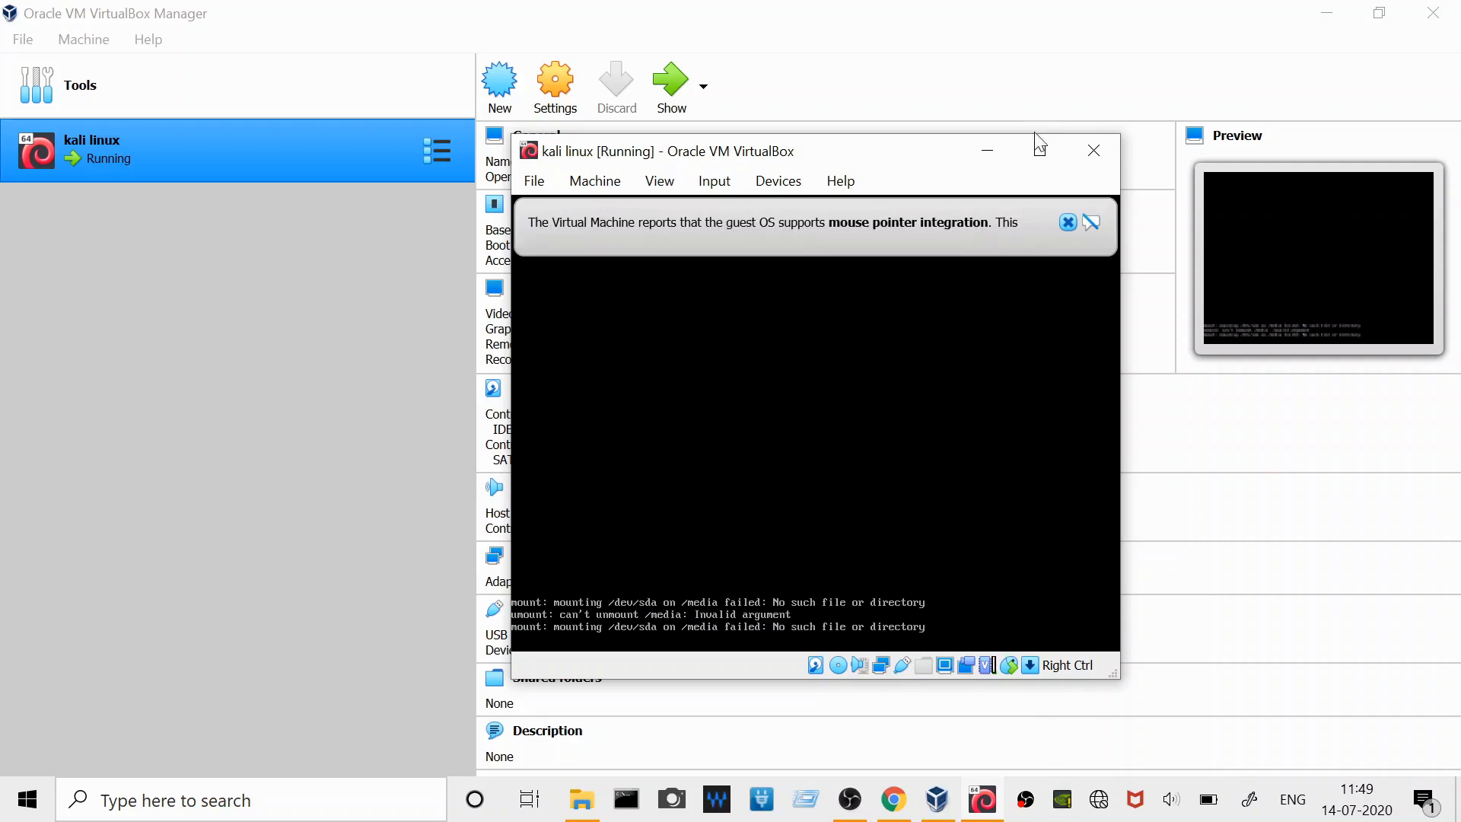
{"action": "left_click", "coordinate": [1069, 223]}
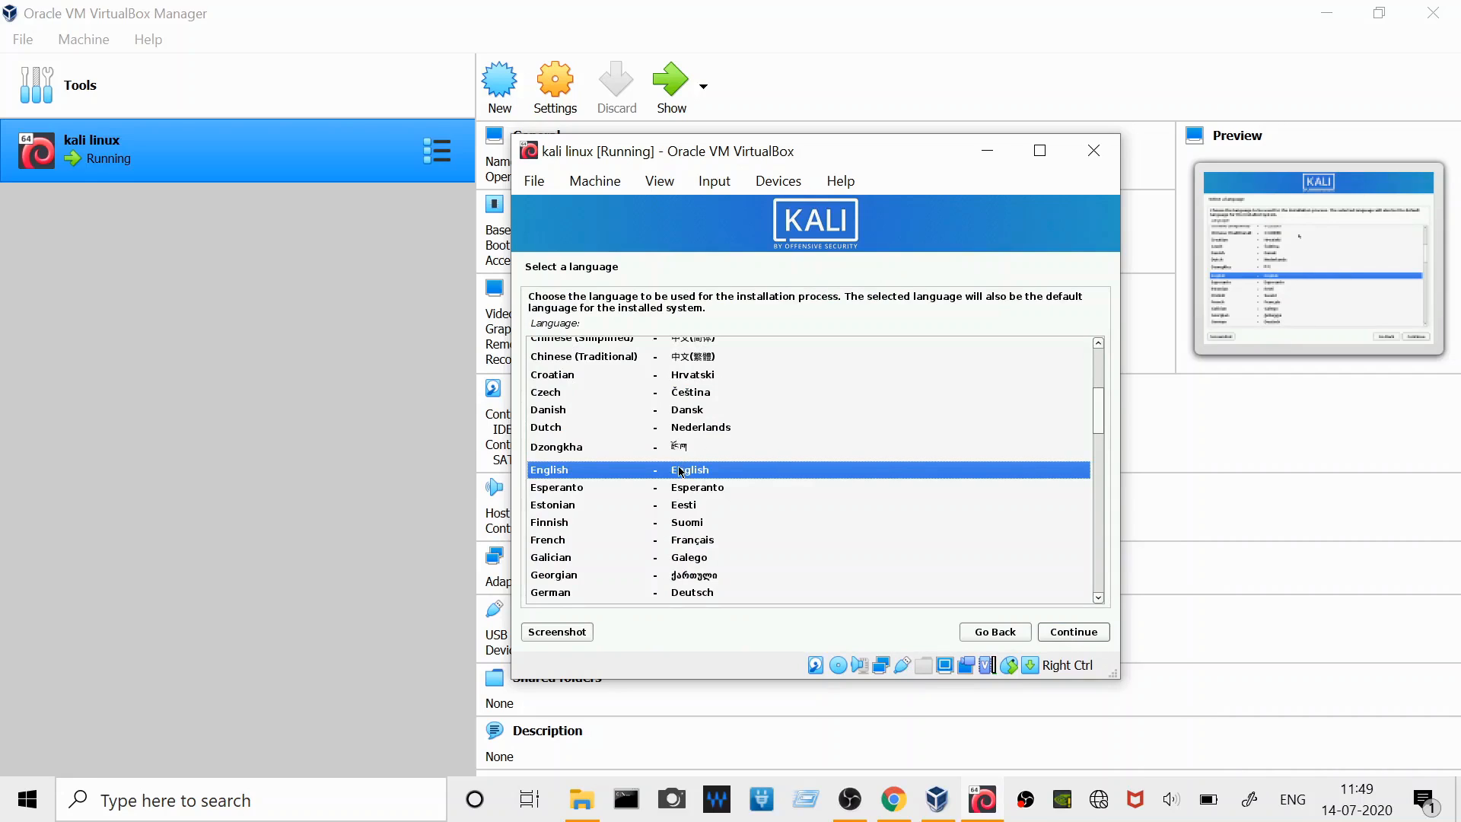
- Configure the installer's localization with English as language, India as location and American English as keymap
{"action": "left_click", "coordinate": [1074, 633]}
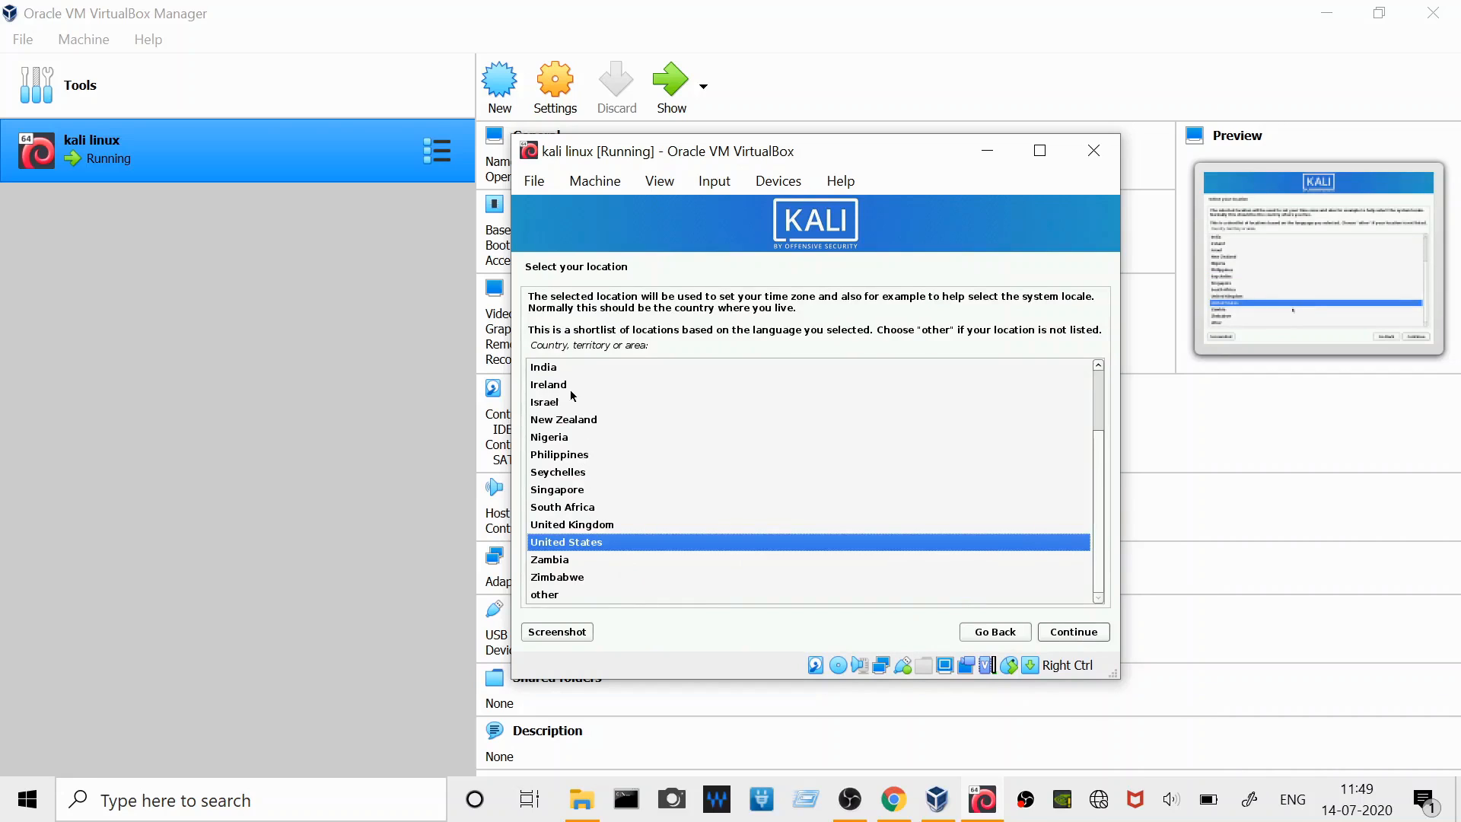
{"action": "left_click", "coordinate": [555, 373]}
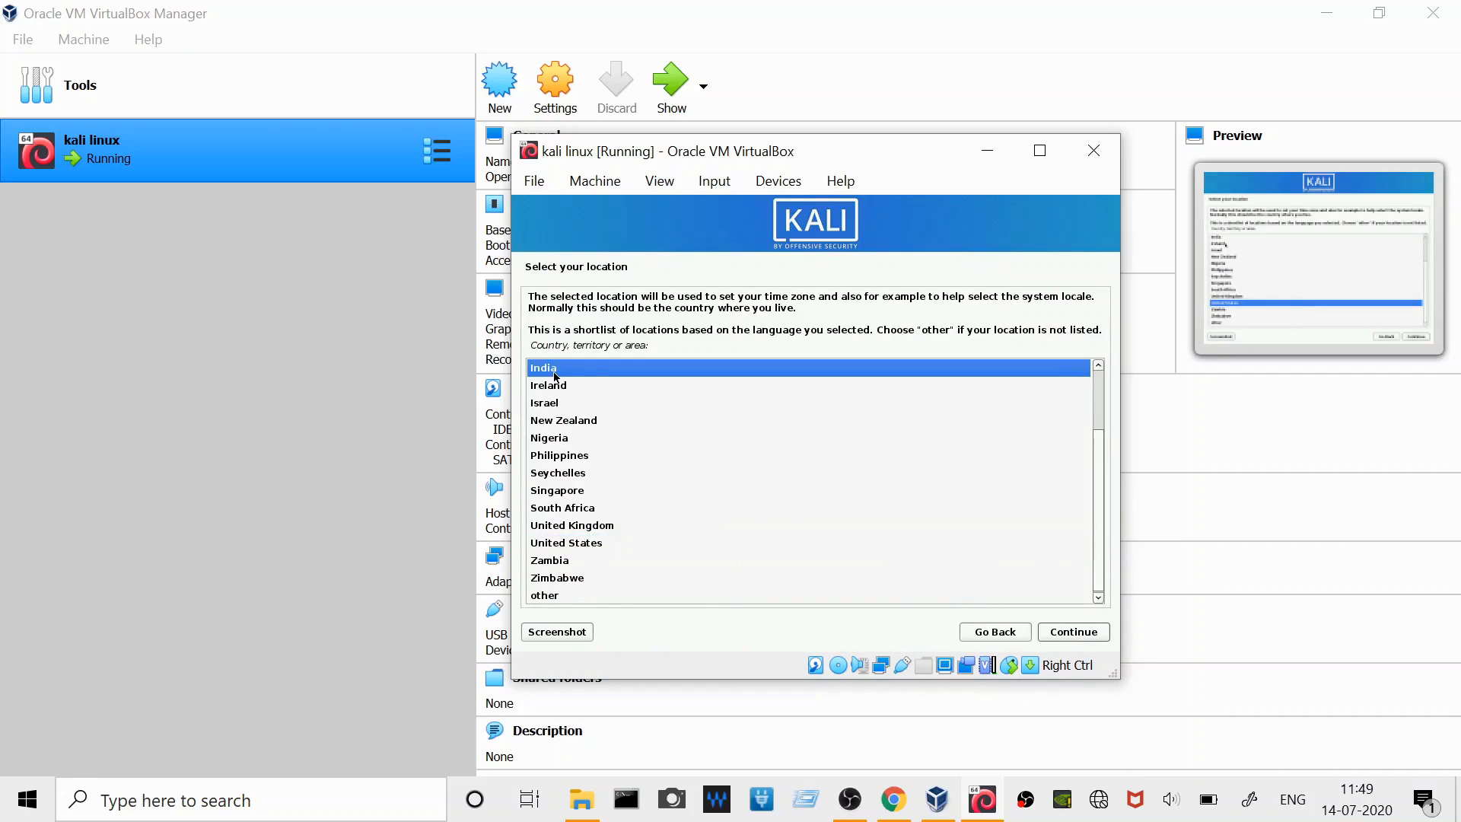
{"action": "left_click", "coordinate": [1061, 633]}
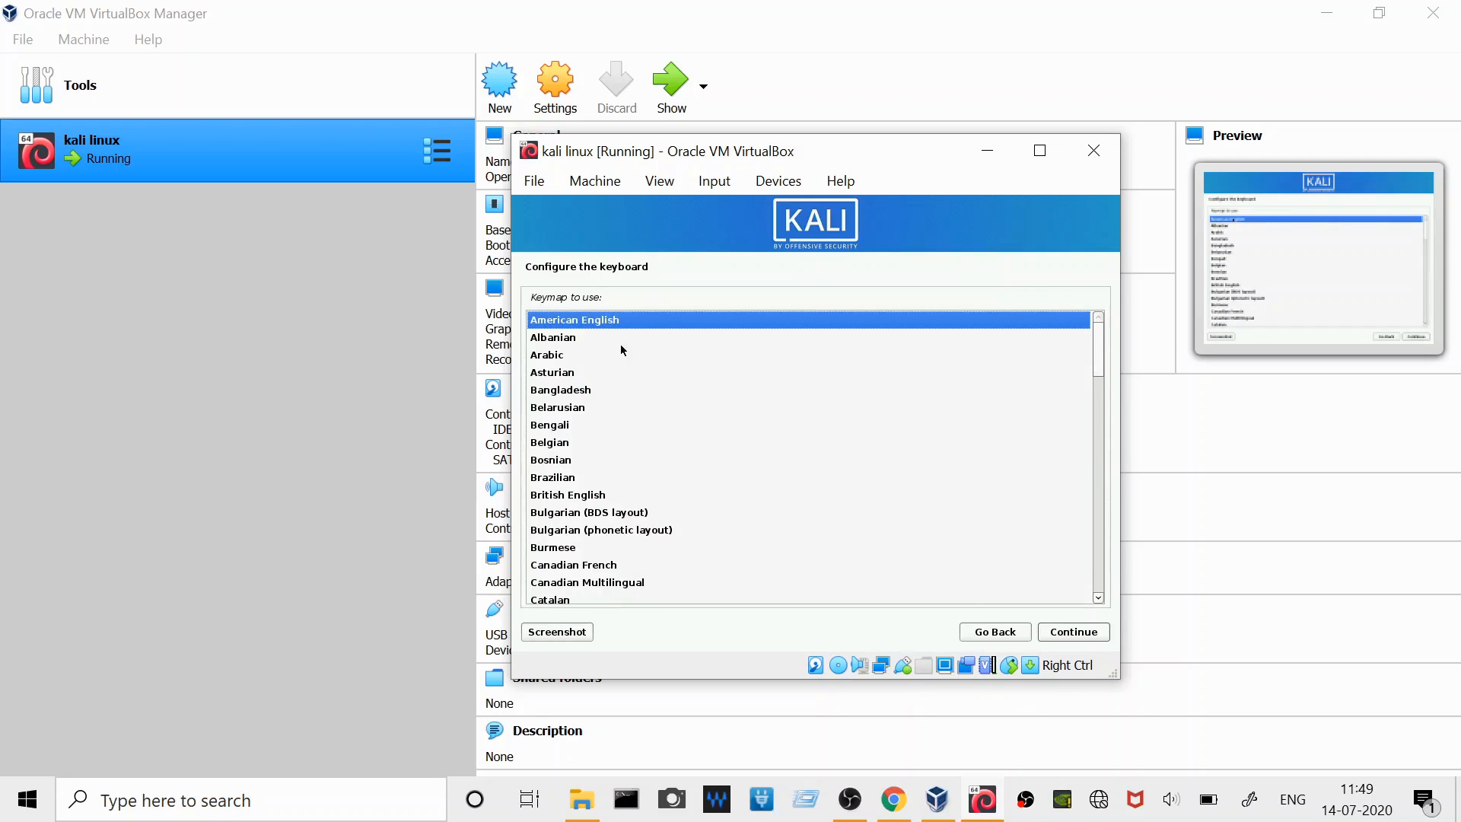
{"action": "left_click", "coordinate": [1062, 636]}
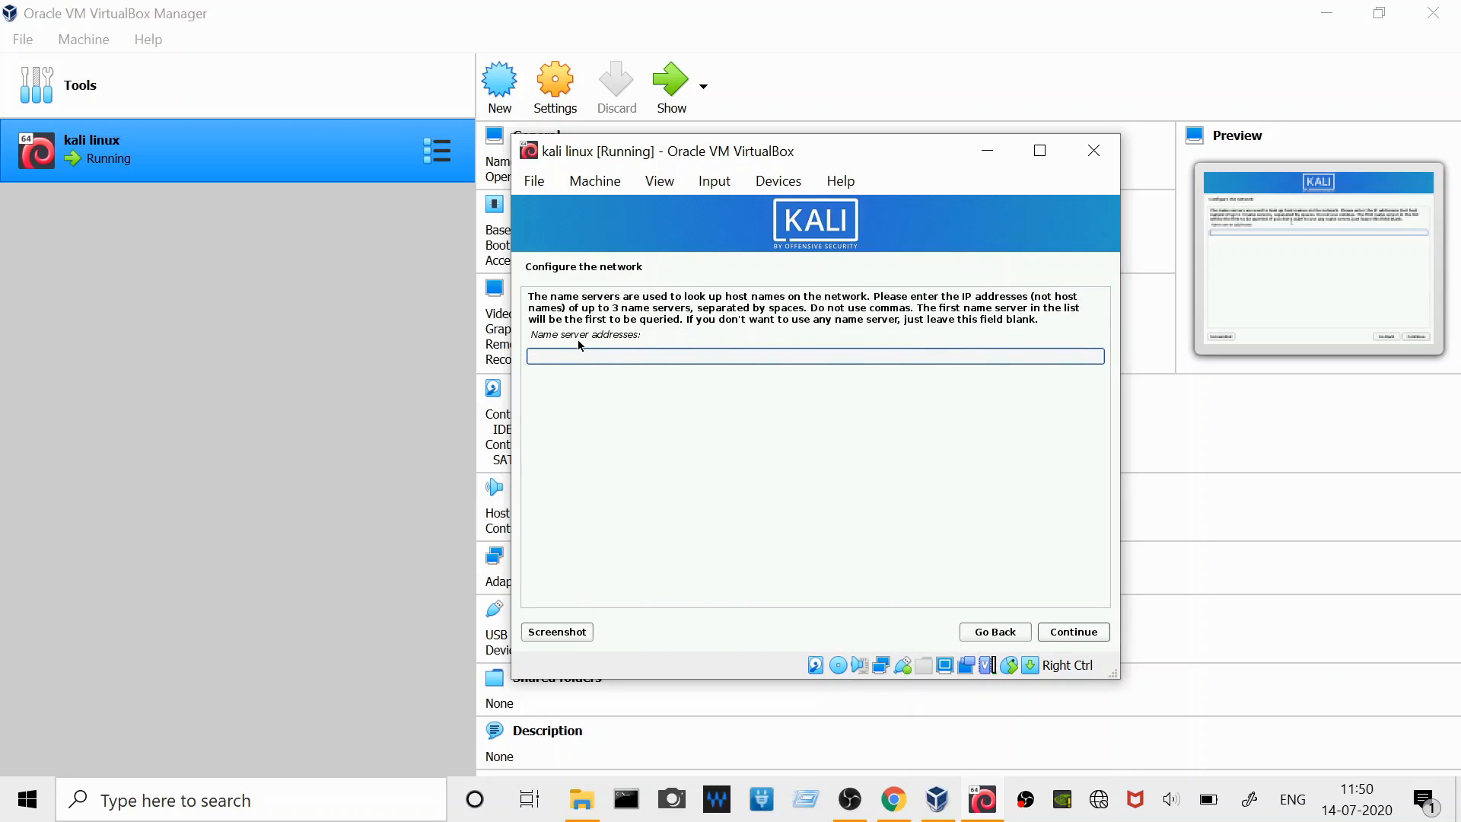
- Complete the network configuration with the hostname kali, leaving the name server addresses and domain name blank
{"action": "left_click", "coordinate": [1095, 634]}
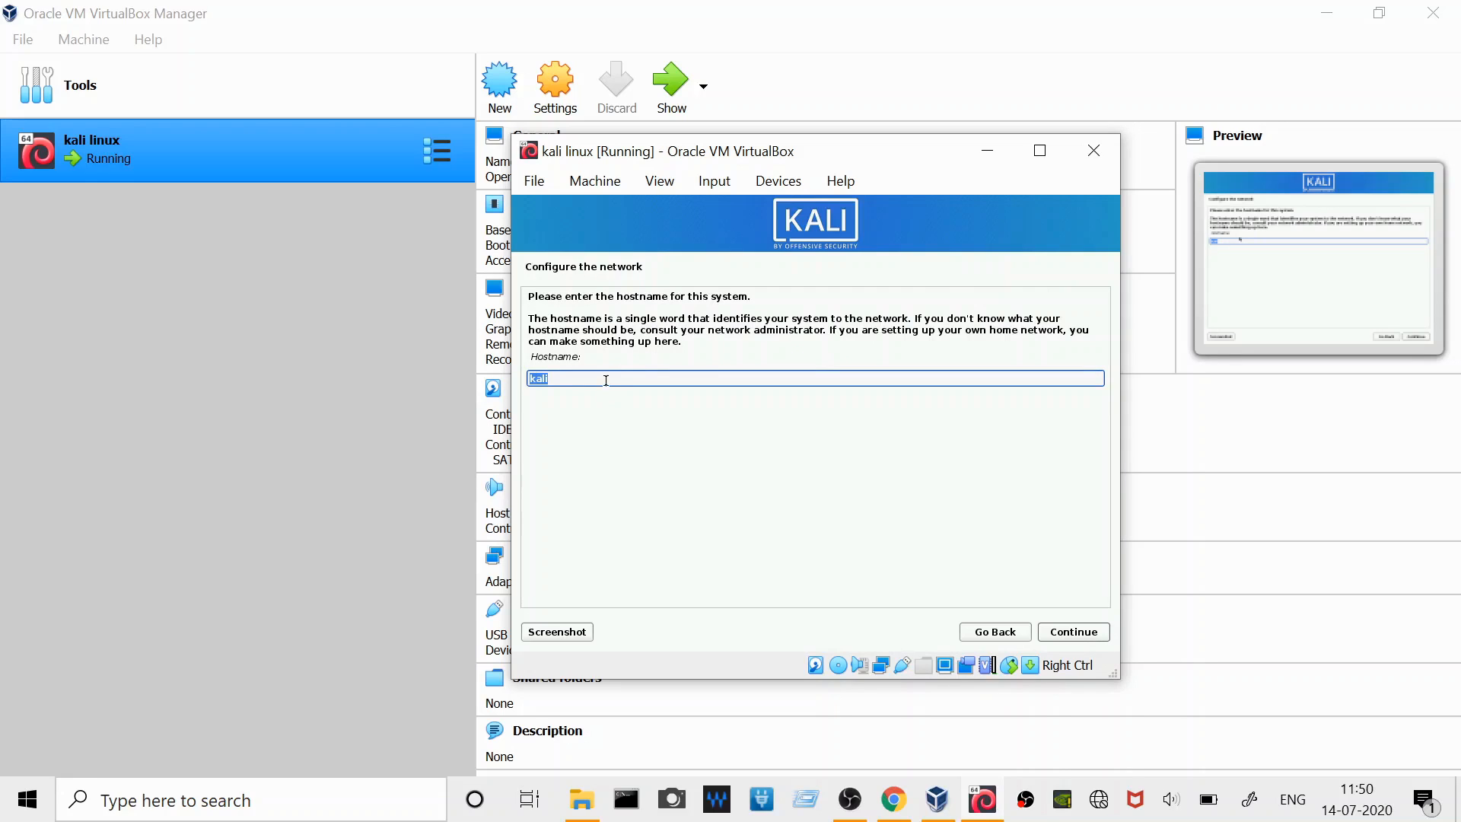
{"action": "left_click", "coordinate": [1074, 634]}
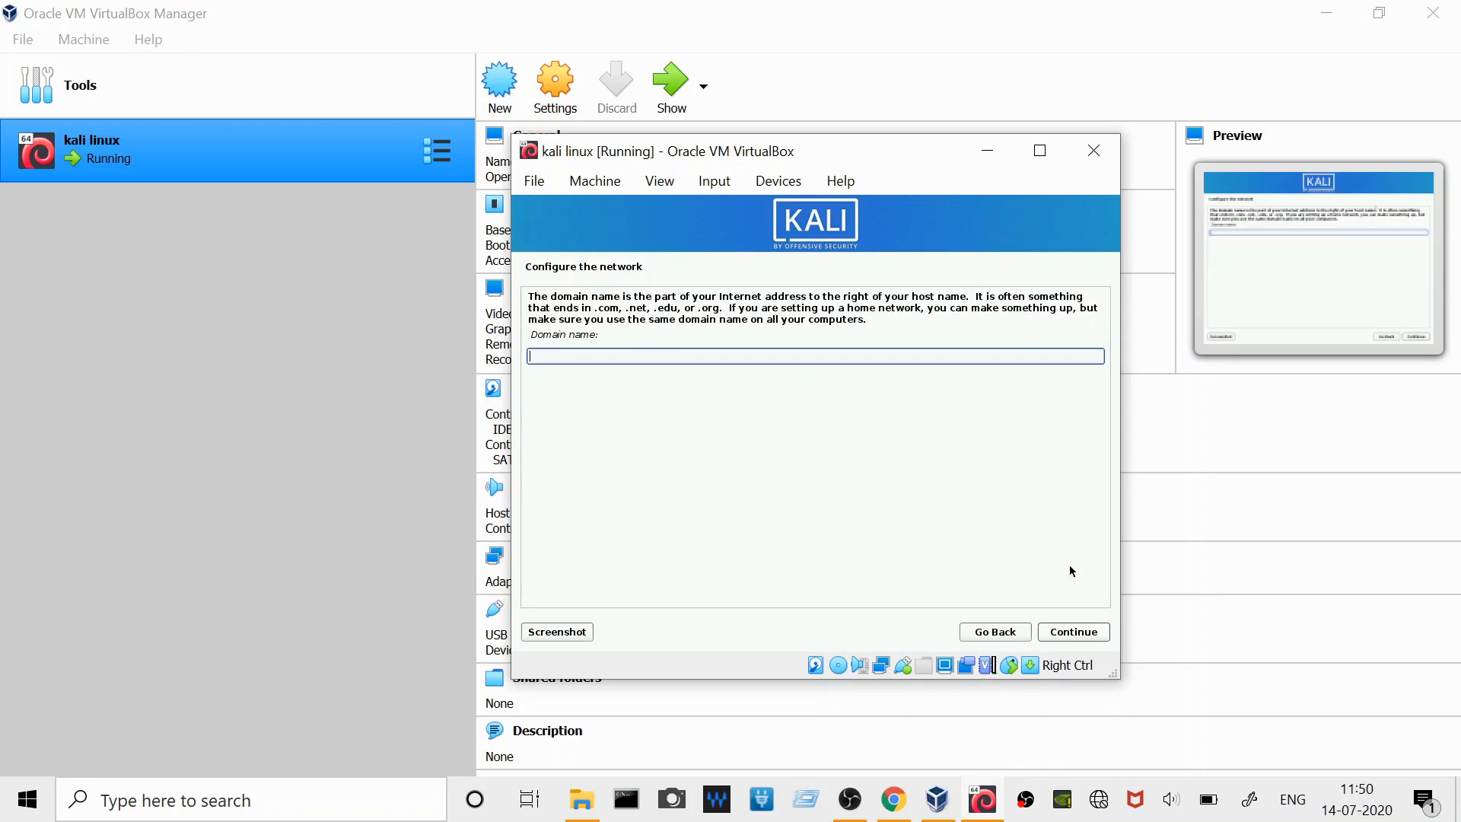
{"action": "left_click", "coordinate": [1073, 633]}
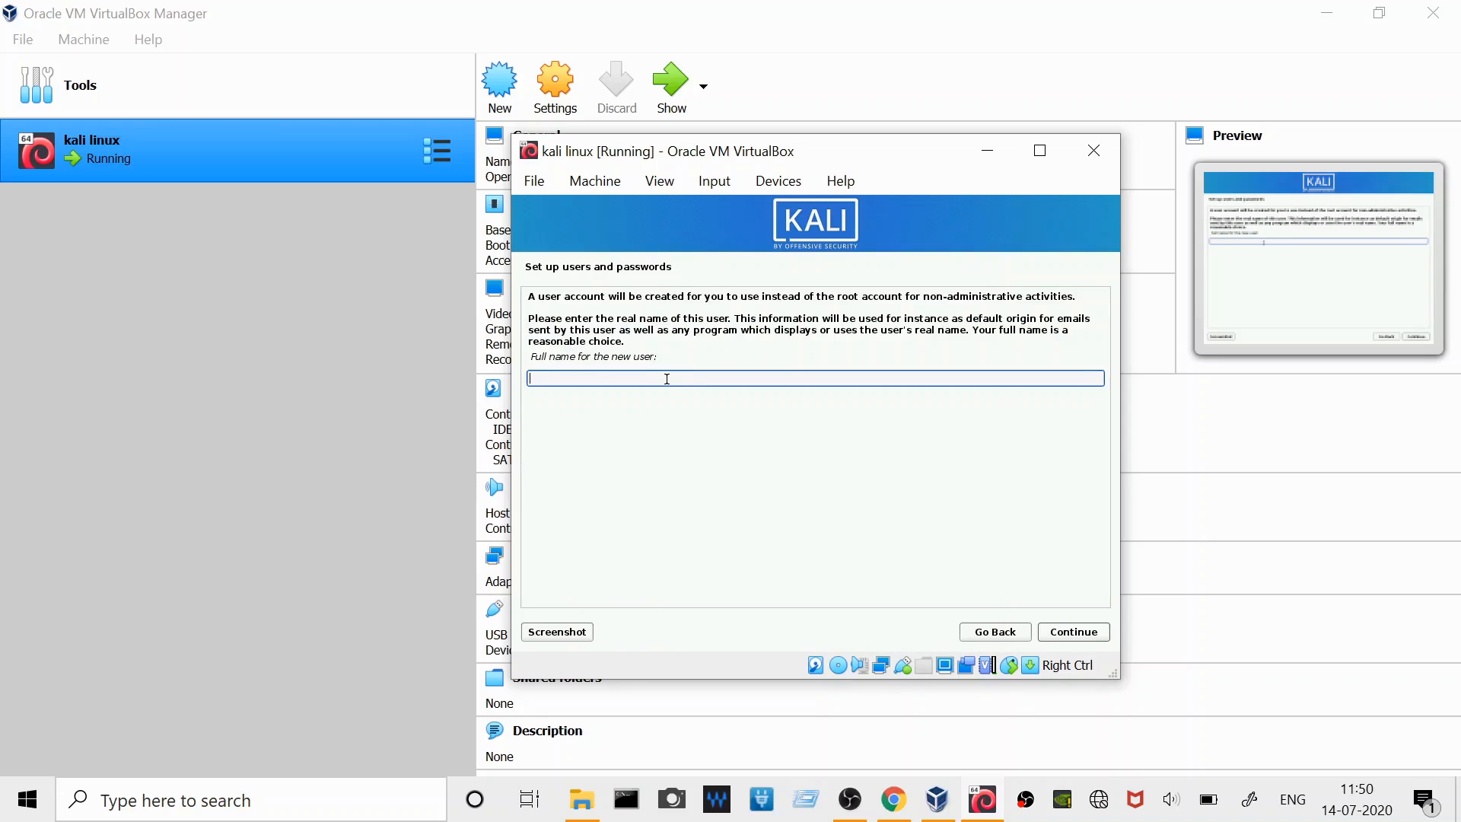
- Enter the new user's full name and accept the suggested account username
{"action": "type", "text": "shjay"}
{"action": "left_click", "coordinate": [1060, 631]}
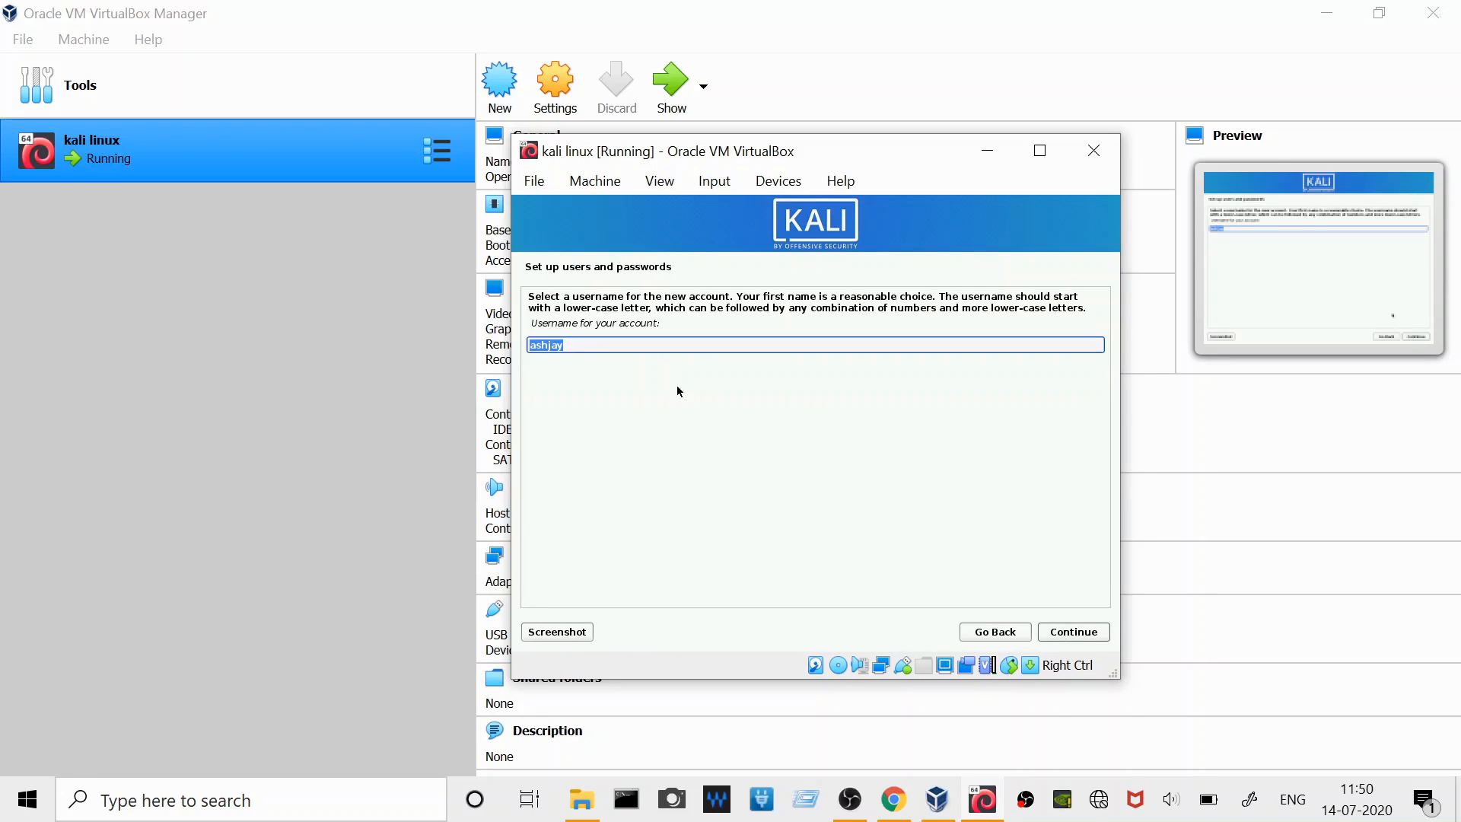
{"action": "left_click", "coordinate": [1081, 636]}
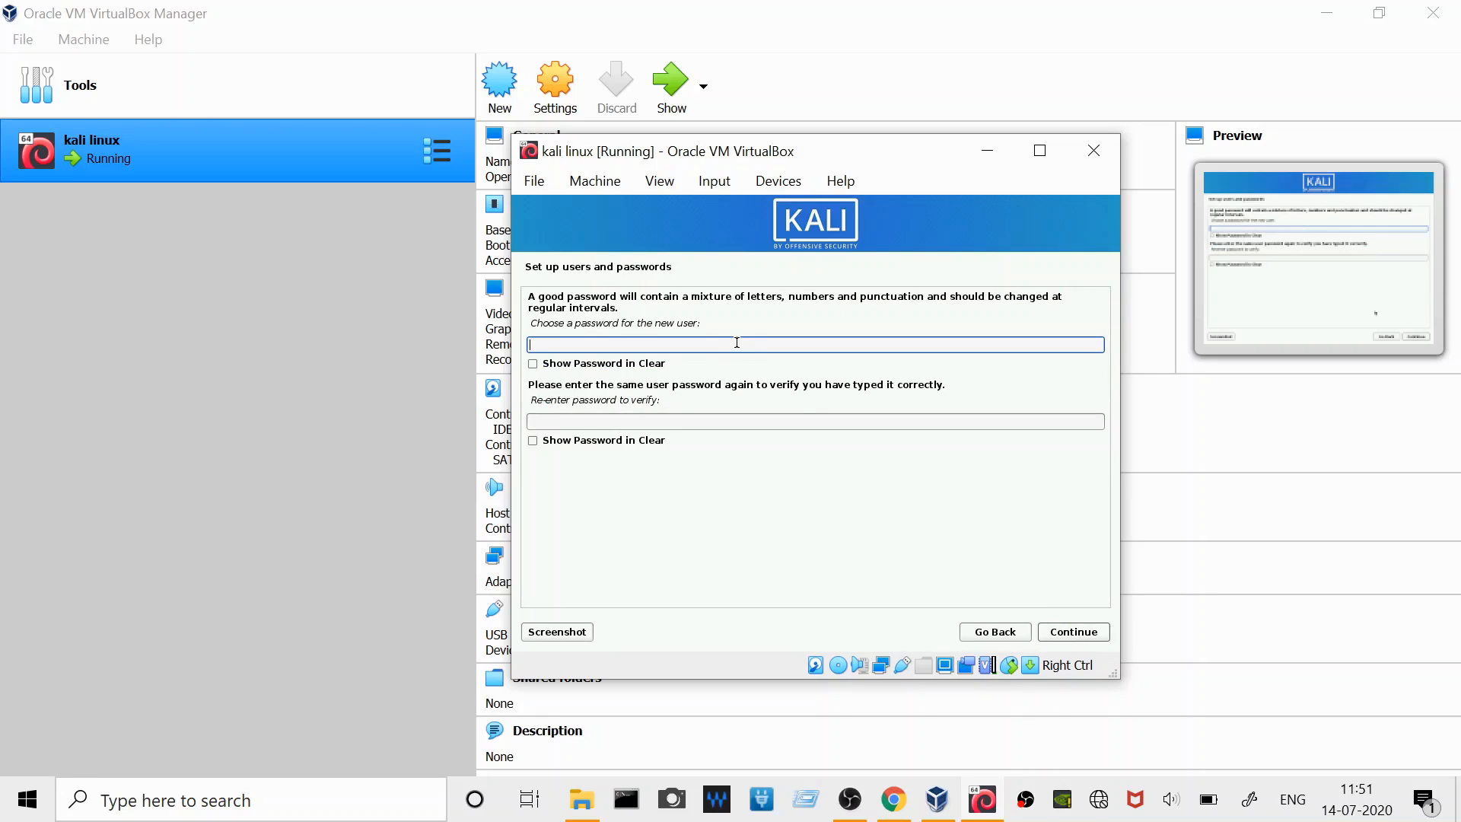
- Enter the new user's account password, repeat it for verification, and proceed with the installation
{"action": "type", "text": "••••••••"}
{"action": "left_click", "coordinate": [717, 422]}
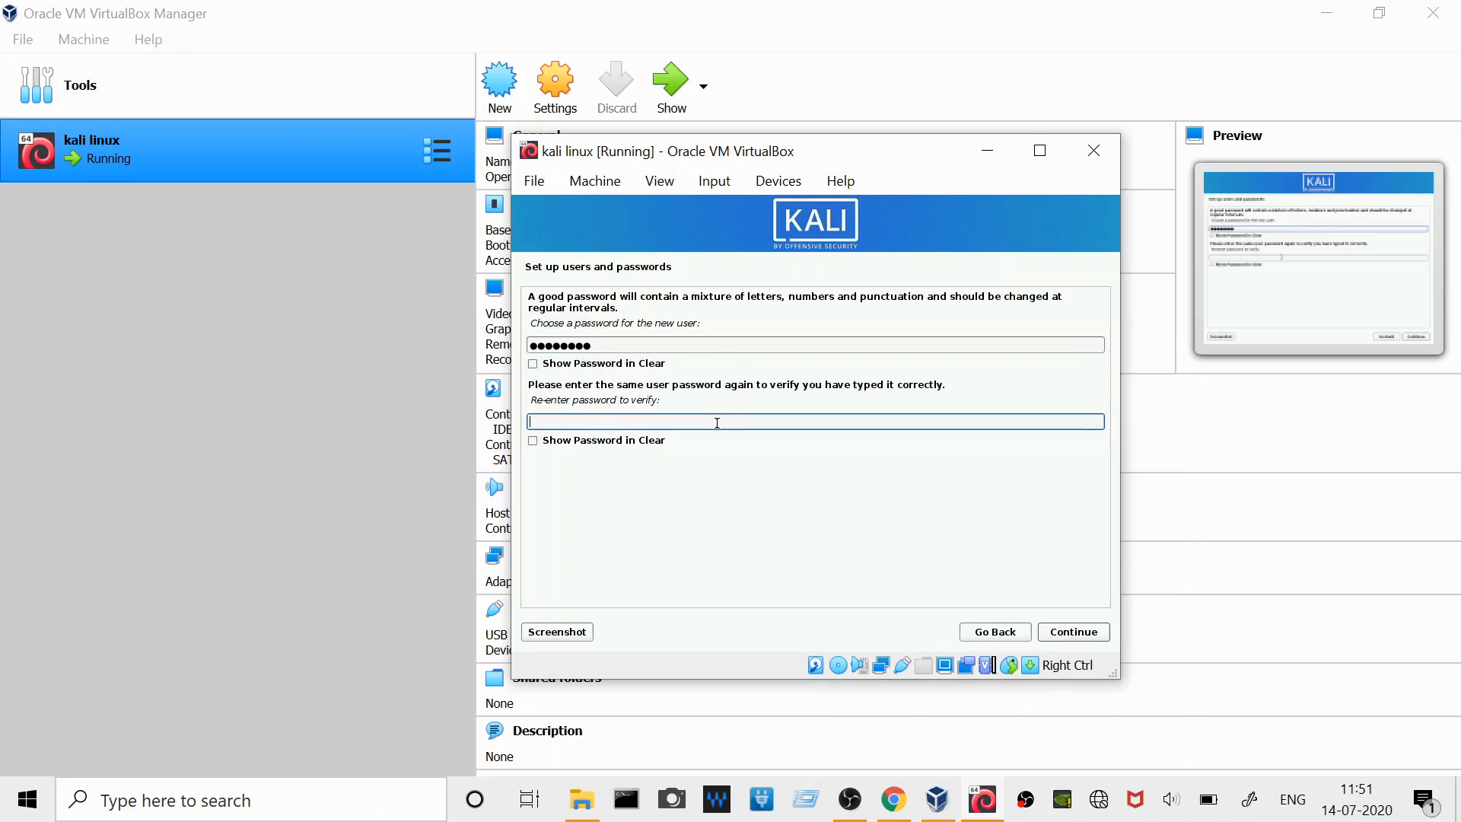
{"action": "type", "text": "••••••••"}
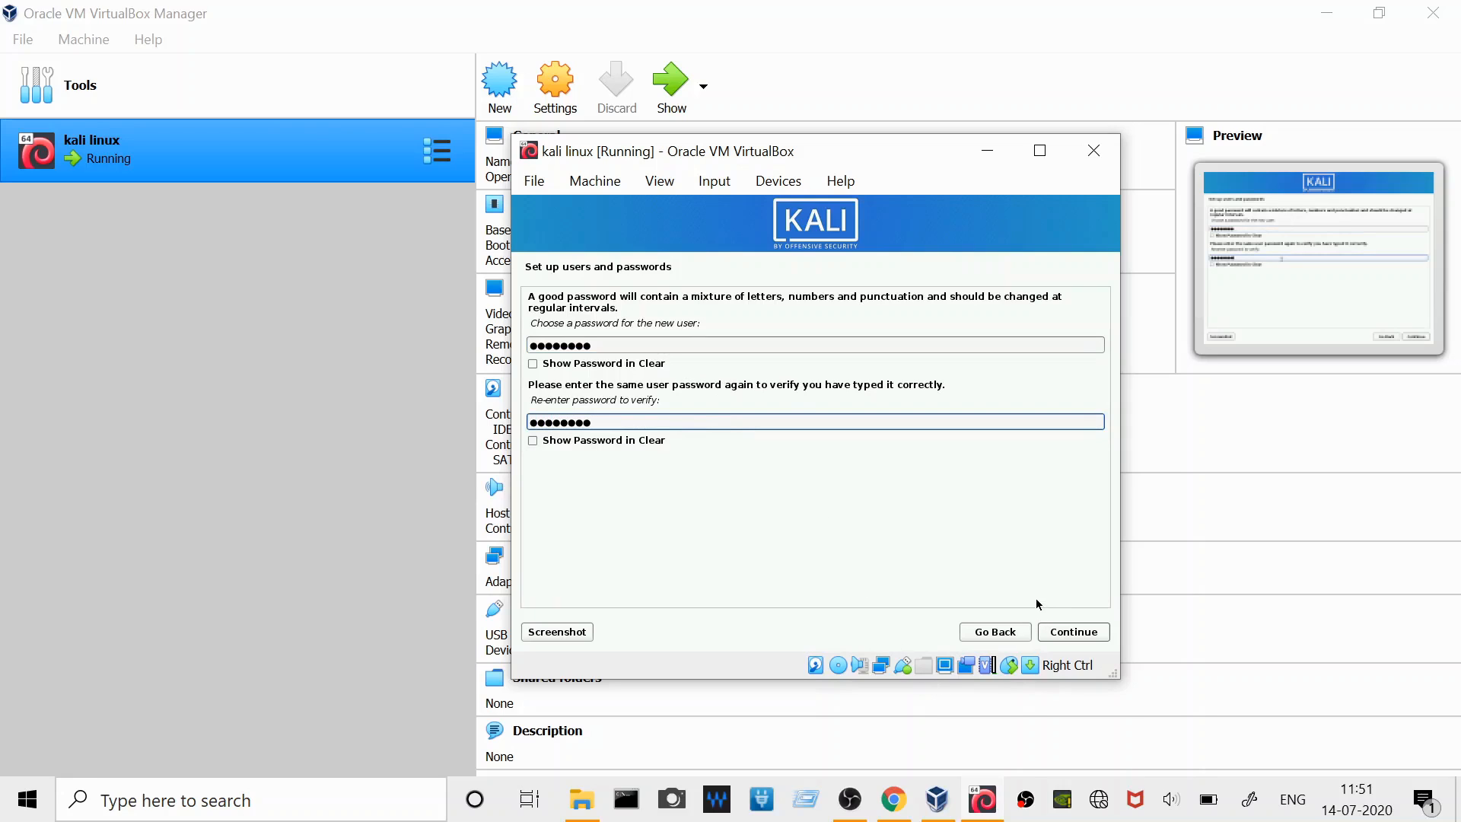
{"action": "left_click", "coordinate": [1060, 633]}
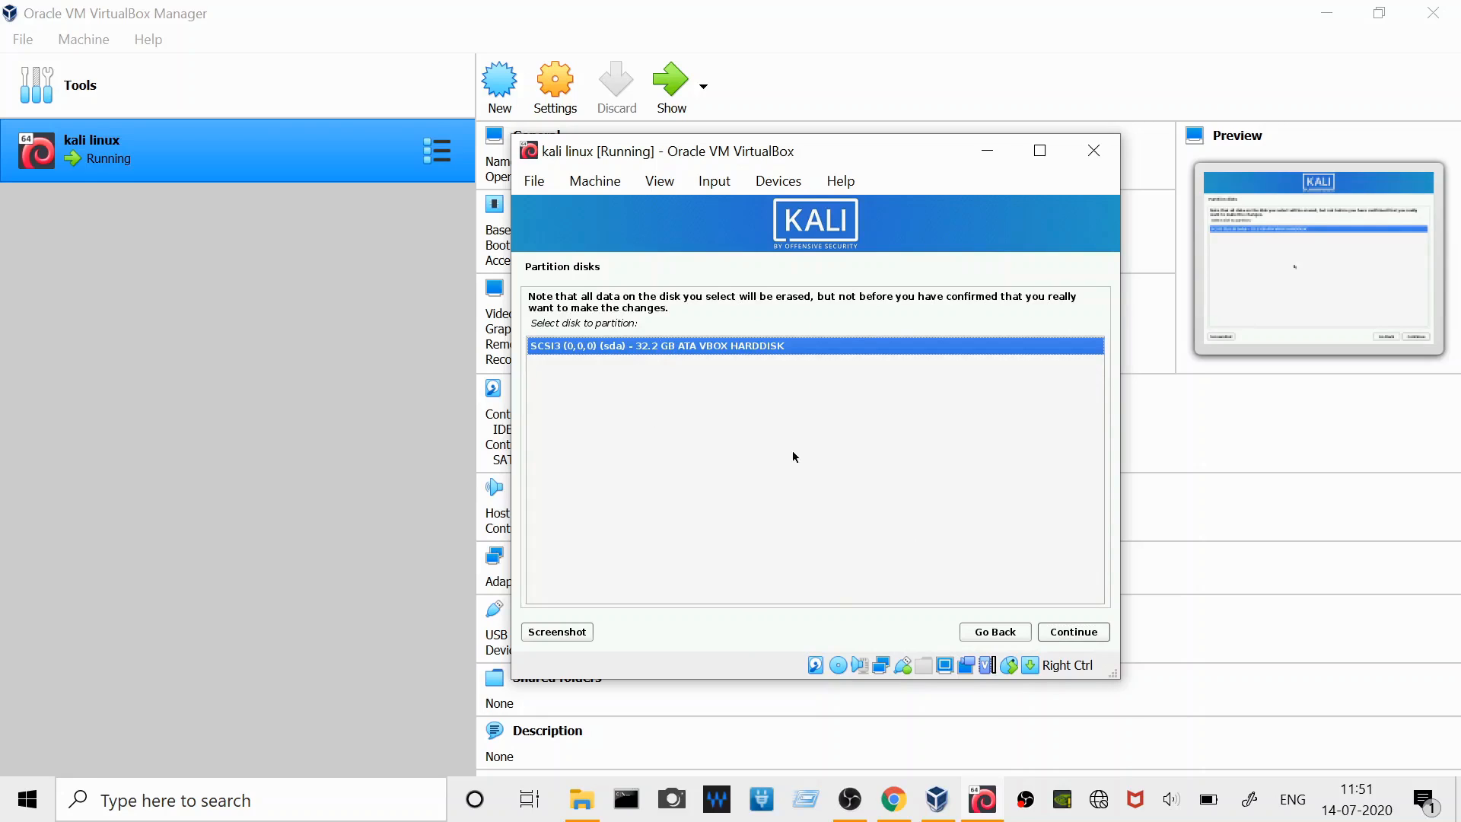
- Partition the 32.2 GB SCSI3 (sda) disk with all files in one partition and write the changes to disk
{"action": "left_click", "coordinate": [1063, 631]}
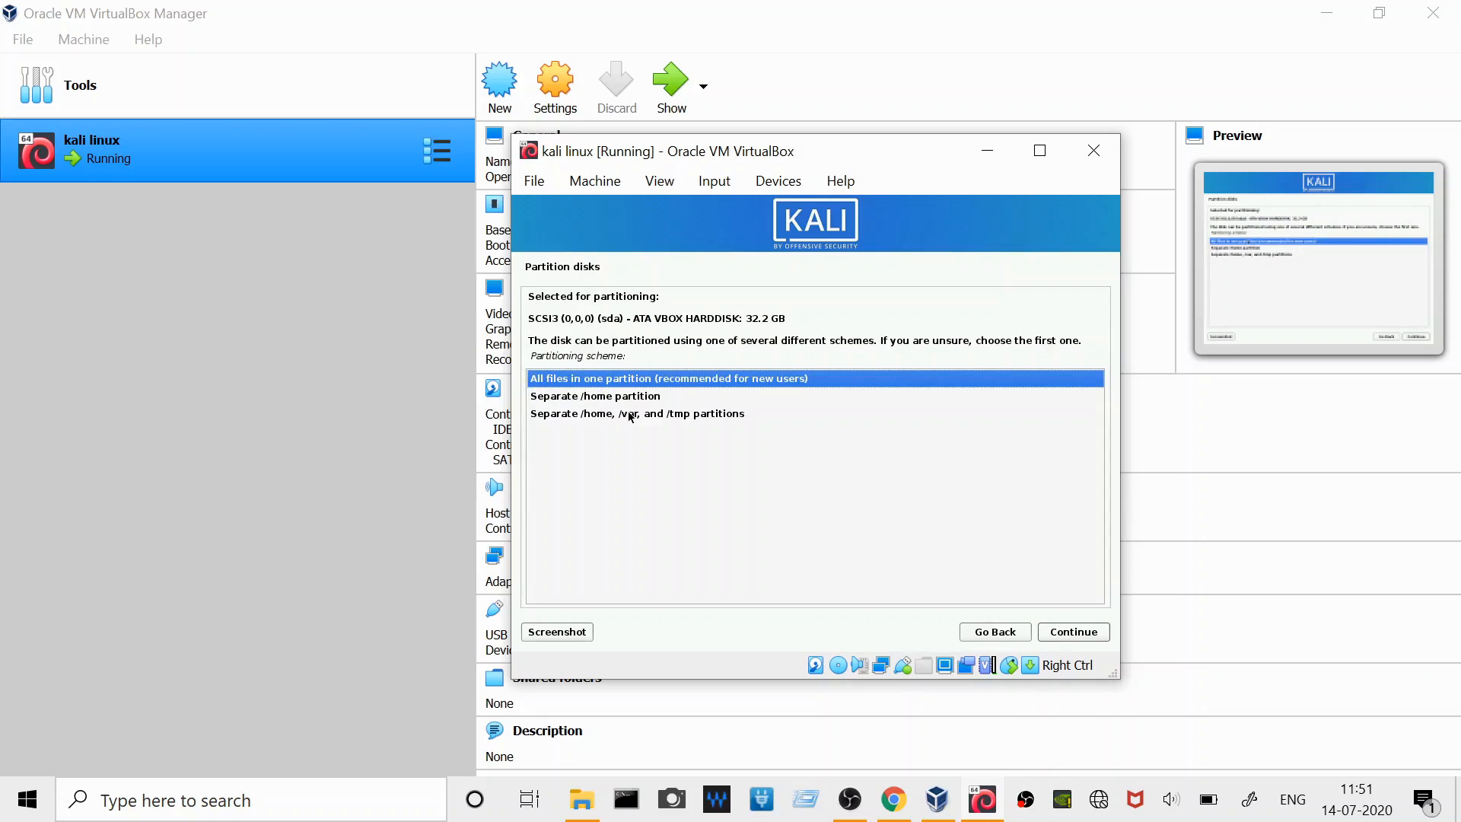
{"action": "left_click", "coordinate": [1064, 635]}
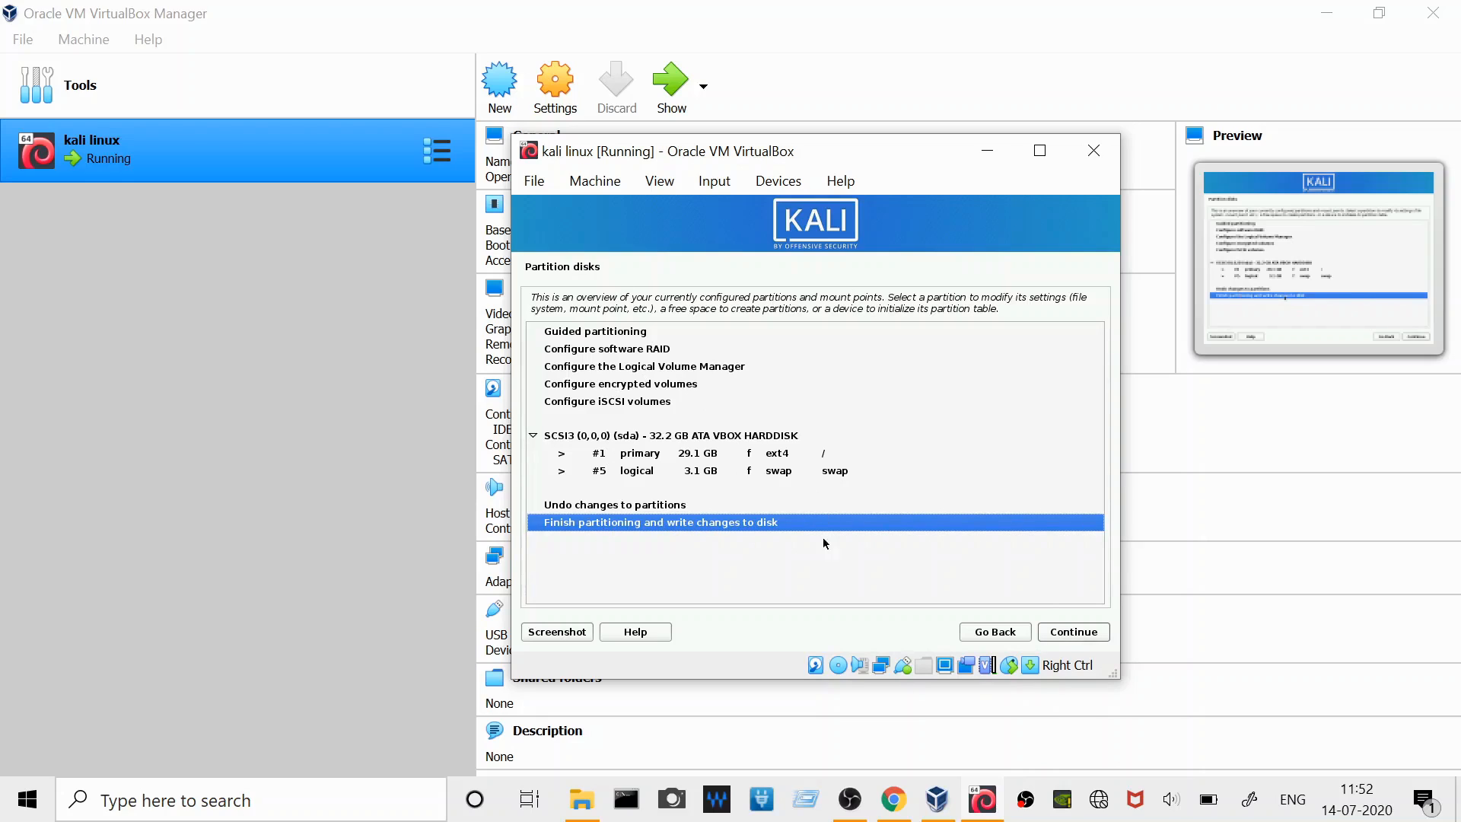
{"action": "left_click", "coordinate": [1057, 635]}
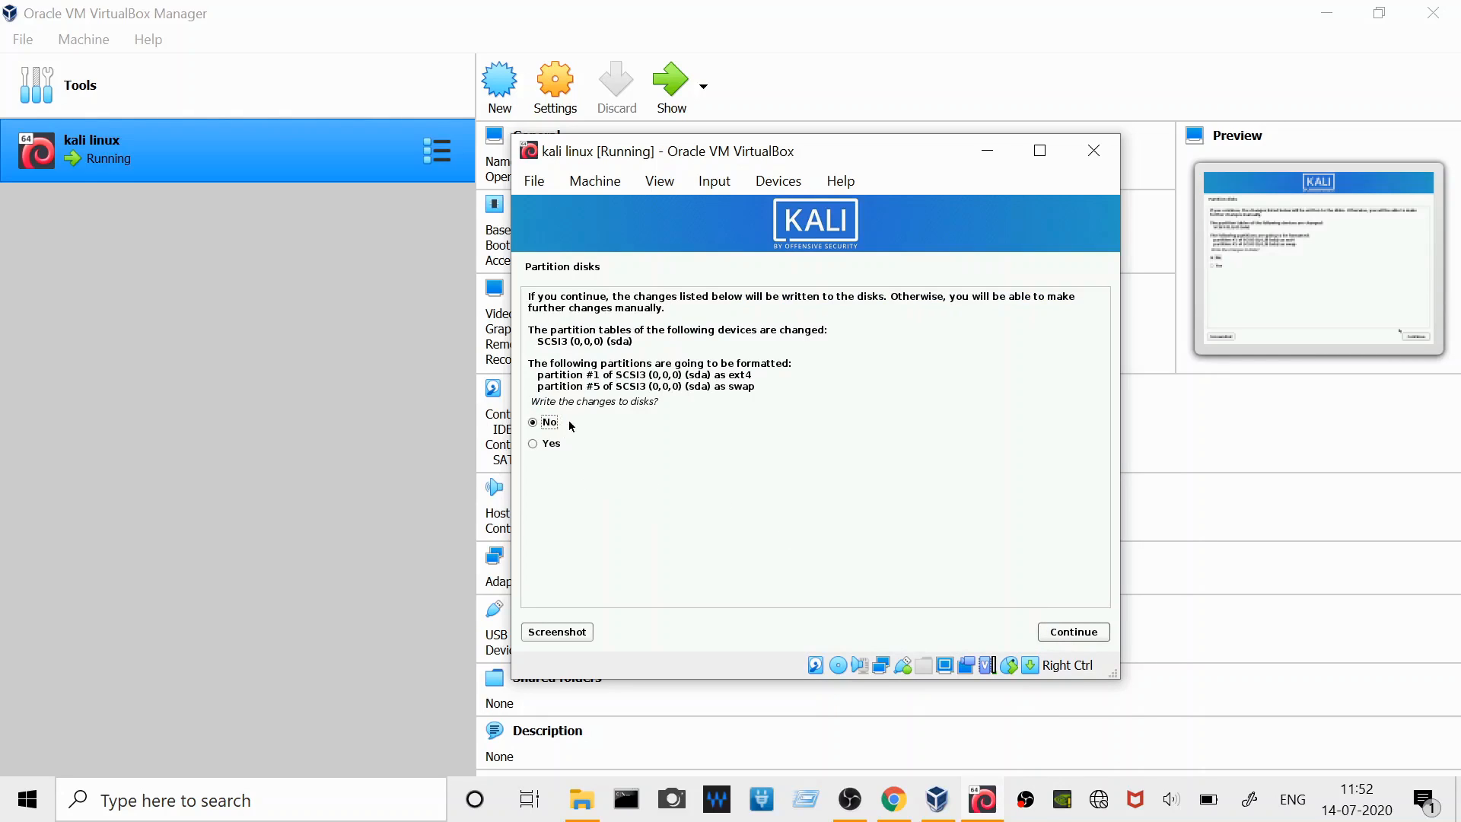
{"action": "left_click", "coordinate": [536, 449]}
{"action": "left_click", "coordinate": [1071, 634]}
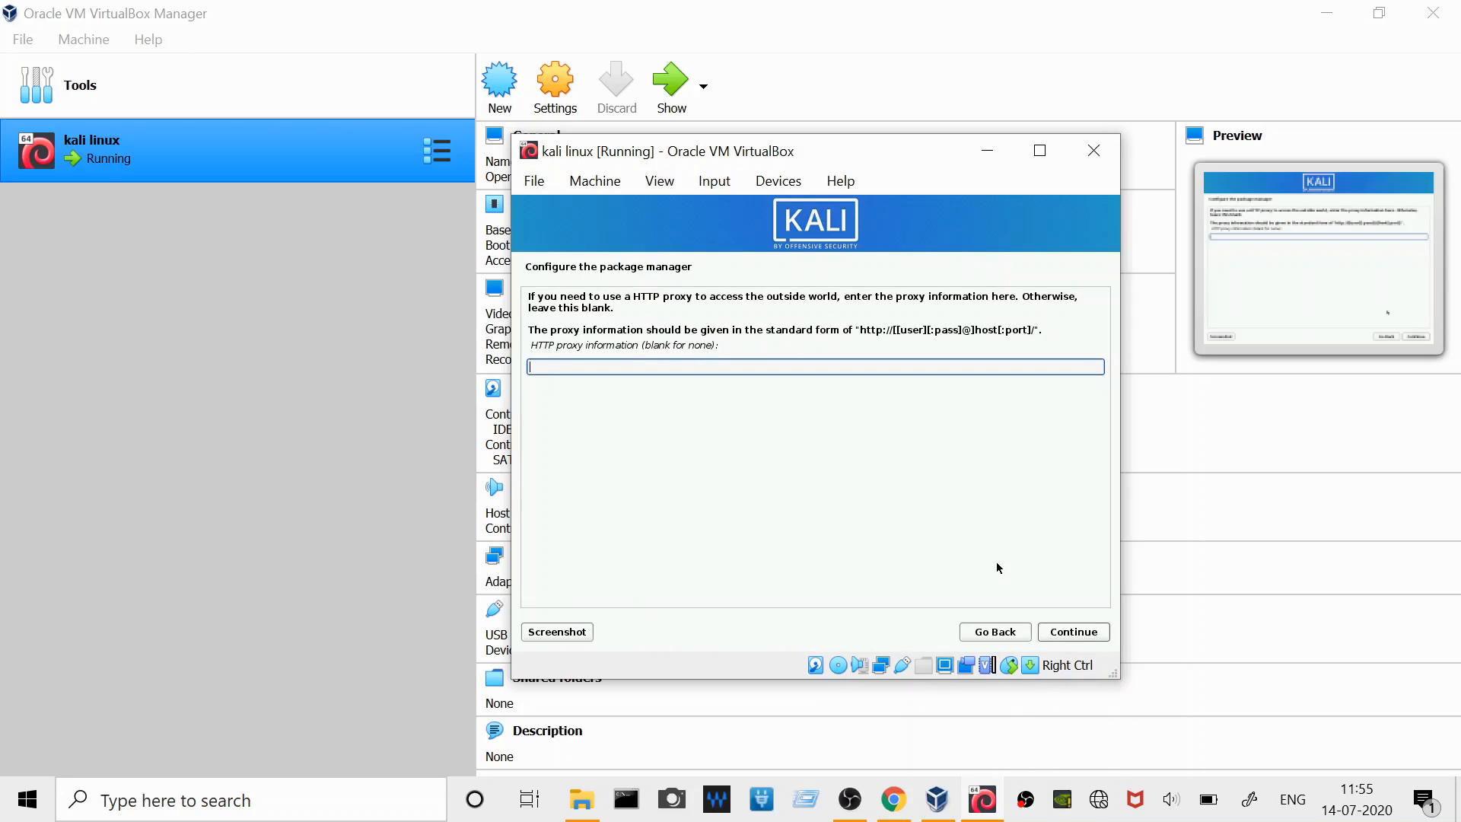
- Configure the package manager with the HTTP proxy left blank and continue without a network mirror
{"action": "left_click", "coordinate": [1074, 634]}
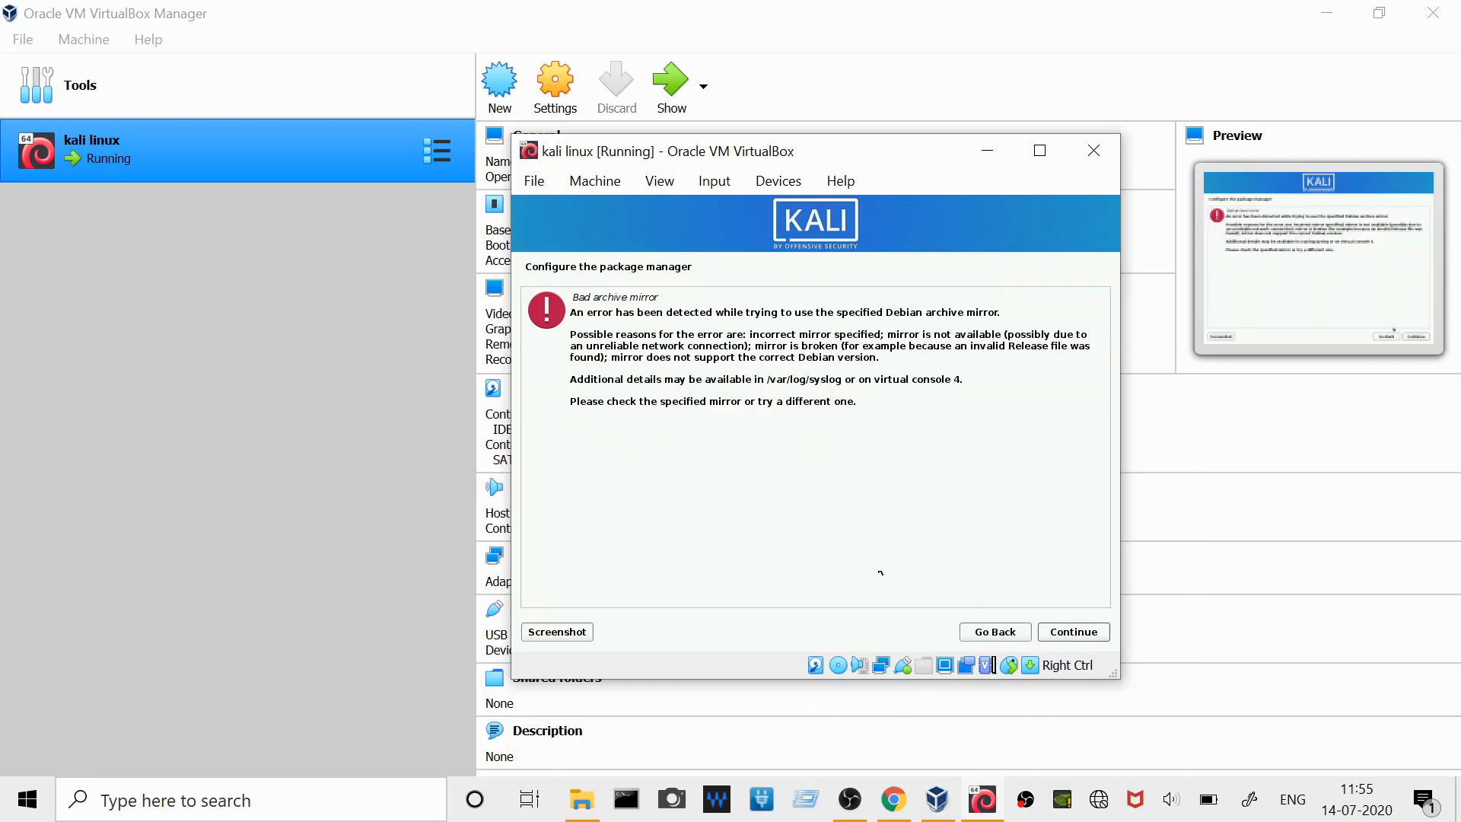
{"action": "left_click", "coordinate": [1083, 637]}
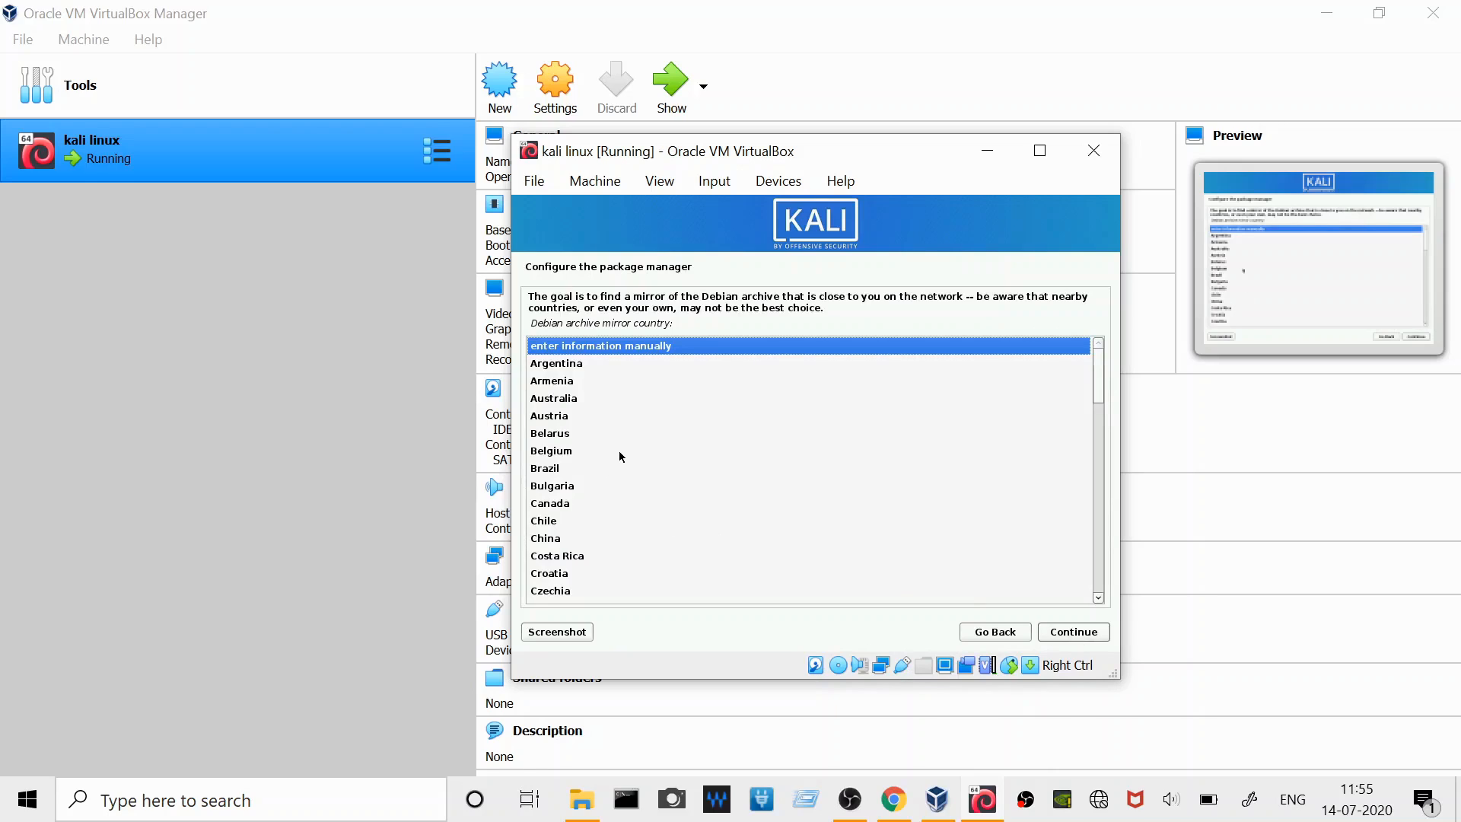
{"action": "left_click", "coordinate": [985, 637]}
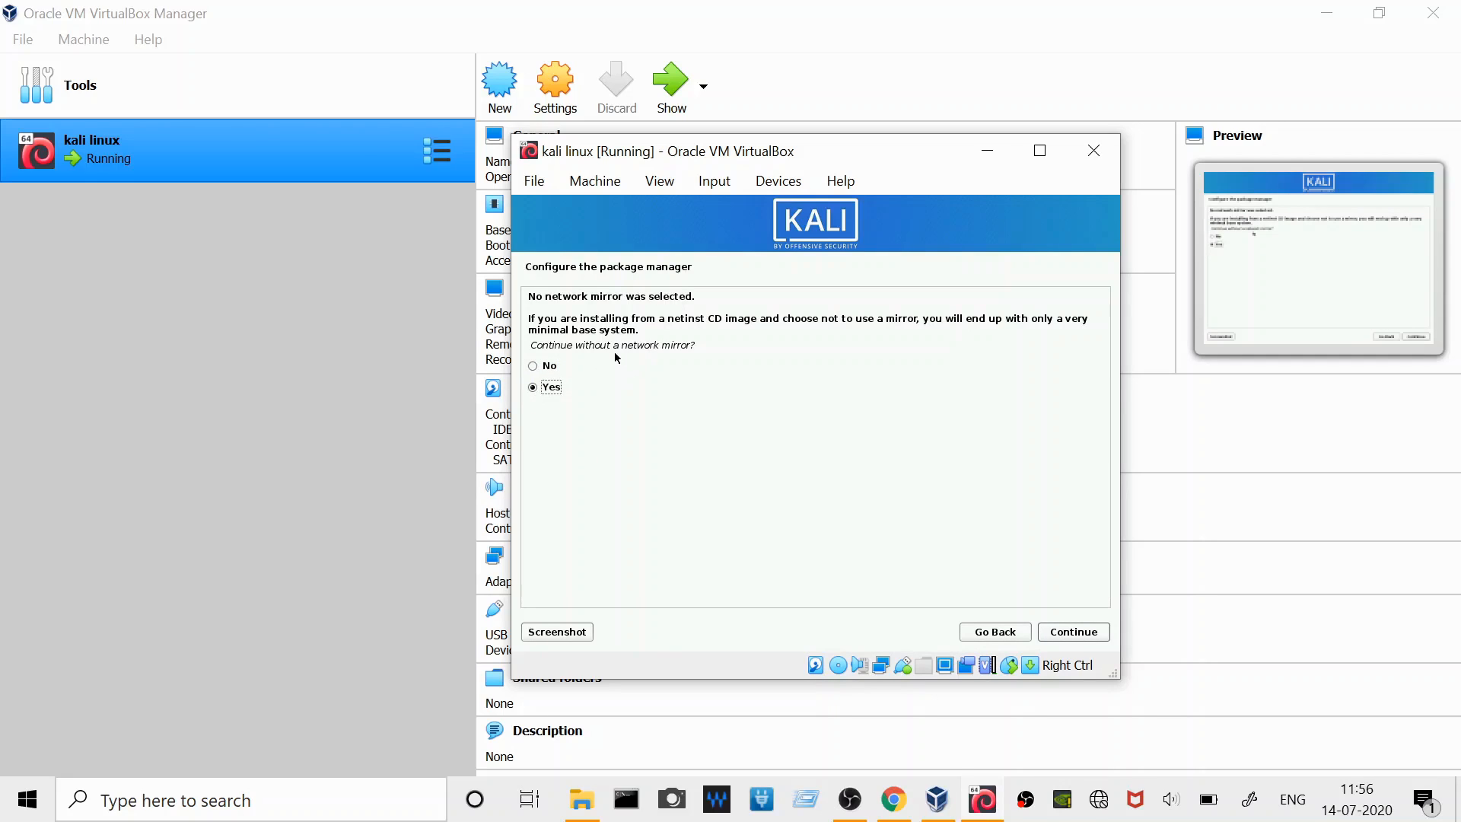
{"action": "left_click", "coordinate": [1065, 636]}
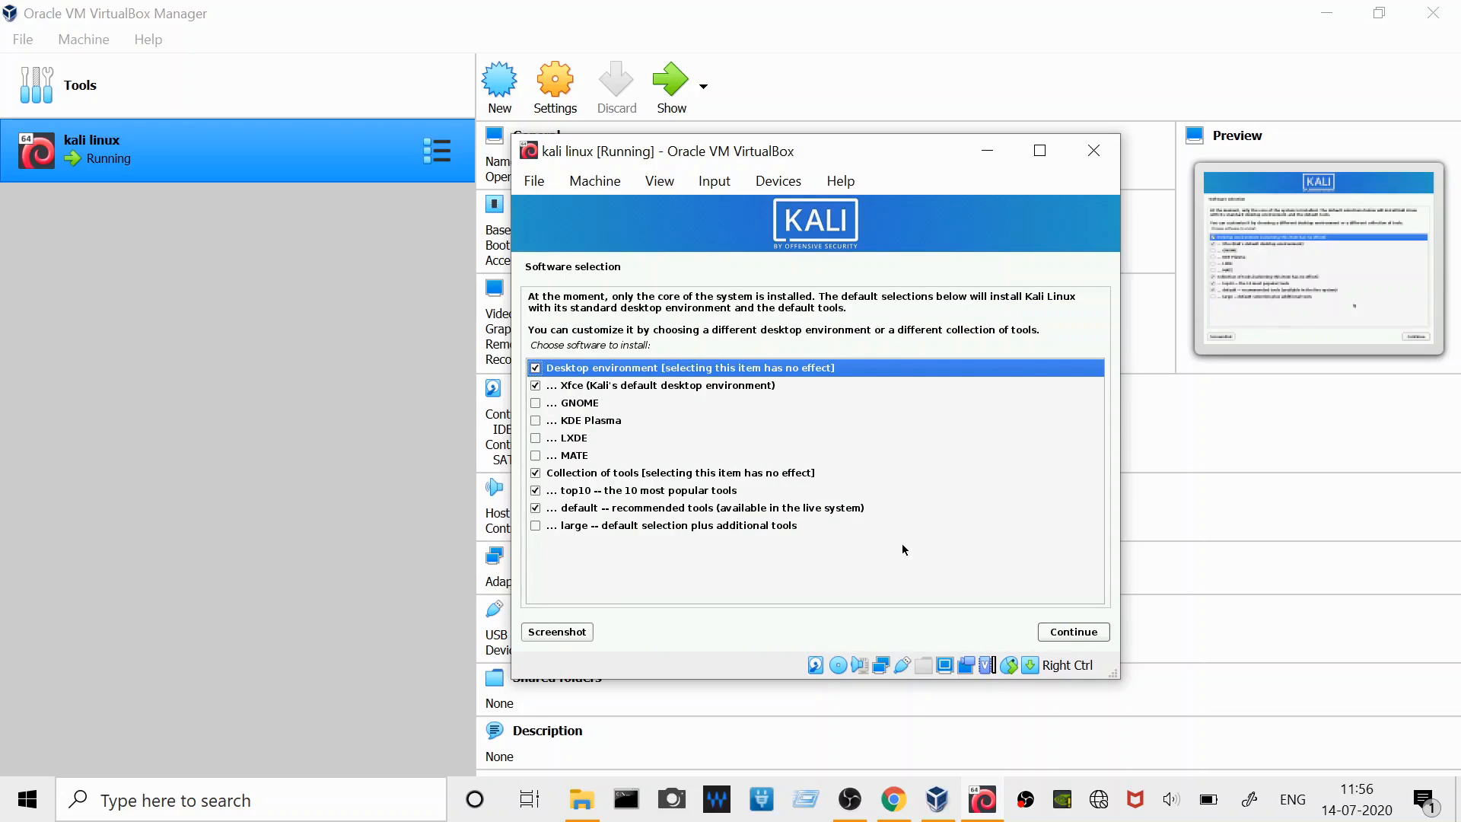
- Choose GNOME instead of Xfce as the desktop environment, keep the top10 and default tool collections, and install the software
{"action": "left_click", "coordinate": [536, 404]}
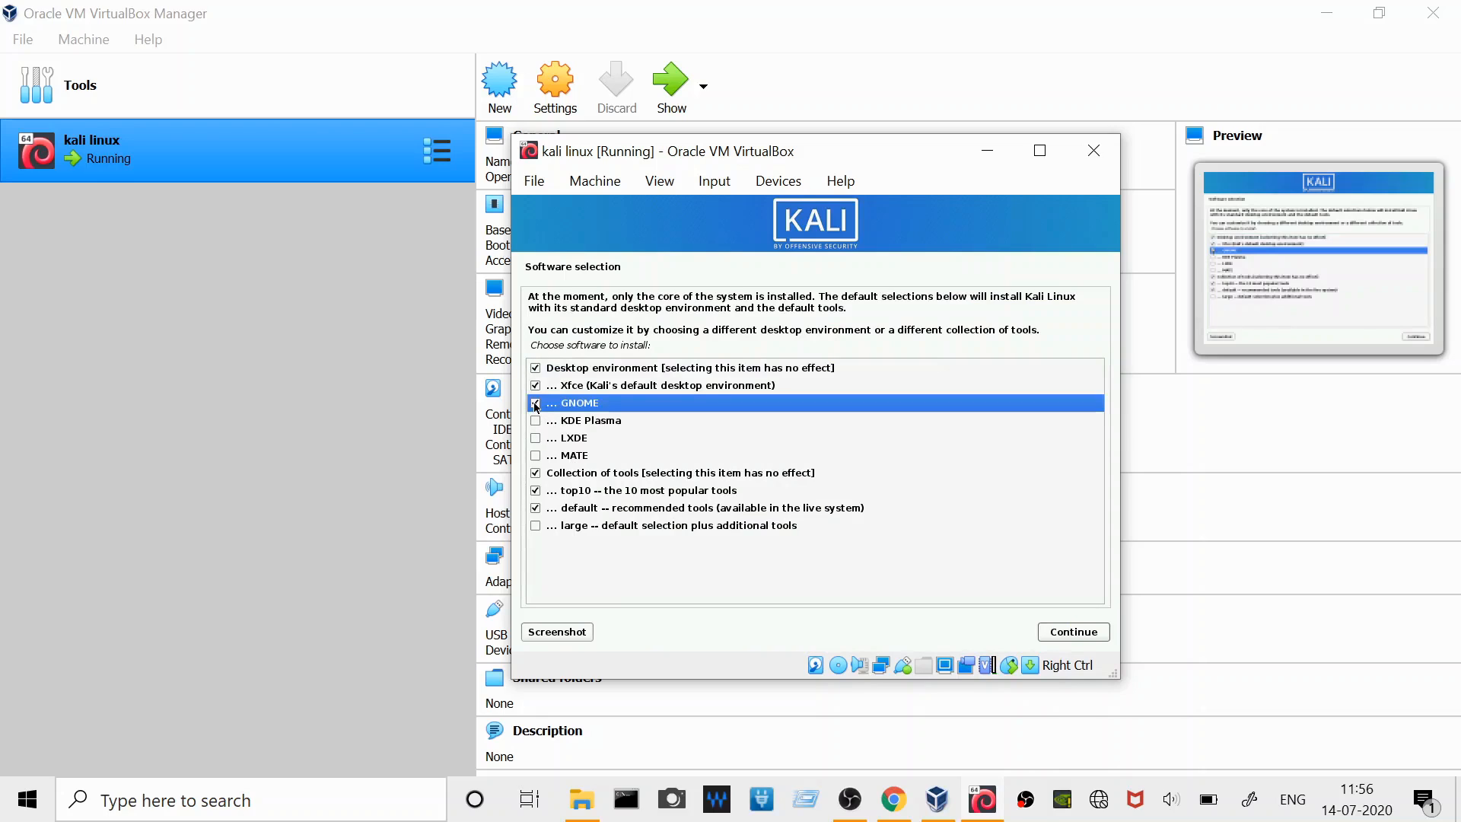
{"action": "left_click", "coordinate": [536, 386]}
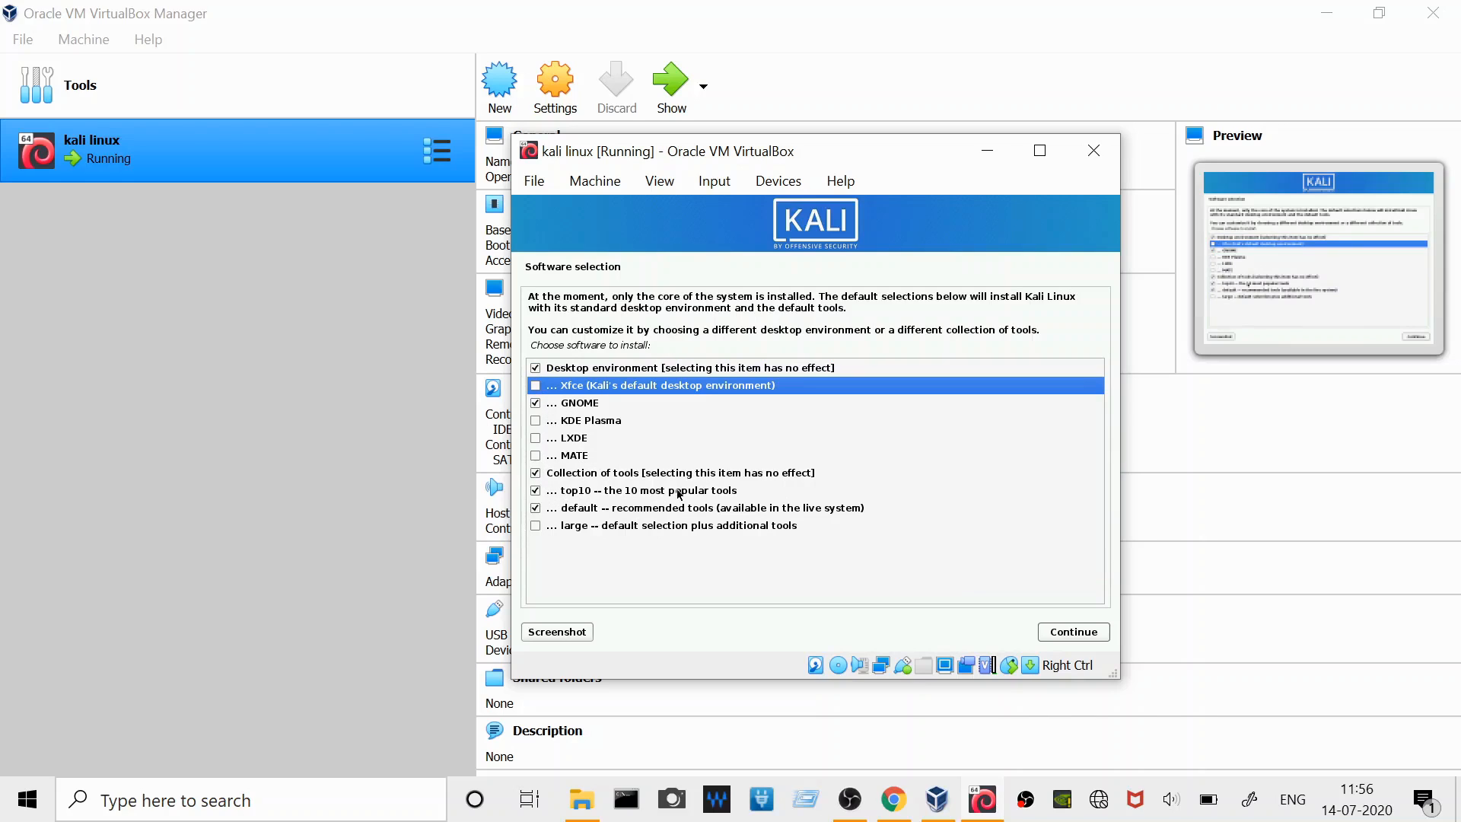
{"action": "left_click", "coordinate": [1052, 633]}
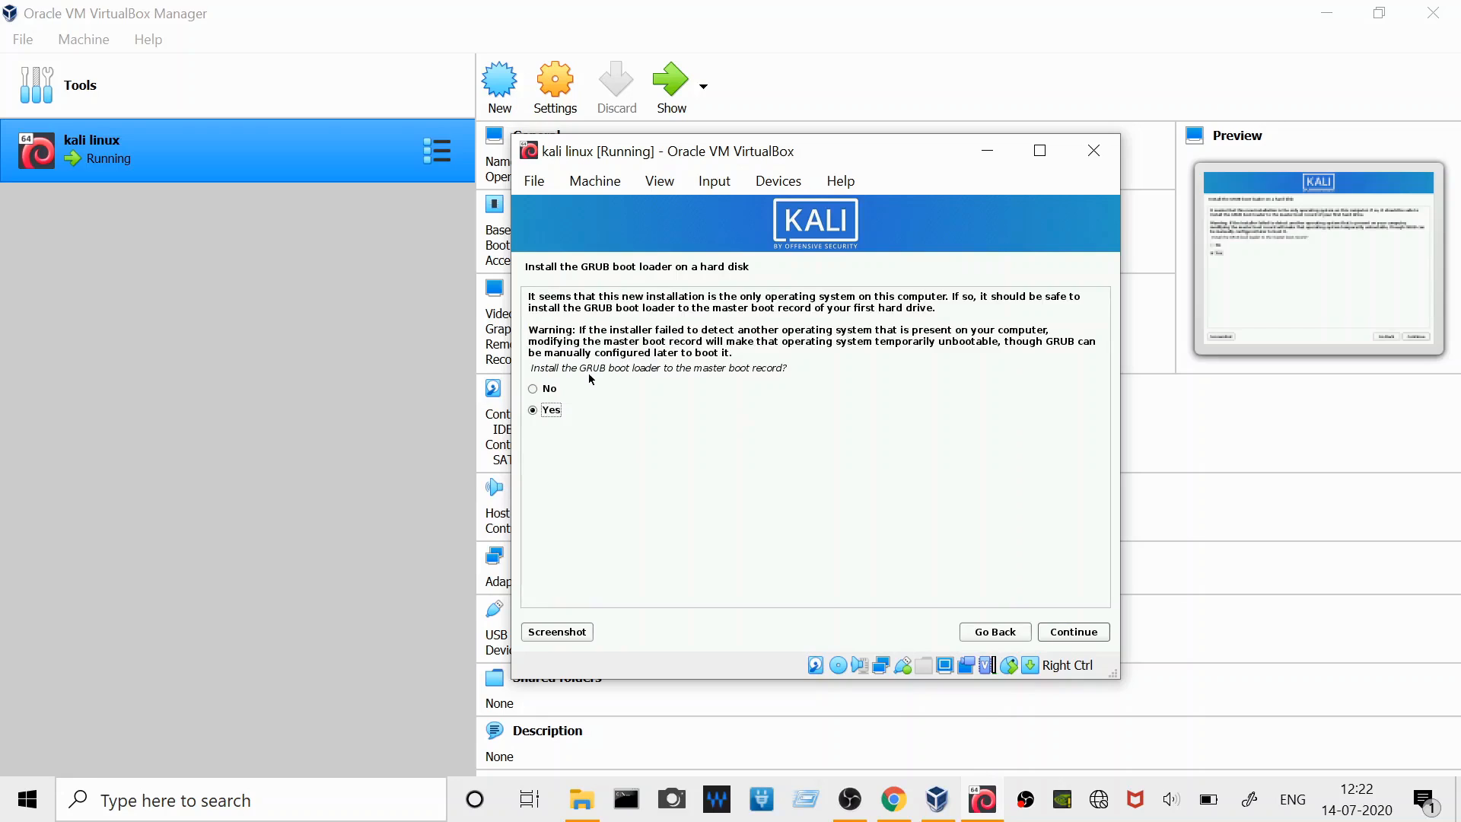
- Install the GRUB boot loader to the master boot record of /dev/sda and finish the installation by rebooting
{"action": "left_click", "coordinate": [1078, 636]}
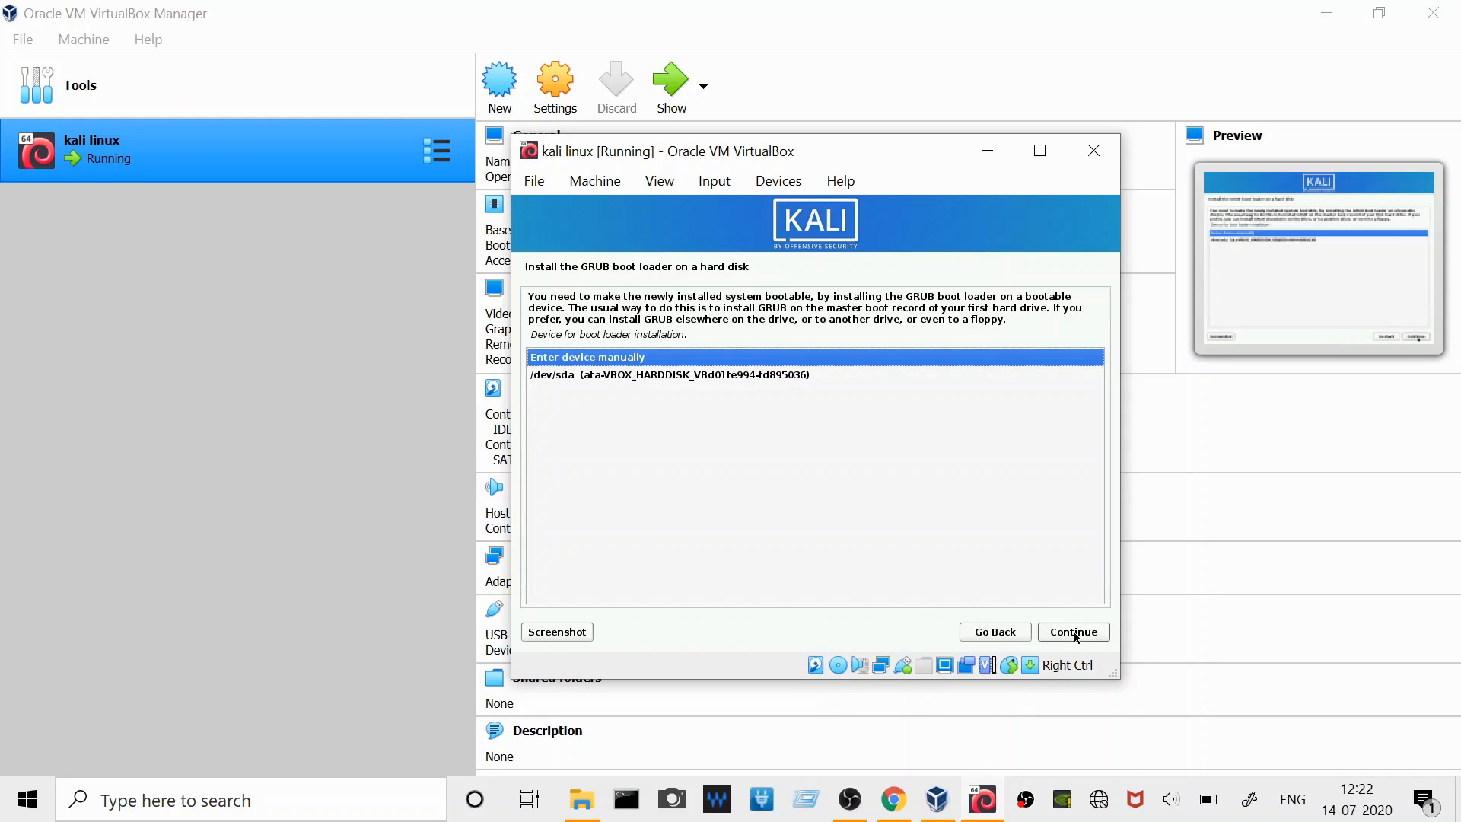
{"action": "left_click", "coordinate": [759, 377]}
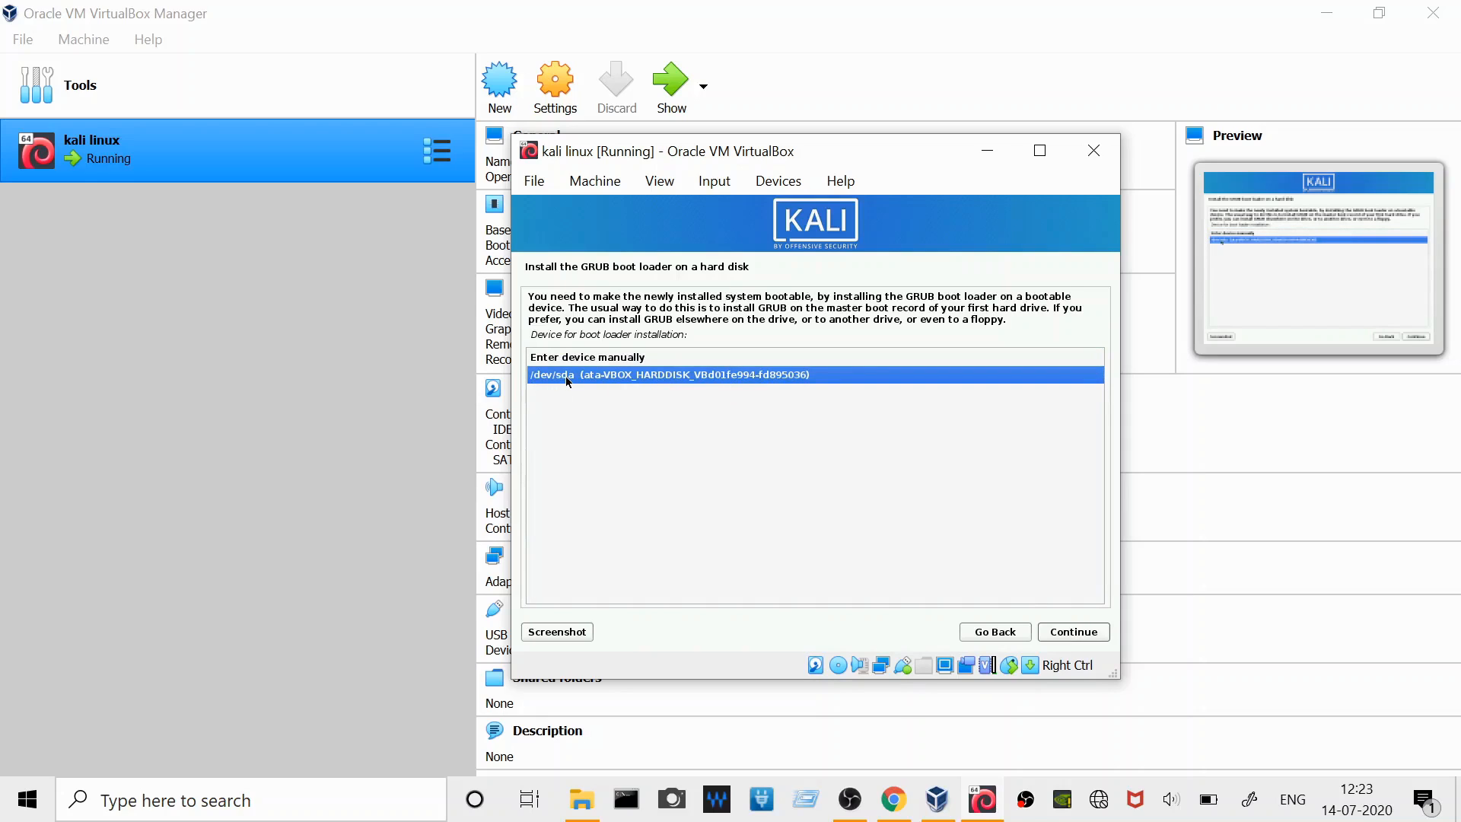
{"action": "left_click", "coordinate": [1069, 633]}
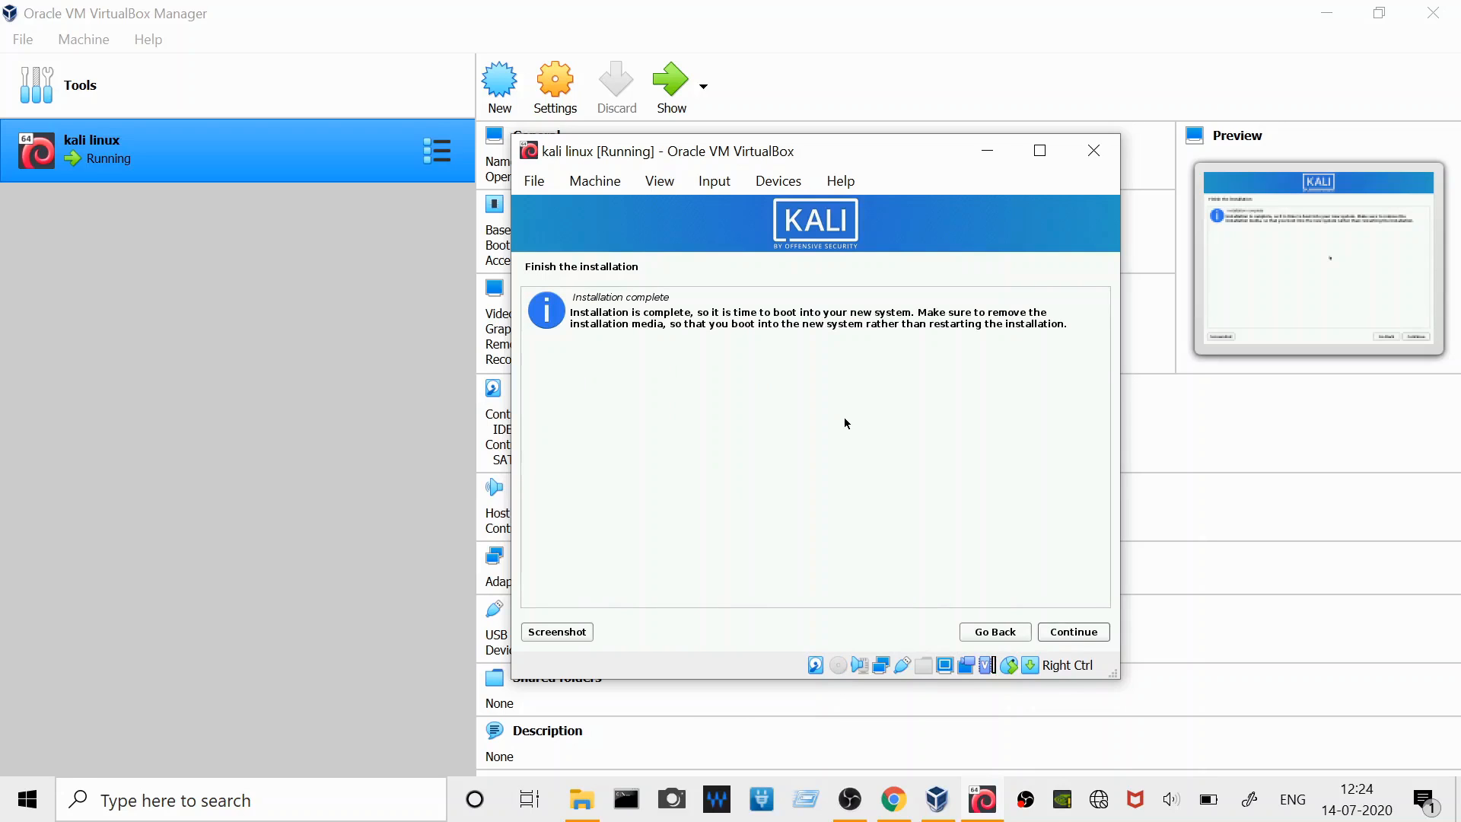
{"action": "left_click", "coordinate": [1084, 638]}
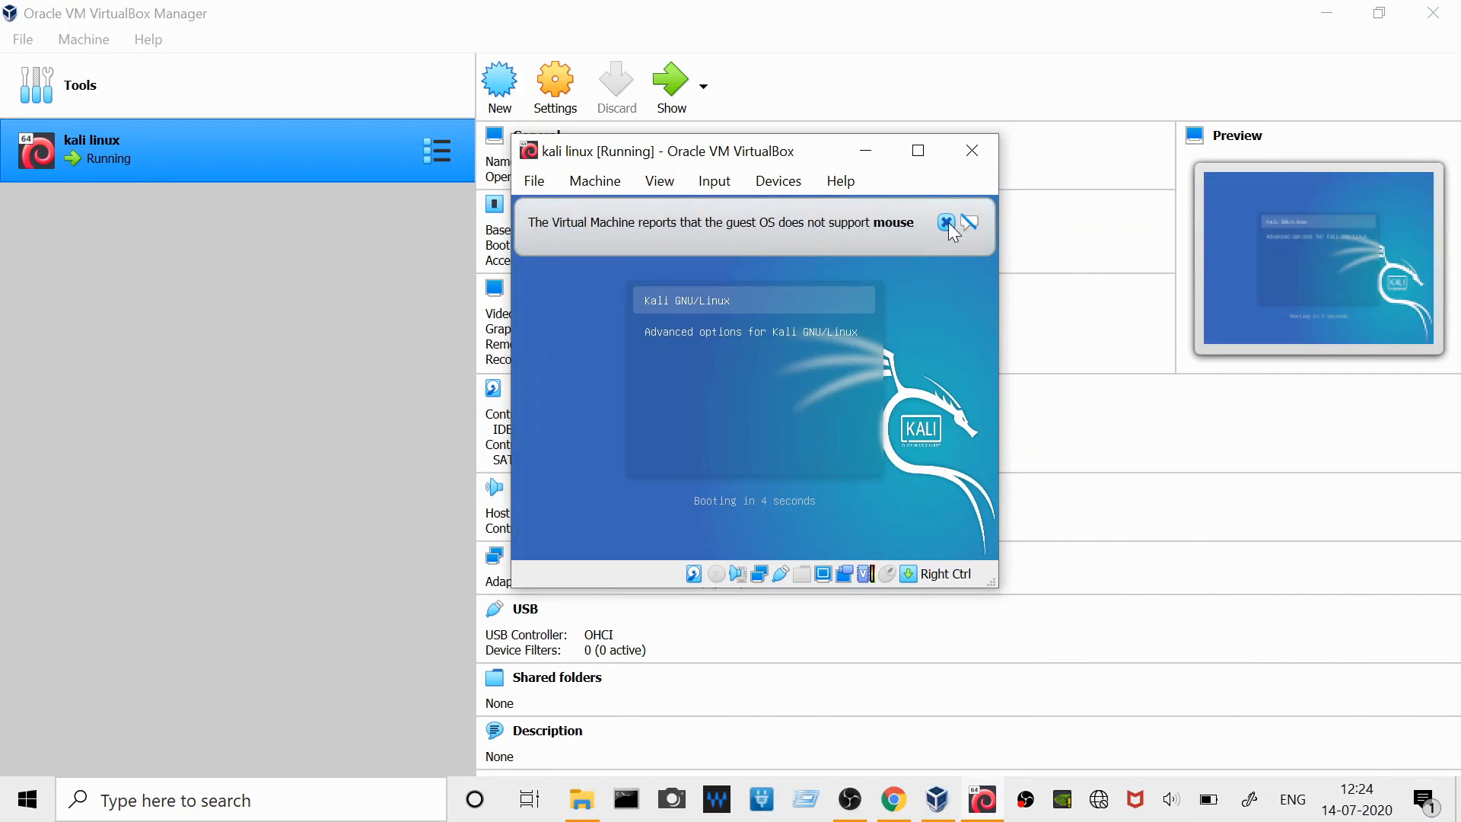
- Dismiss the mouse pointer integration notices during boot and log in to the new user account with its password
{"action": "left_click", "coordinate": [949, 225]}
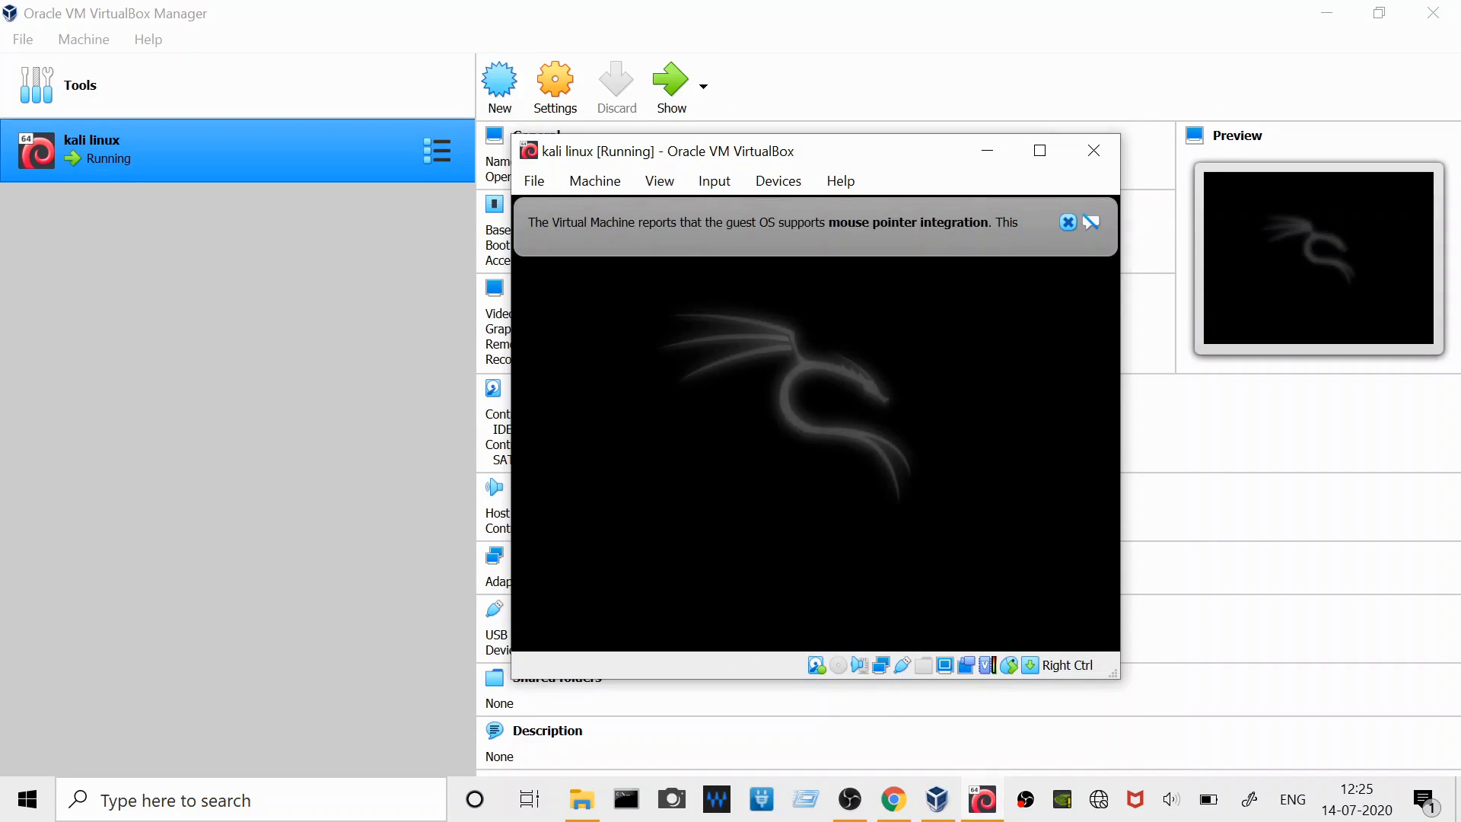
{"action": "left_click", "coordinate": [1067, 221]}
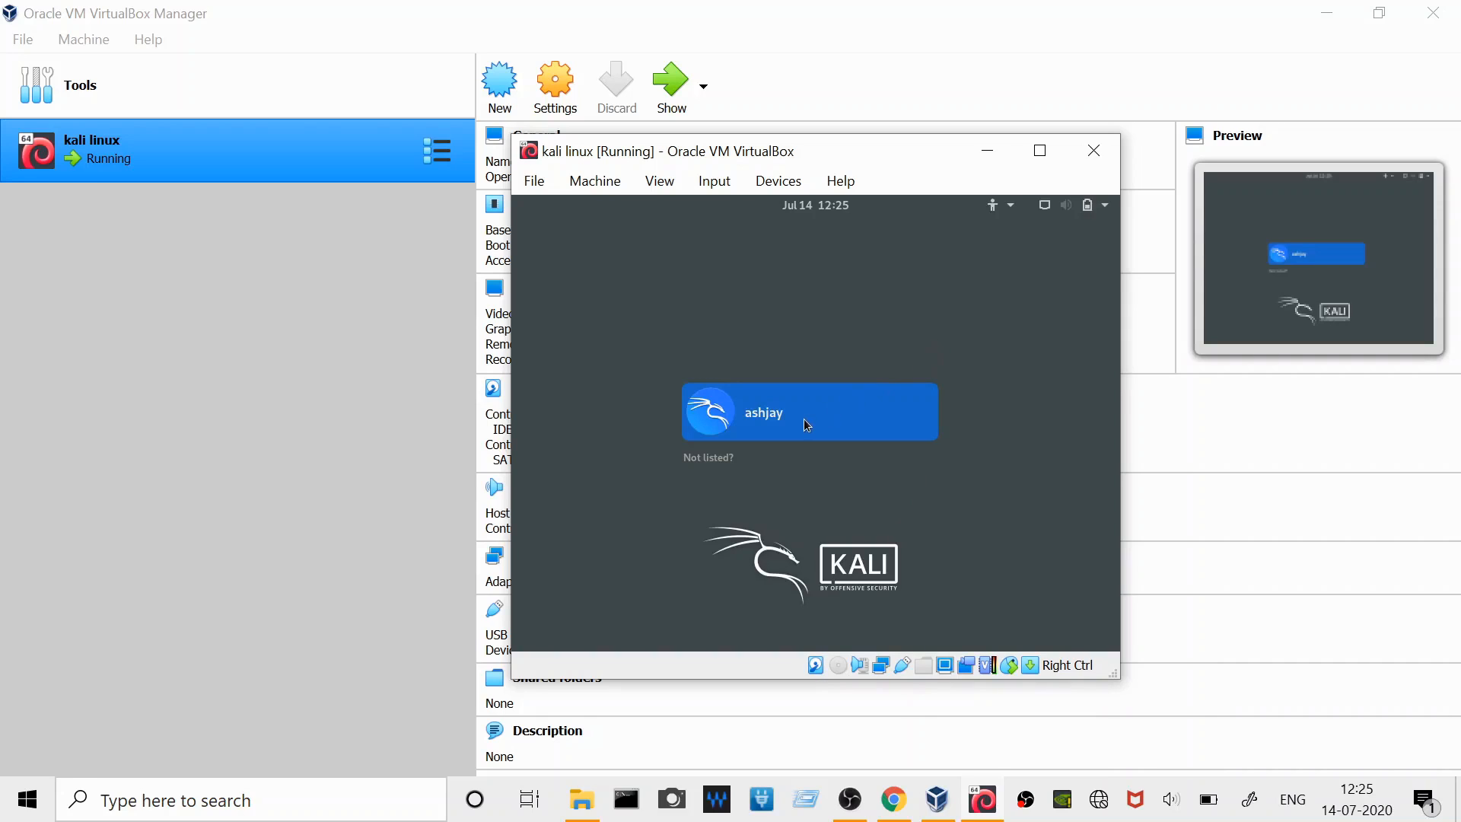
{"action": "left_click", "coordinate": [803, 419]}
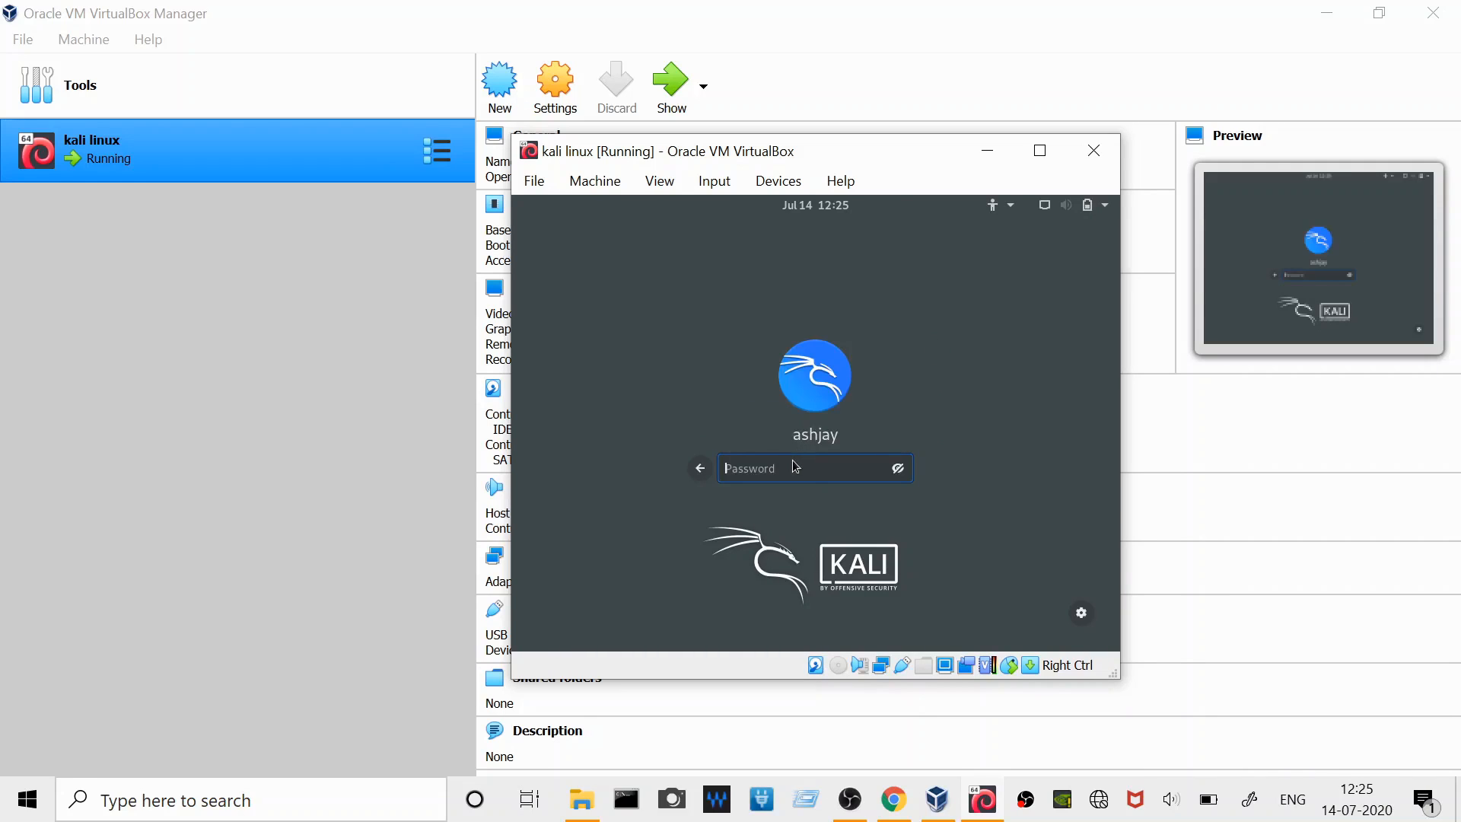
{"action": "type", "text": "••••••••"}
{"action": "key", "text": "Return"}
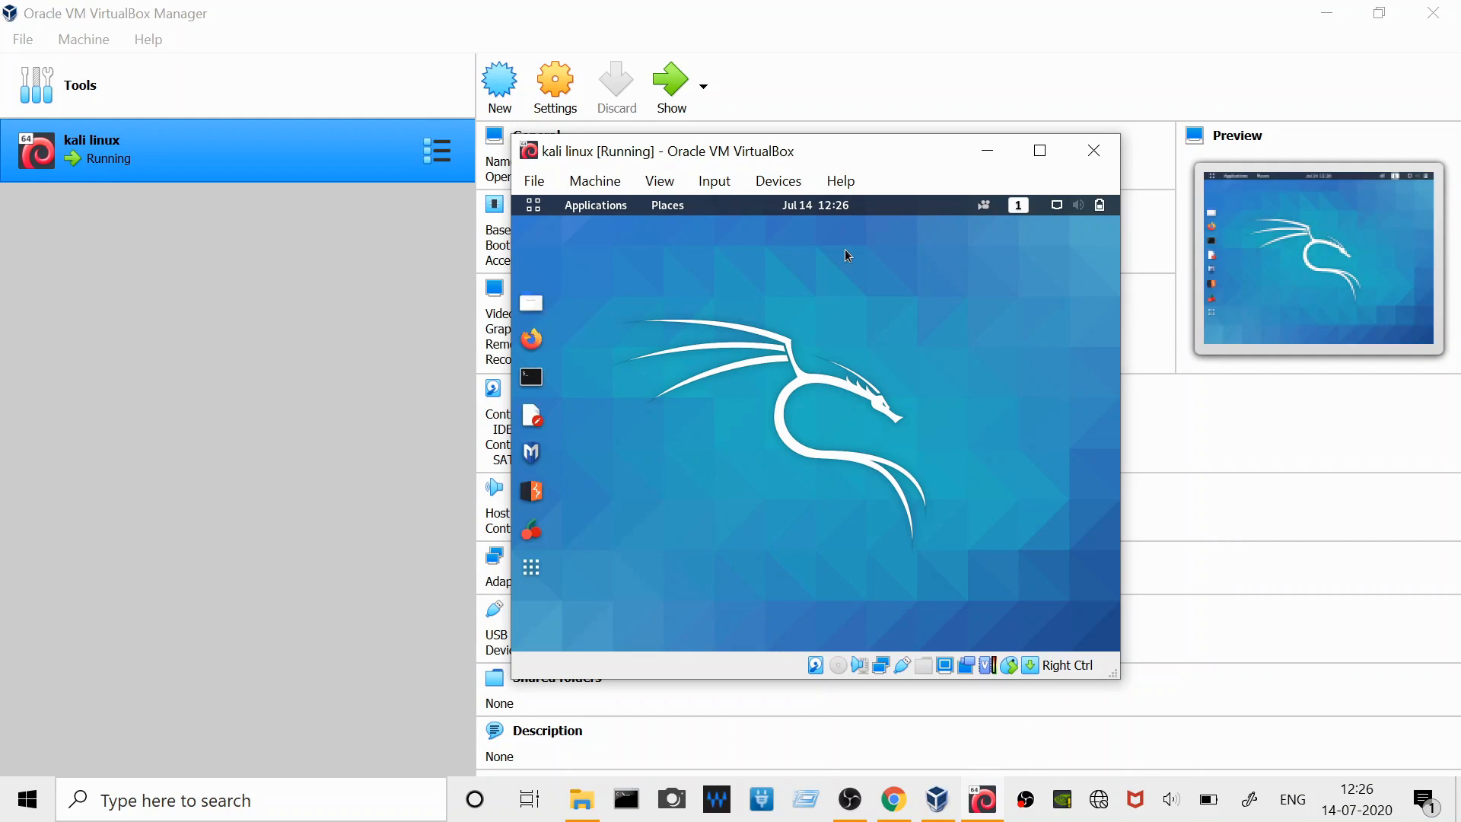
- Change the Kali desktop background to the picture of a sunset over sea waves and close Settings
{"action": "left_click", "coordinate": [1040, 151]}
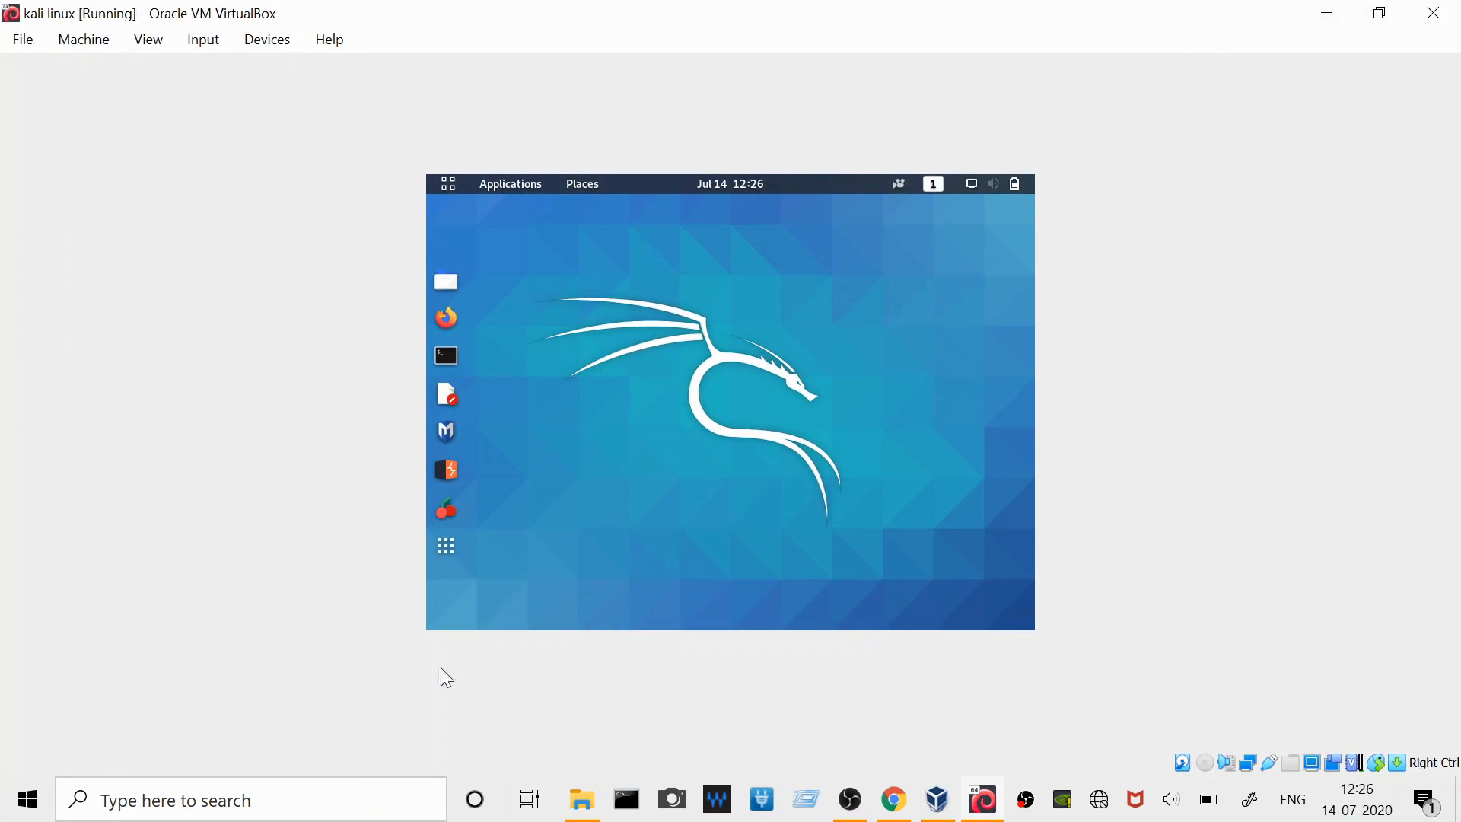
{"action": "left_click", "coordinate": [1380, 16]}
{"action": "right_click", "coordinate": [890, 358]}
{"action": "left_click", "coordinate": [884, 478]}
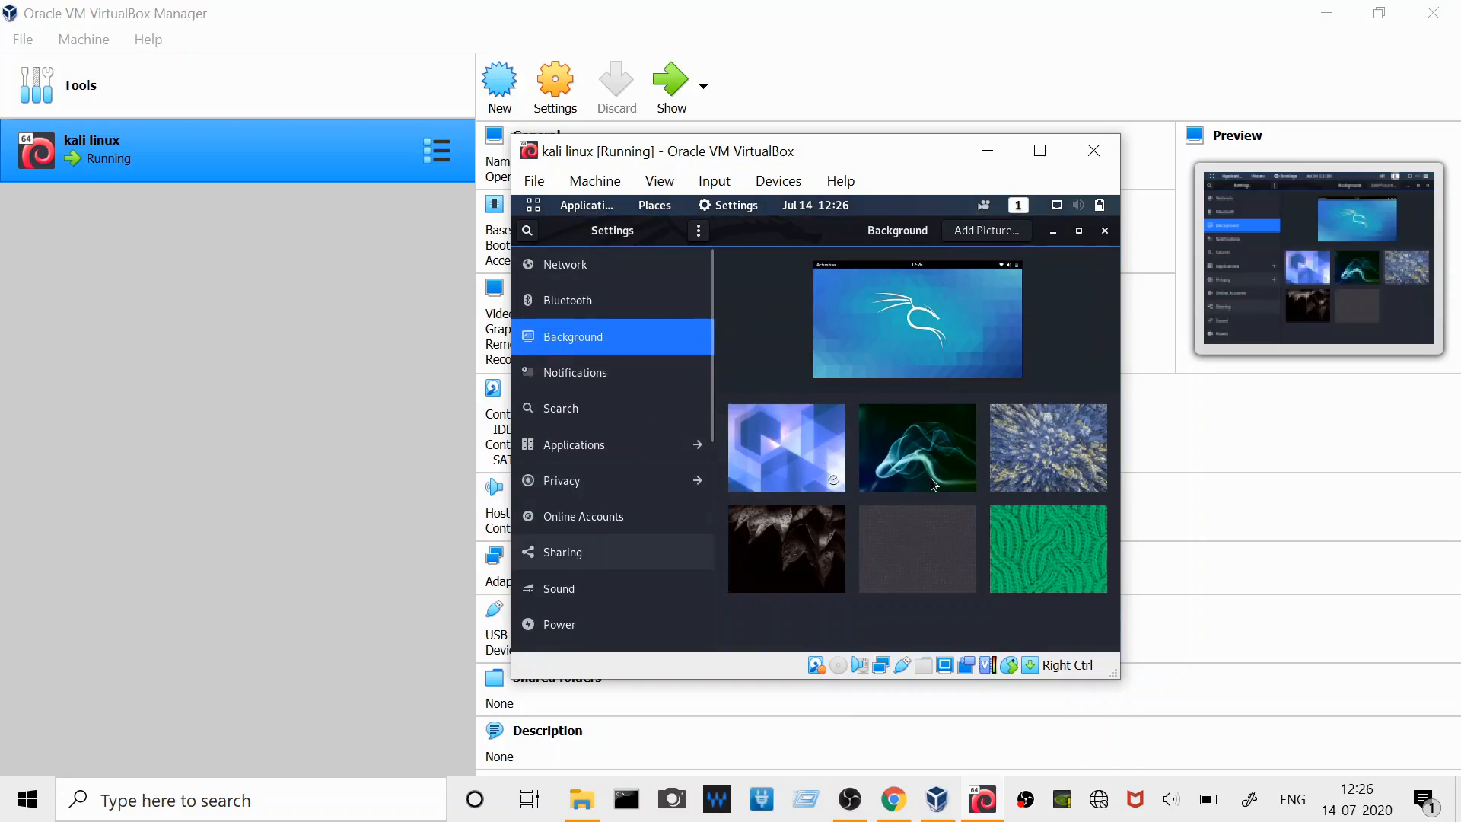
{"action": "scroll", "coordinate": [931, 480], "scroll_direction": "down", "scroll_amount": 3}
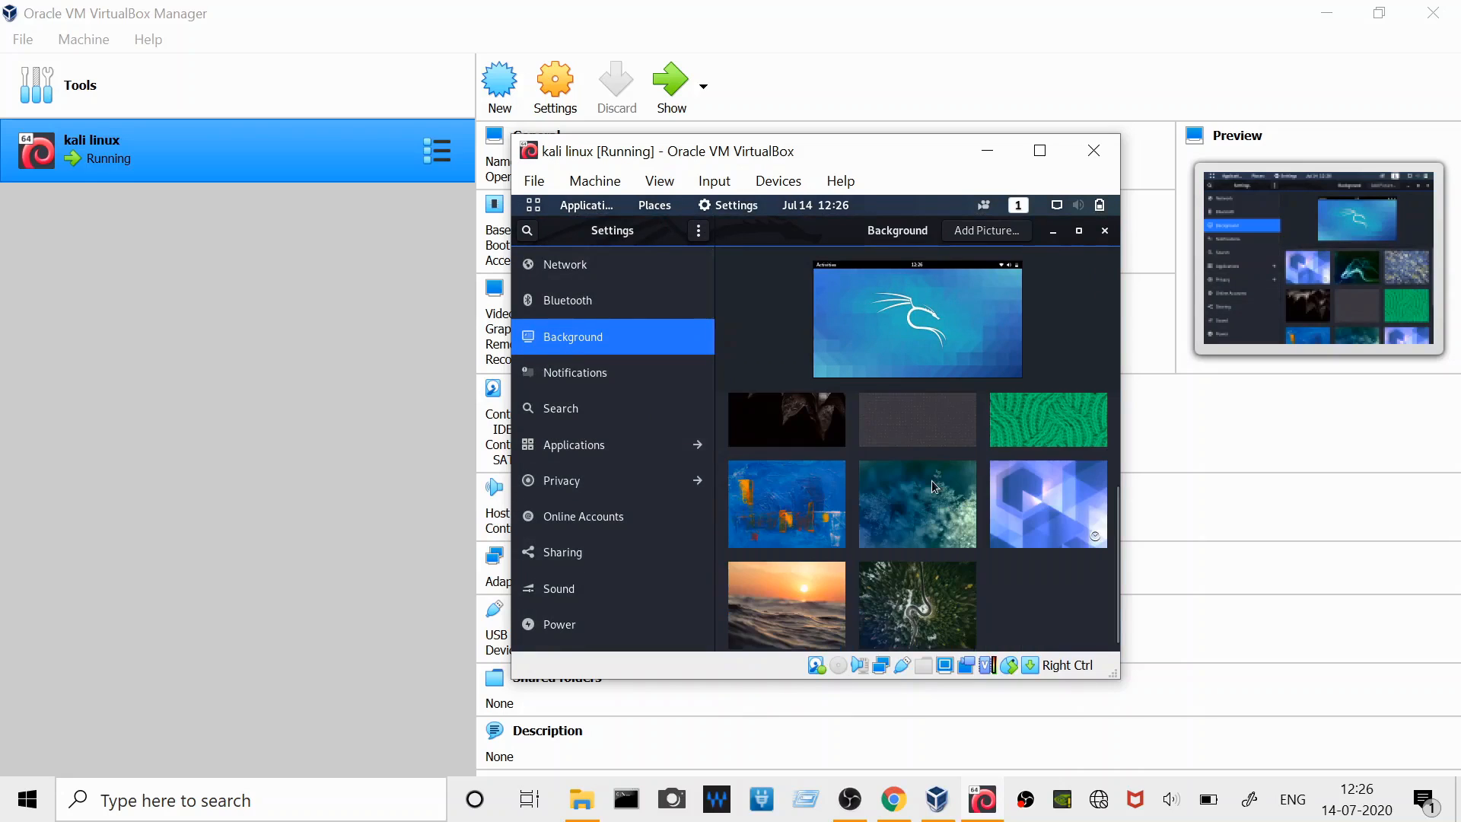
{"action": "scroll", "coordinate": [841, 628], "scroll_direction": "down", "scroll_amount": 1}
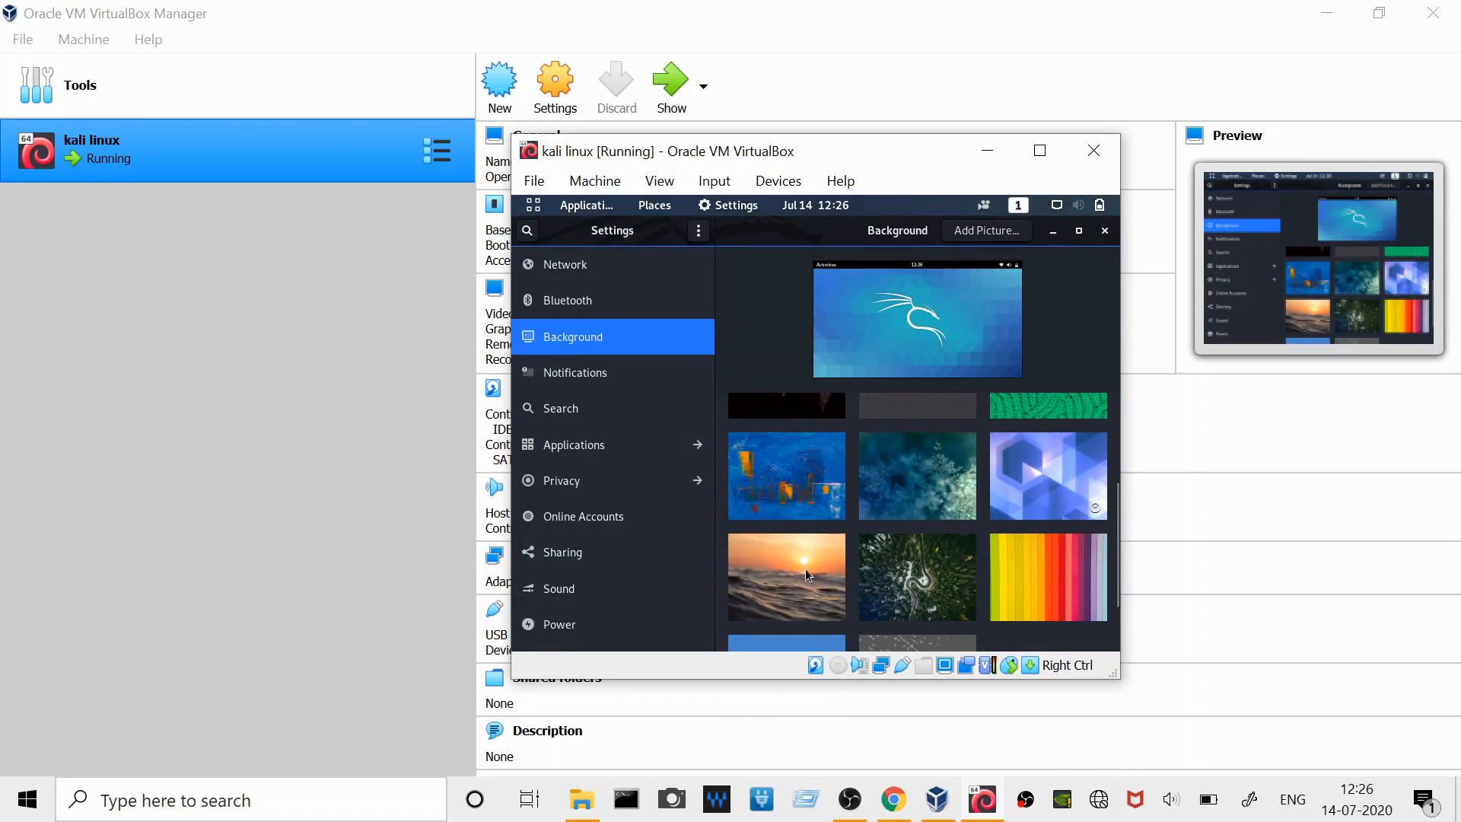
{"action": "left_click", "coordinate": [807, 542]}
{"action": "scroll", "coordinate": [852, 471], "scroll_direction": "up", "scroll_amount": 1}
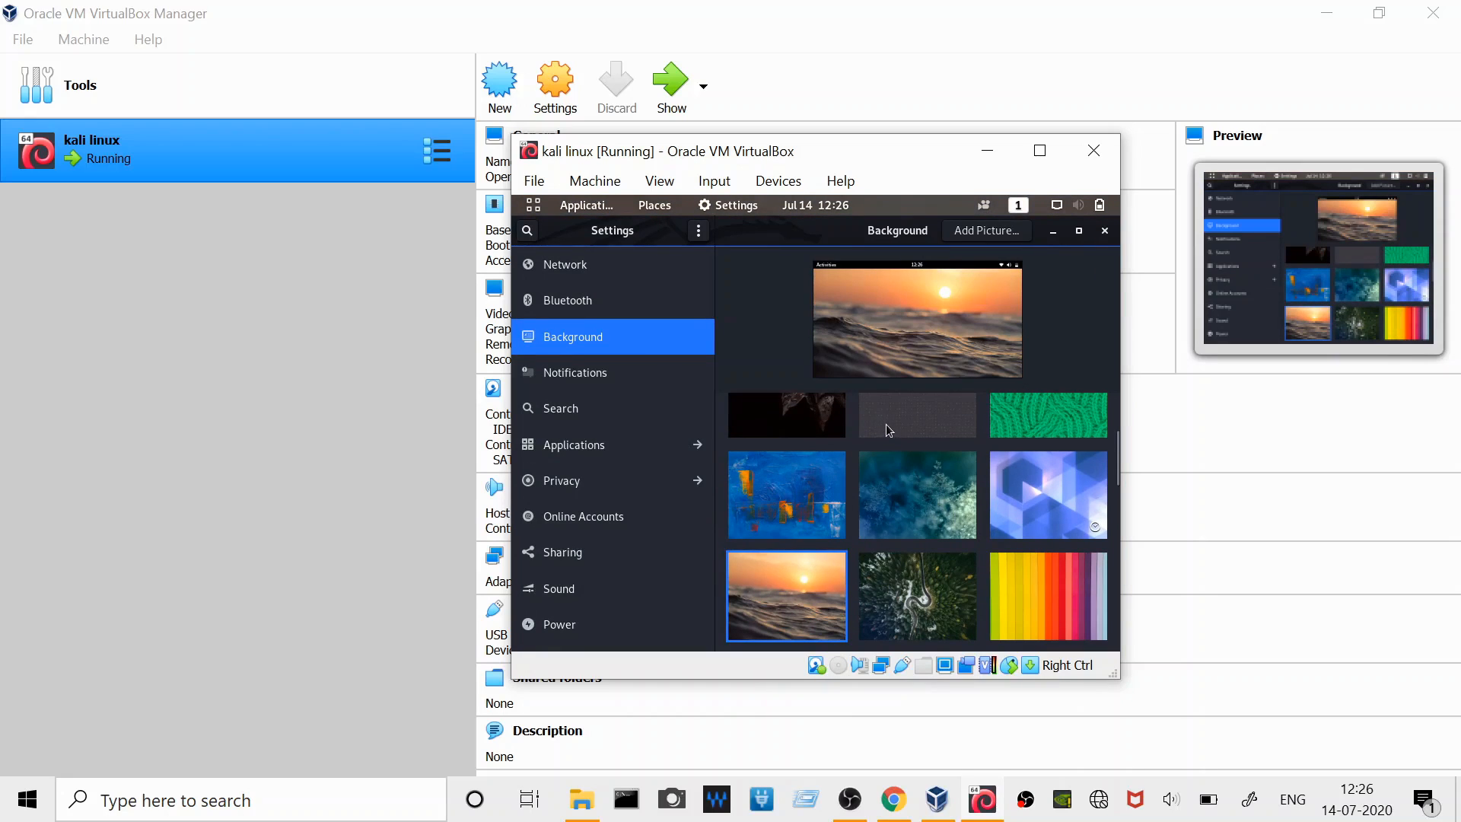
{"action": "left_click", "coordinate": [1104, 231]}
{"action": "right_click", "coordinate": [900, 312]}
{"action": "left_click", "coordinate": [813, 296]}
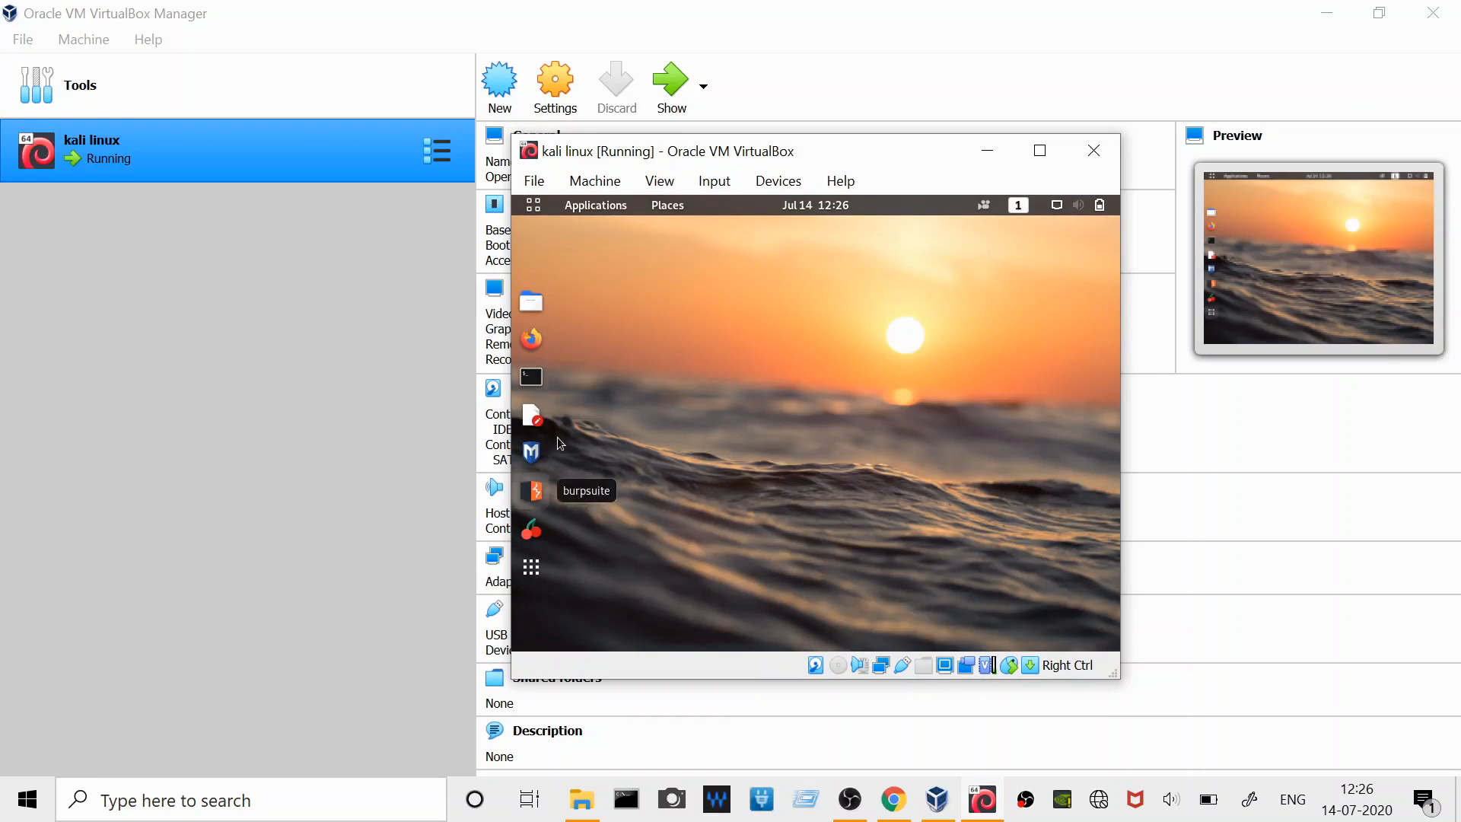
- Browse the Kali application categories to examine the tools in each, including Vulnerability Analysis, Wireless Attacks and Exploitation Tools
{"action": "left_click", "coordinate": [587, 207]}
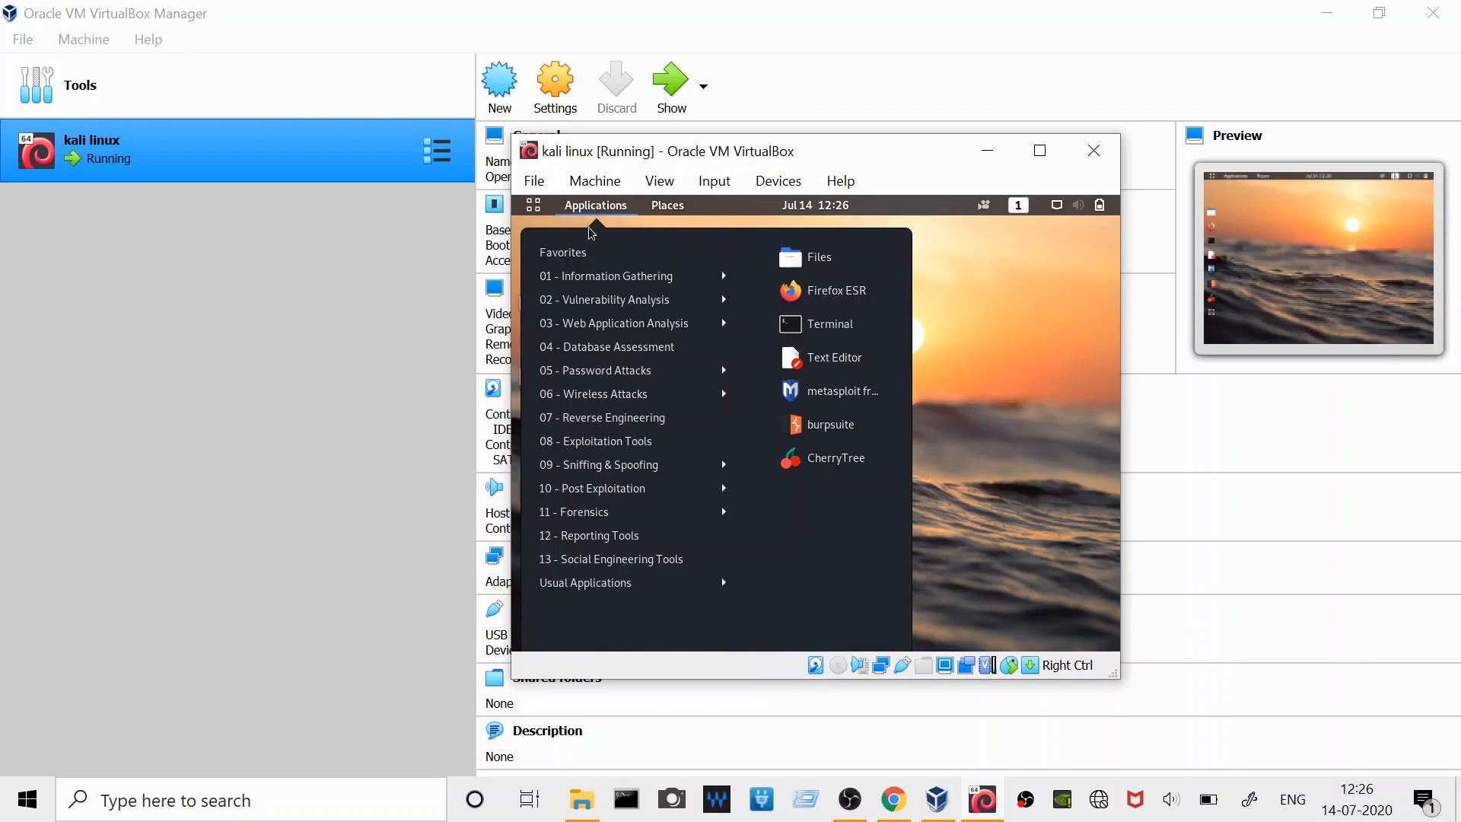
{"action": "mouse_move", "coordinate": [597, 279]}
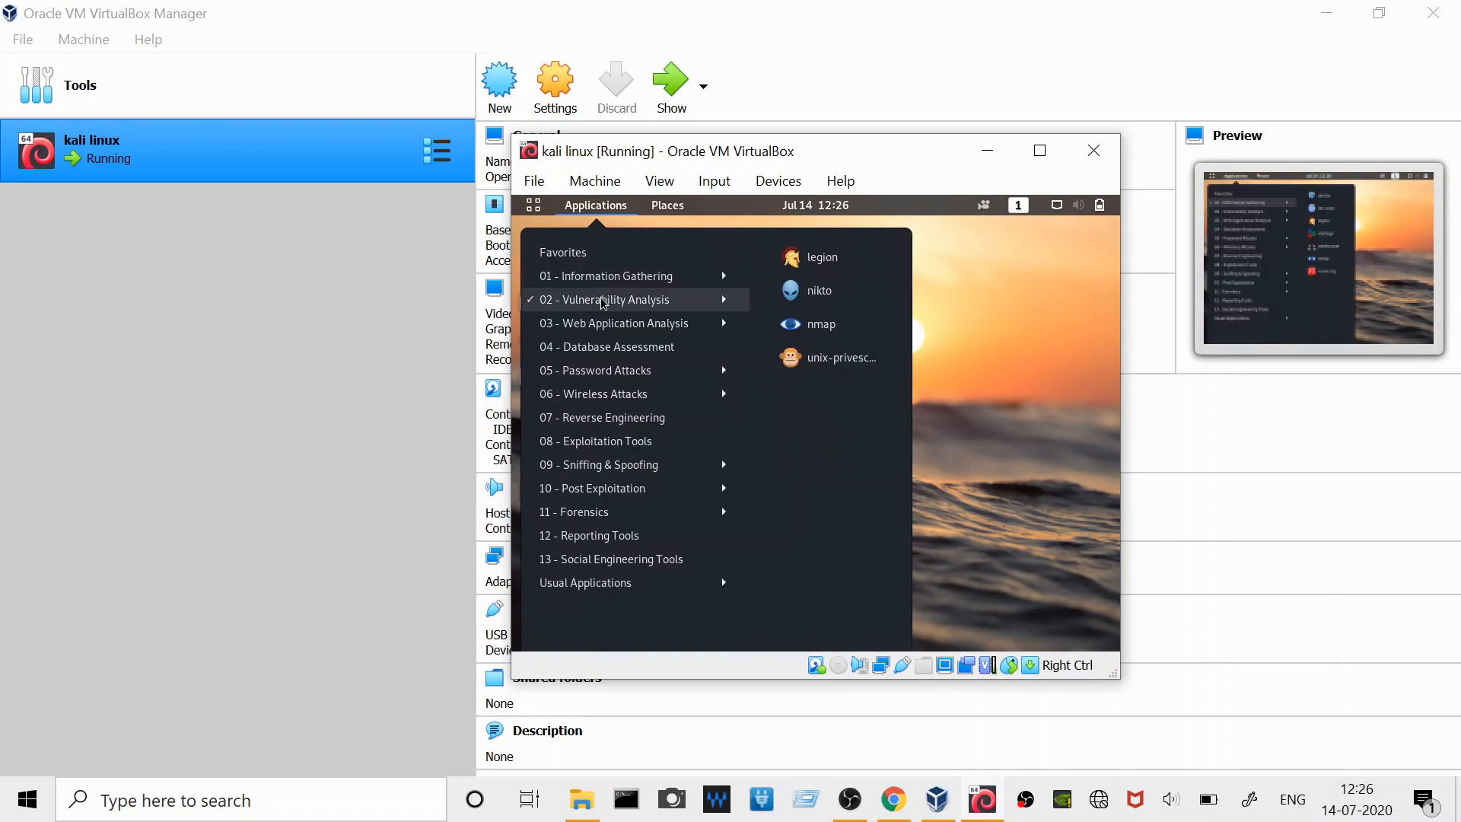
{"action": "mouse_move", "coordinate": [613, 328]}
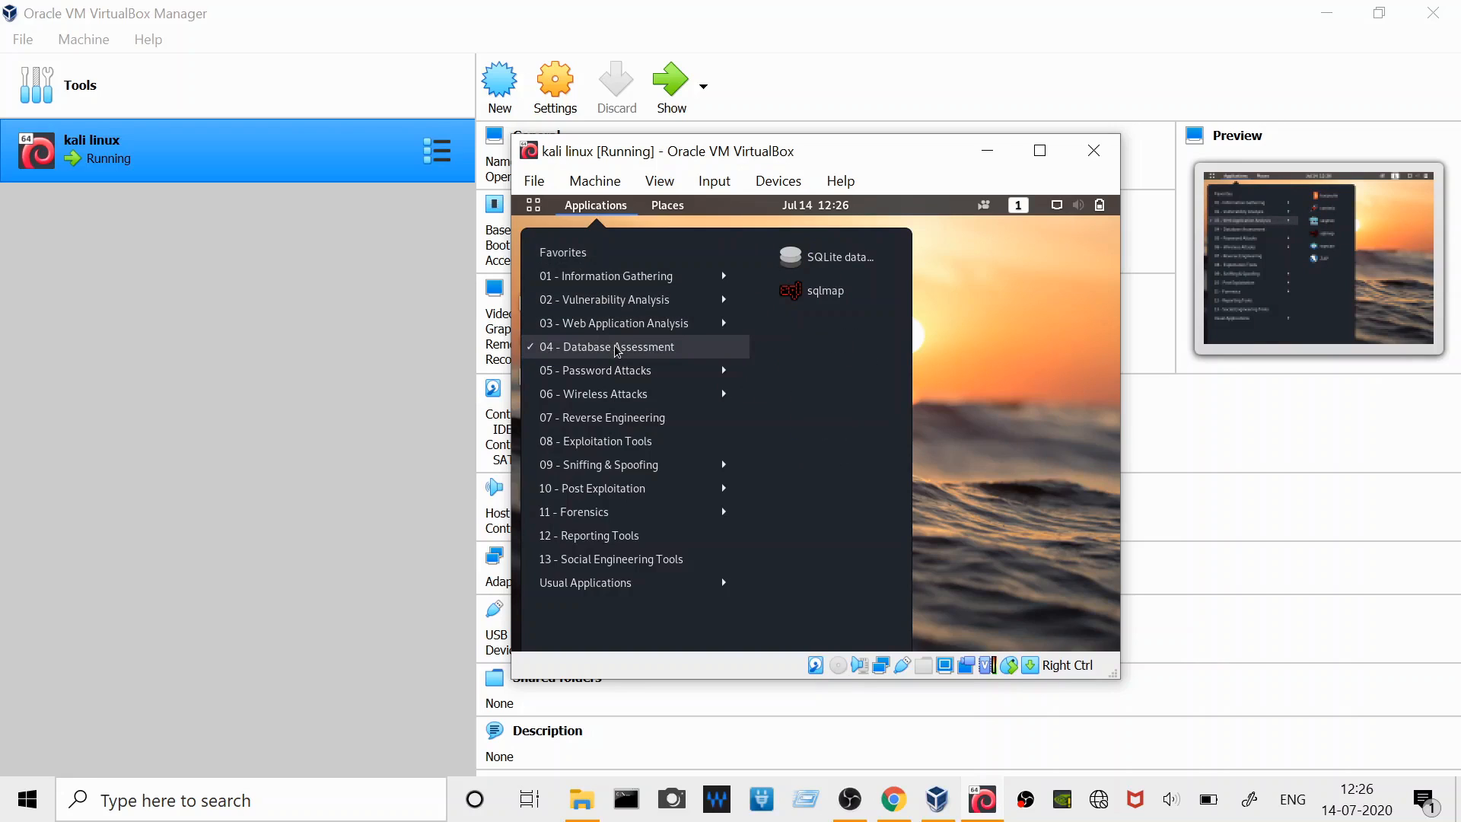
{"action": "mouse_move", "coordinate": [616, 402]}
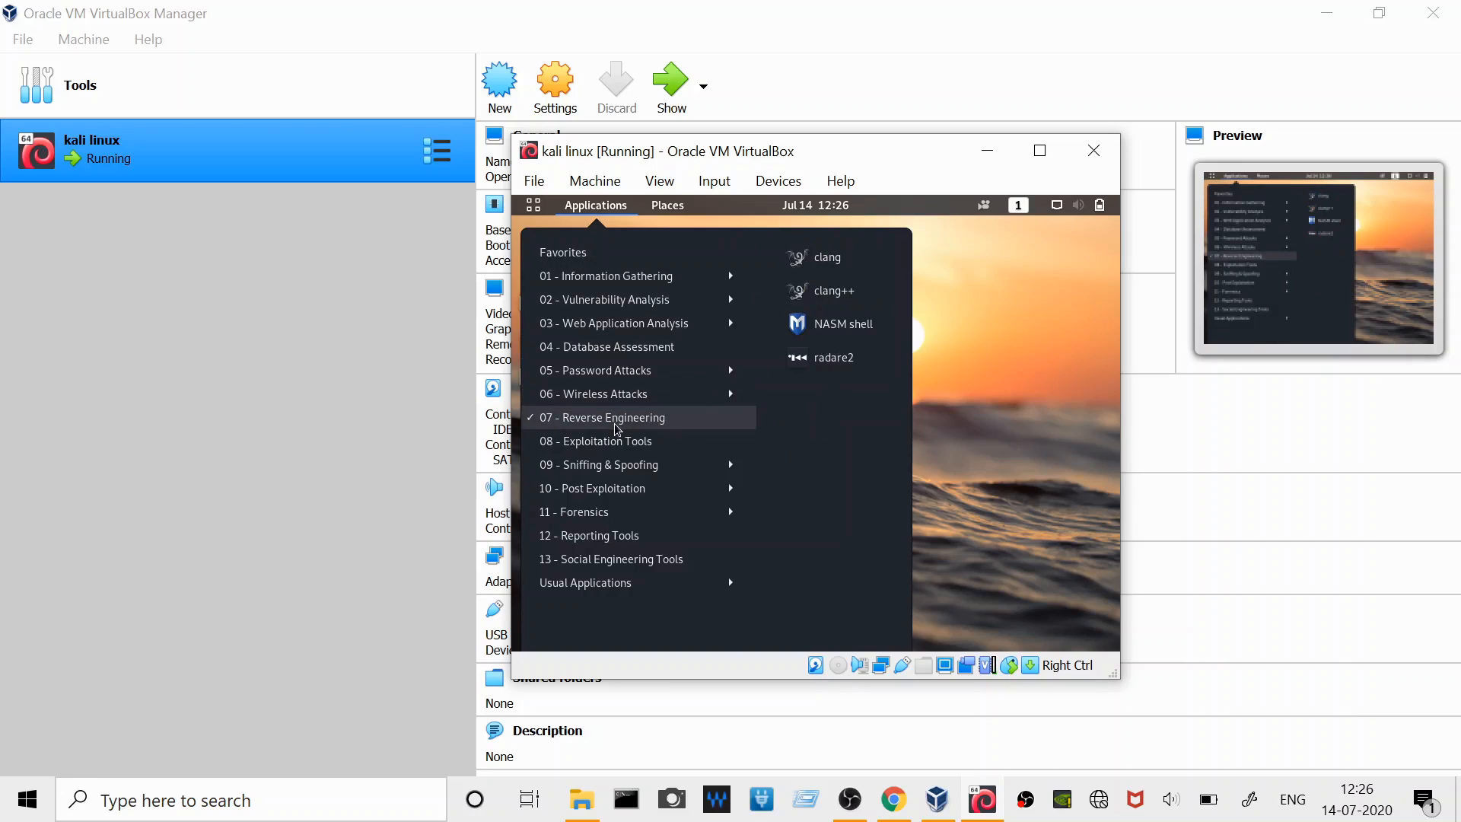
{"action": "mouse_move", "coordinate": [616, 466]}
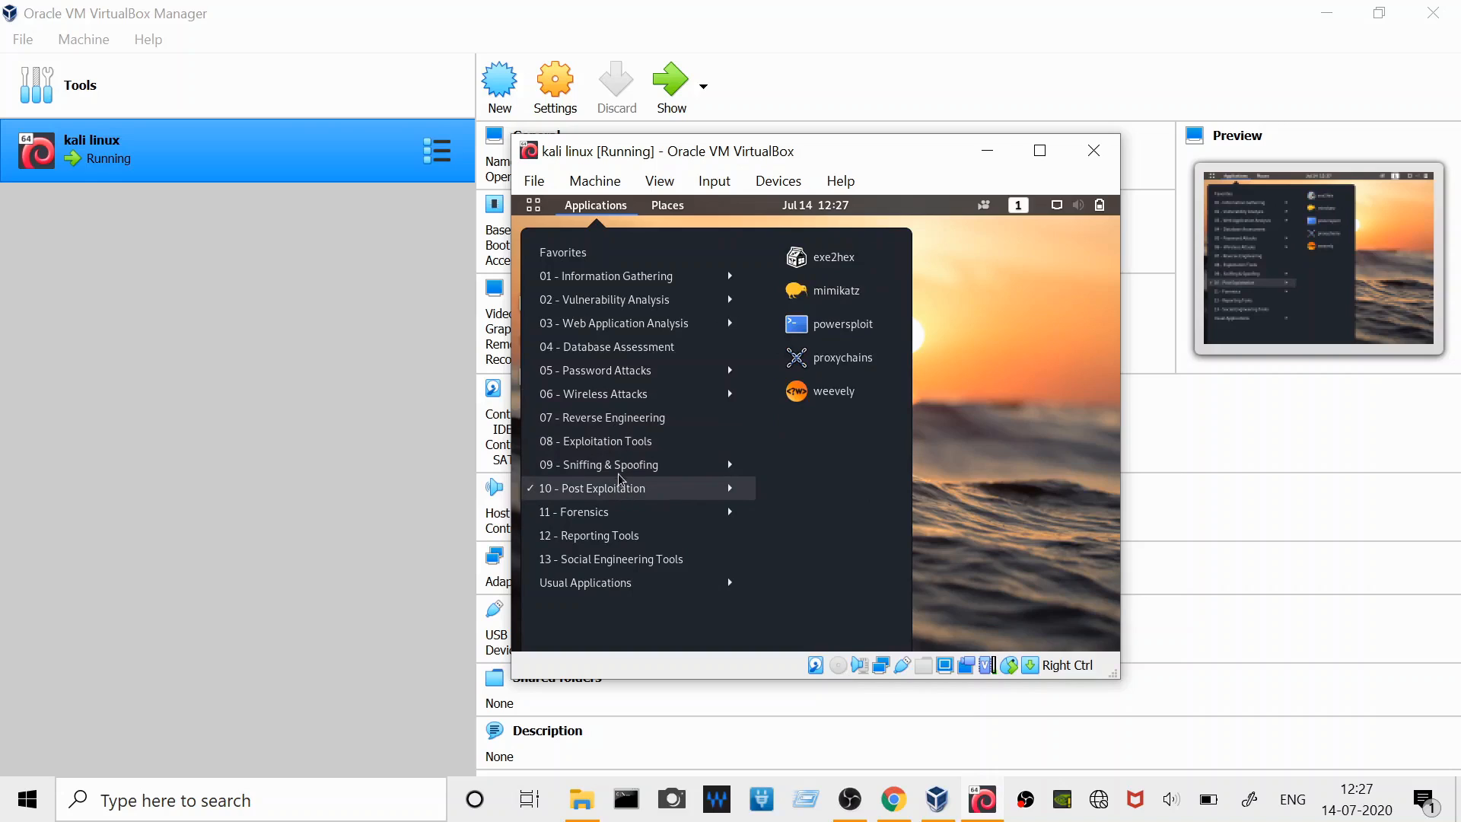
{"action": "mouse_move", "coordinate": [717, 464]}
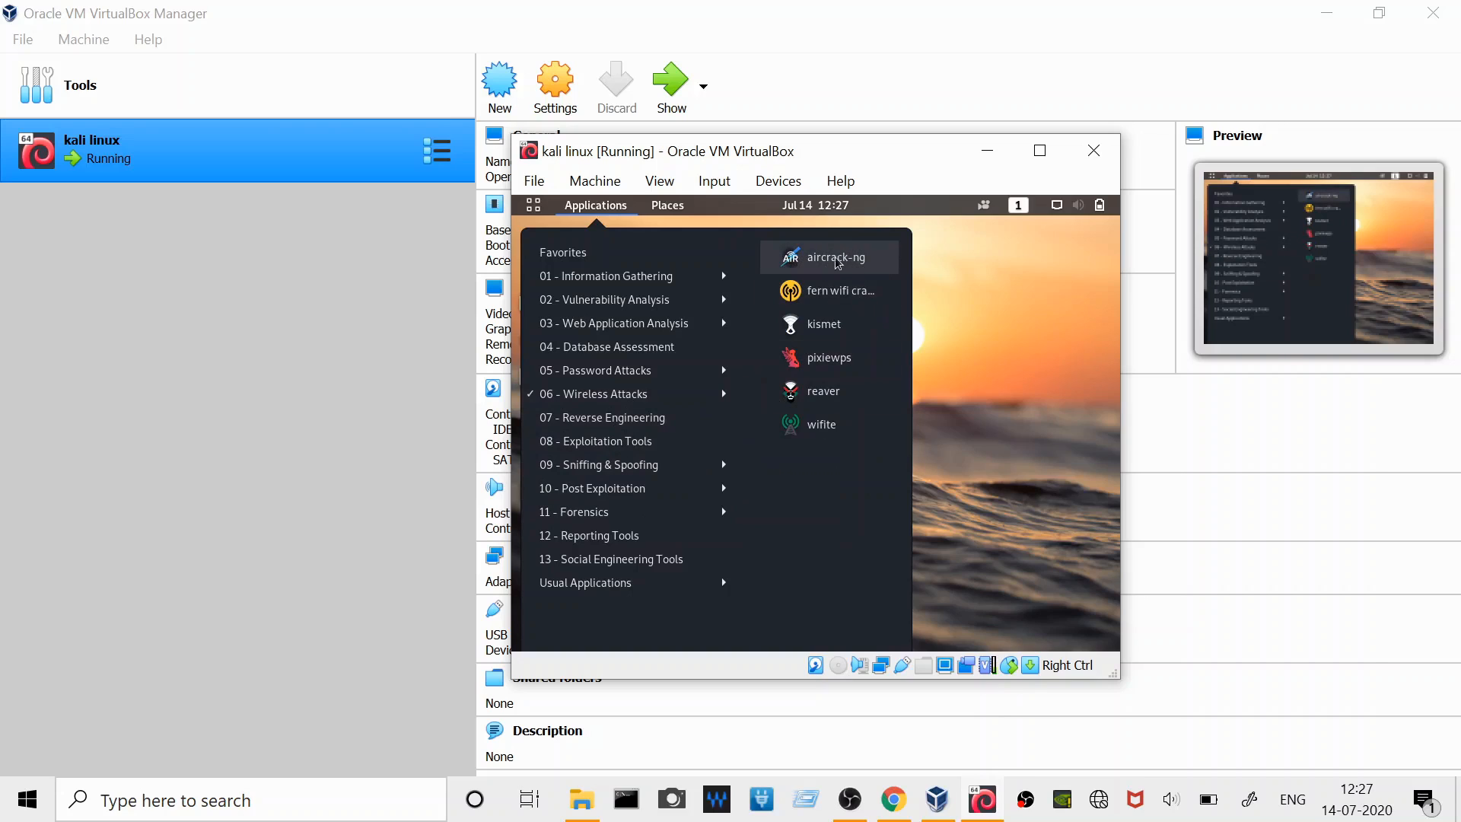
{"action": "mouse_move", "coordinate": [752, 439]}
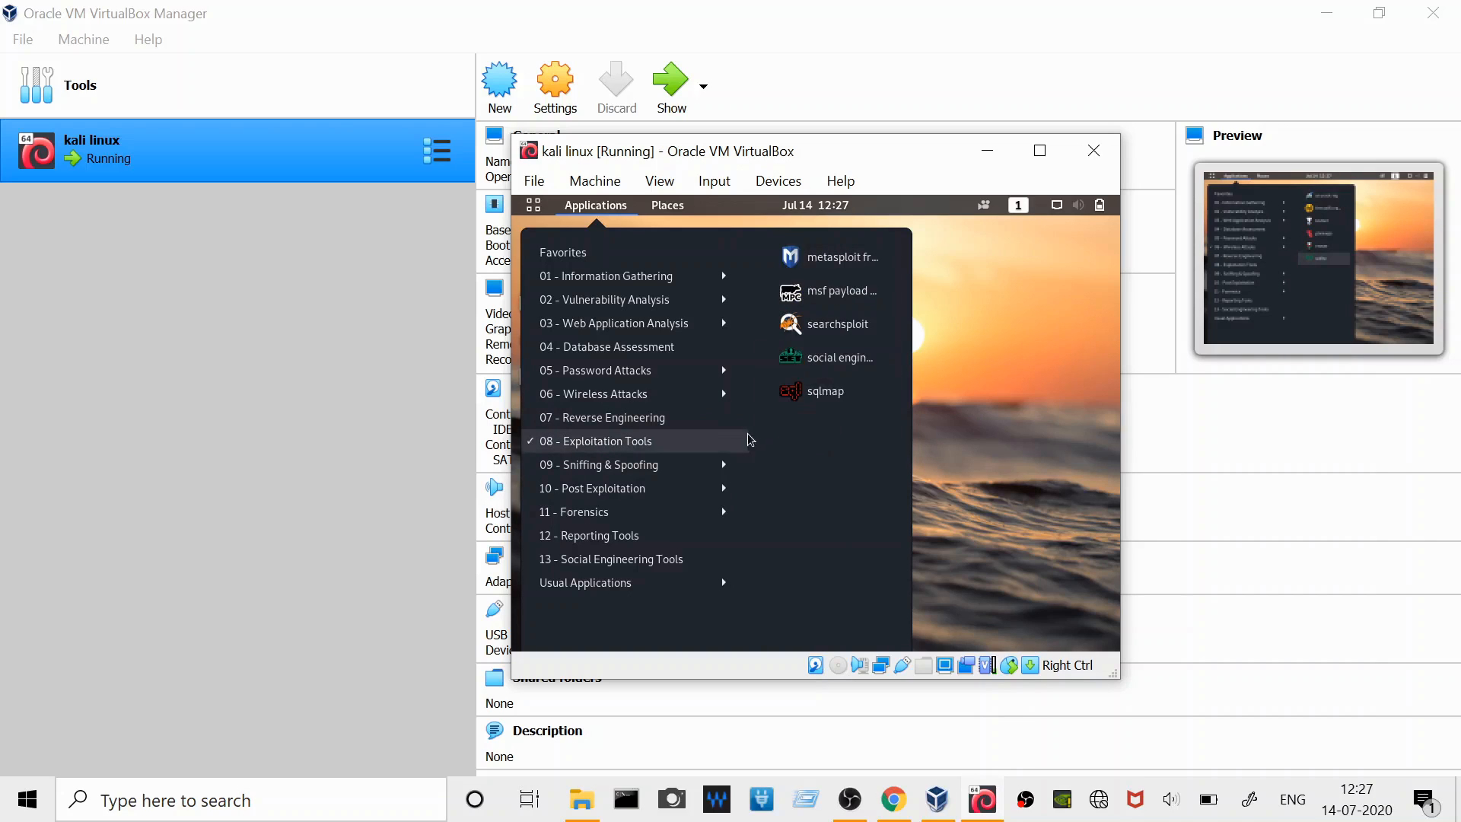
- View the Social Engineering Tools category, leave the applications list, and open a Terminal window to look at it before closing it
{"action": "mouse_move", "coordinate": [630, 538]}
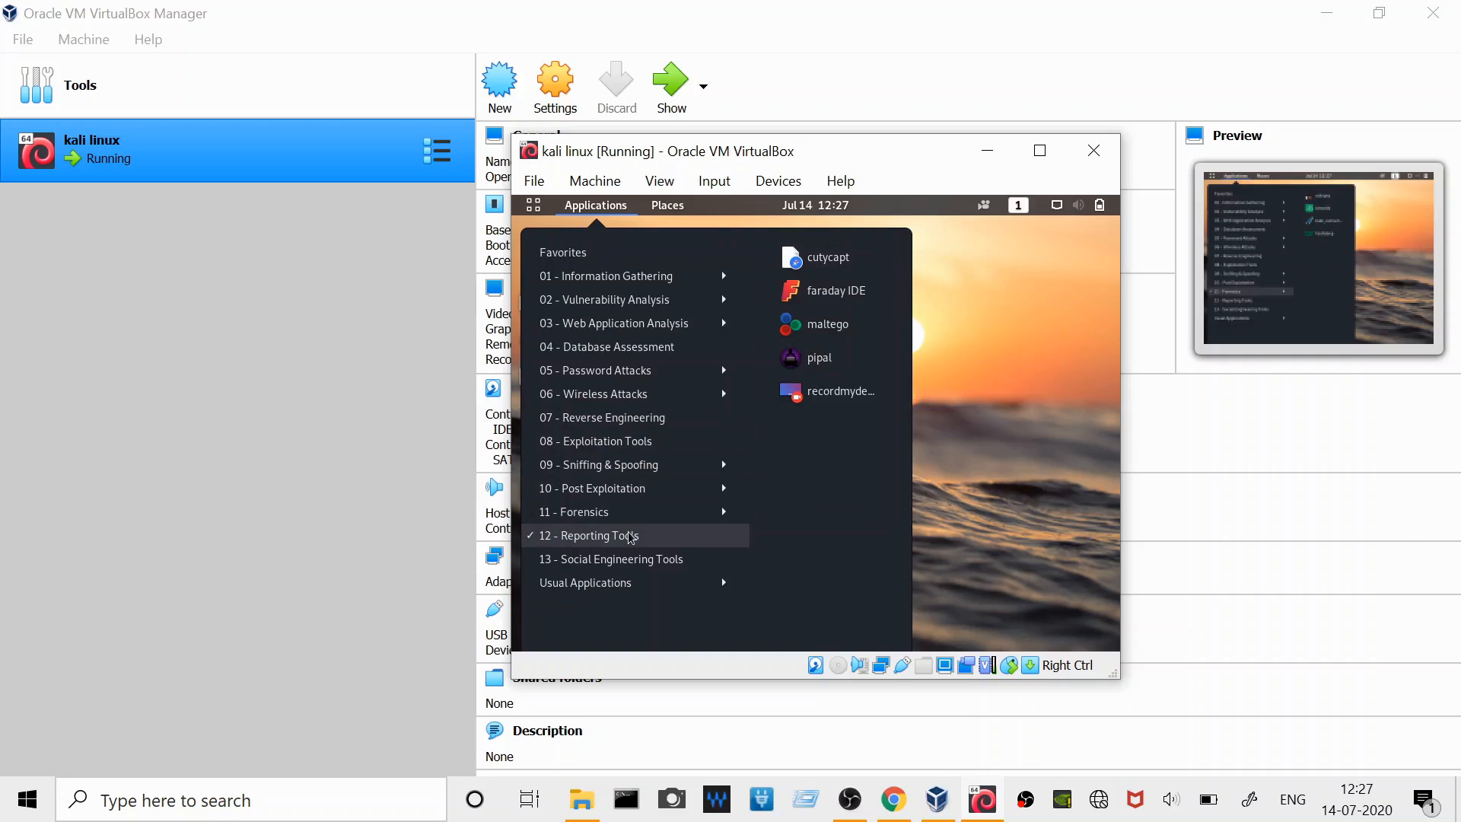
{"action": "left_click", "coordinate": [1024, 393]}
{"action": "right_click", "coordinate": [757, 286]}
{"action": "left_click", "coordinate": [649, 309]}
{"action": "left_click", "coordinate": [536, 384]}
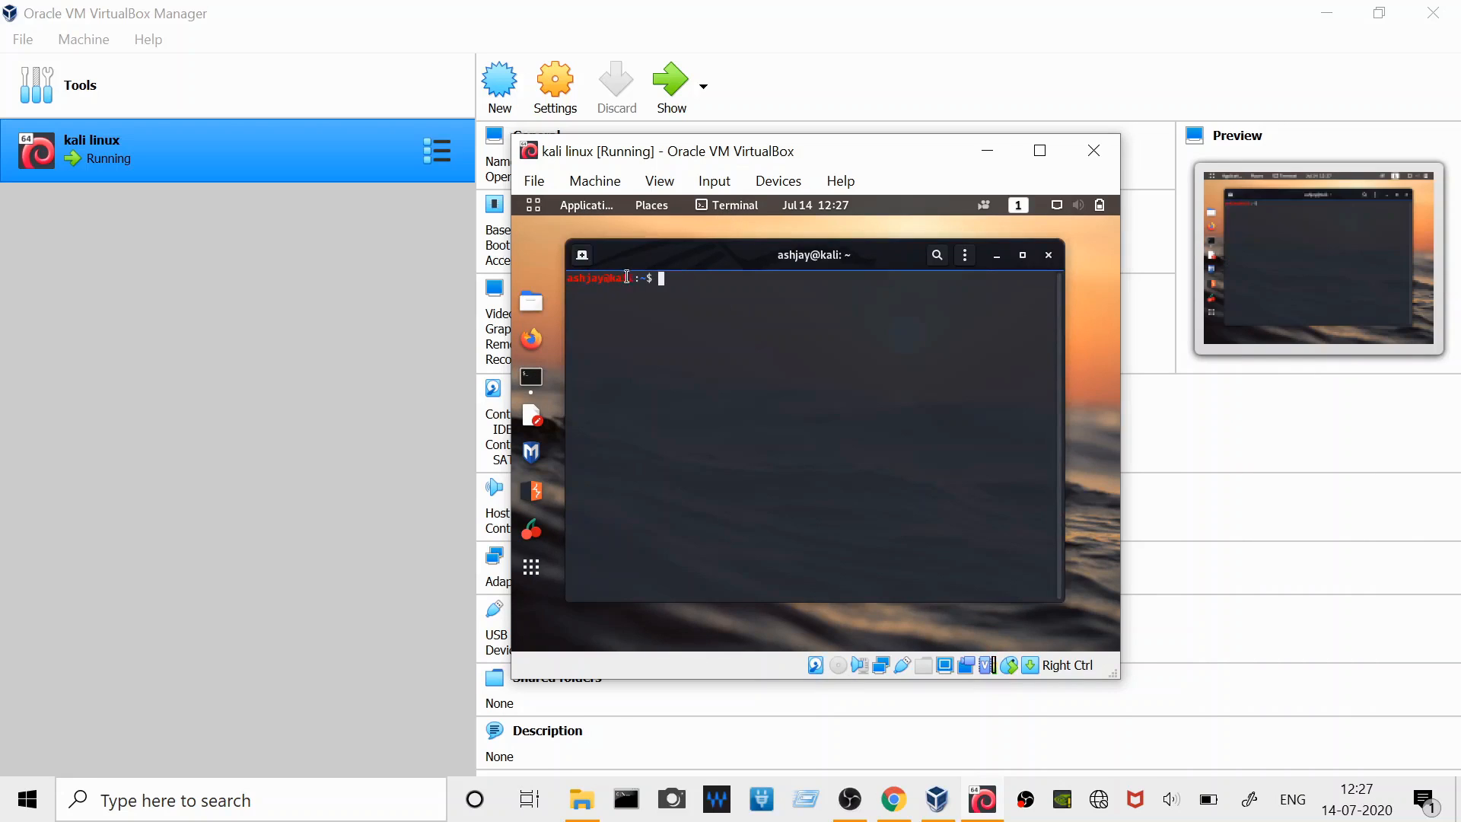
{"action": "right_click", "coordinate": [701, 295]}
{"action": "left_click", "coordinate": [669, 317]}
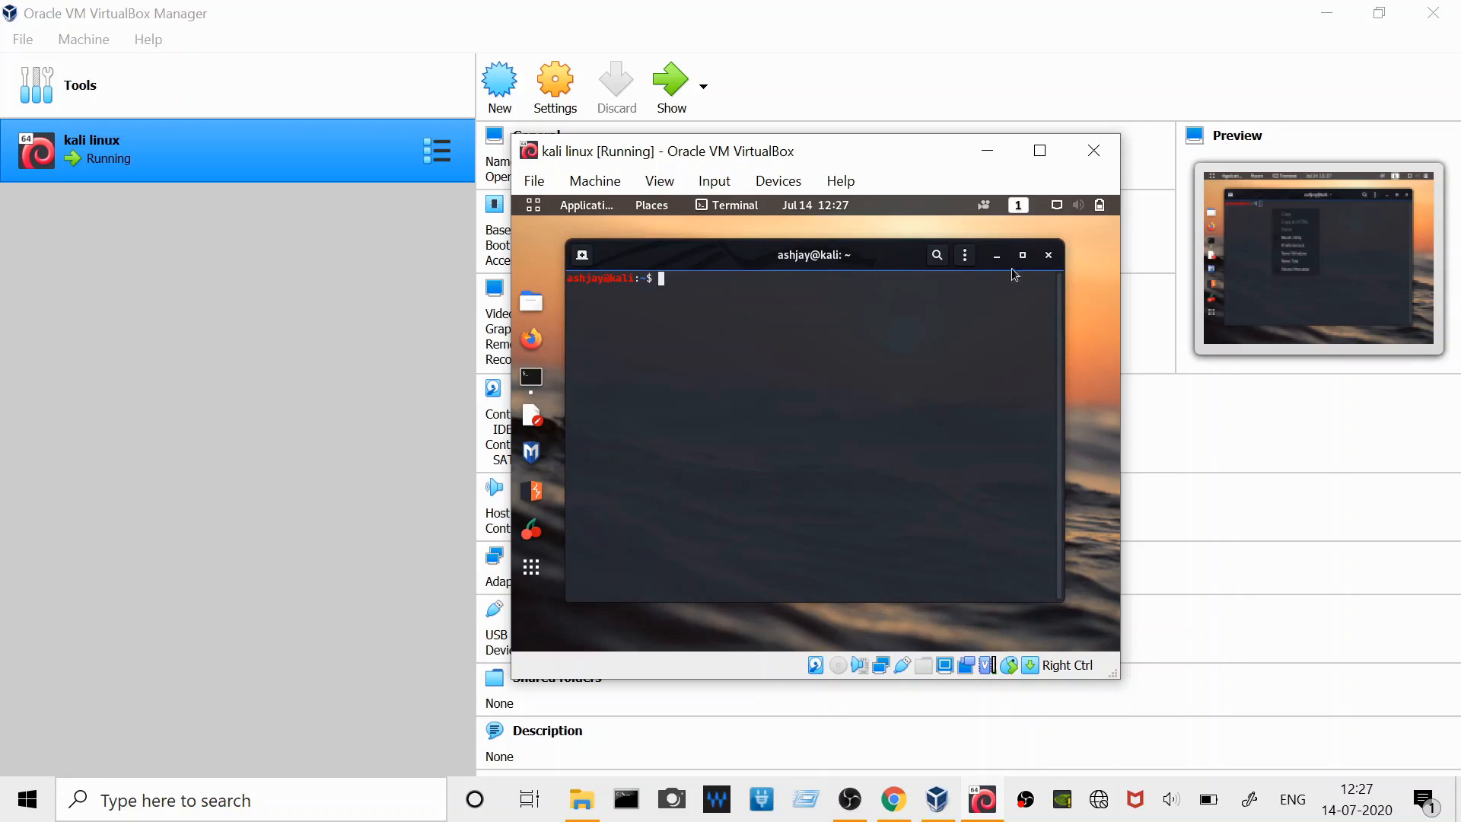
{"action": "left_click", "coordinate": [1049, 256]}
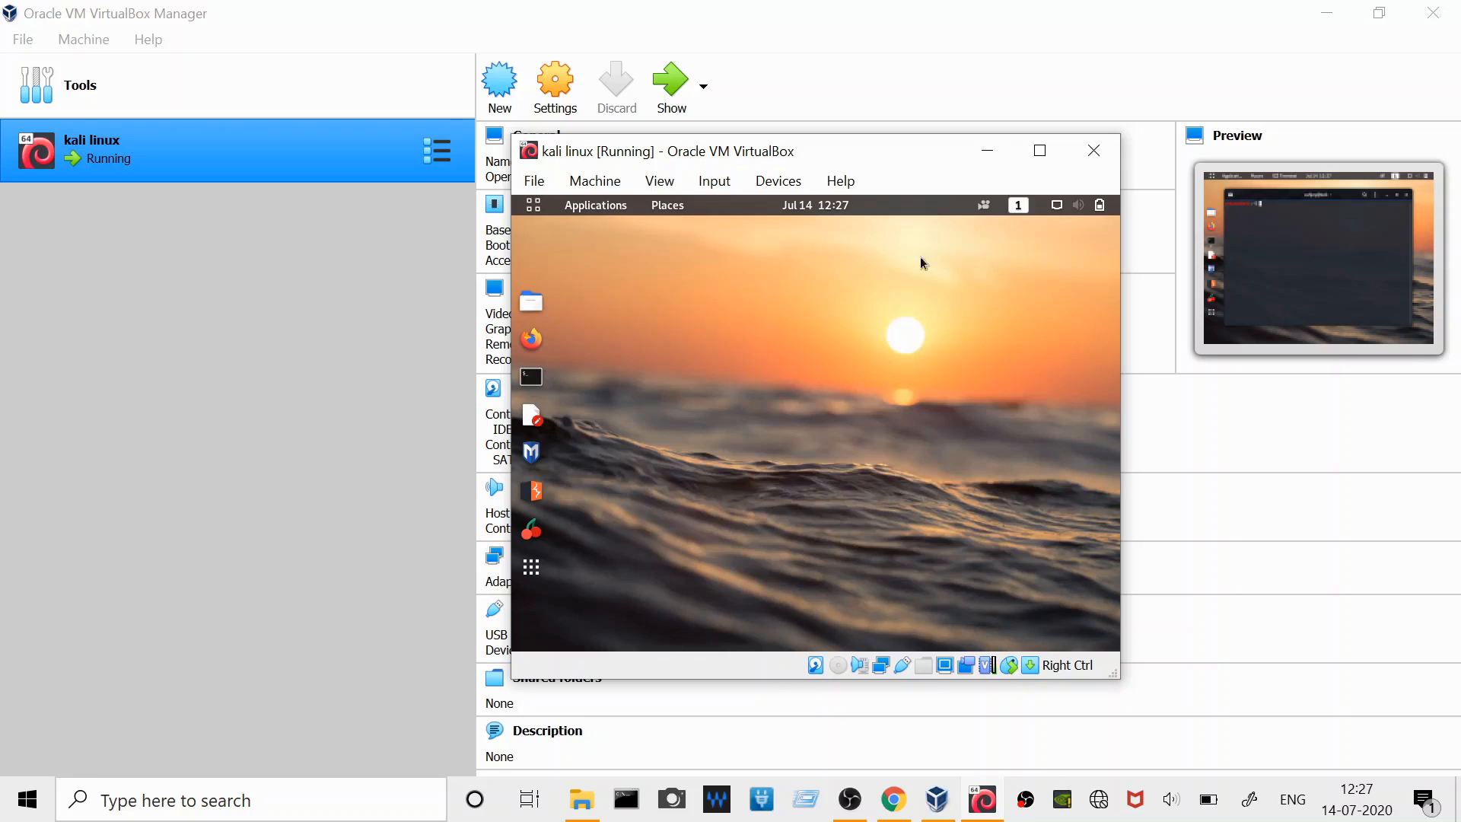
- Minimize the VirtualBox Manager and browse the full grid of installed Kali applications, returning to the desktop when finished
{"action": "left_click_drag", "start_coordinate": [911, 160], "coordinate": [862, 161]}
{"action": "left_click", "coordinate": [1341, 16]}
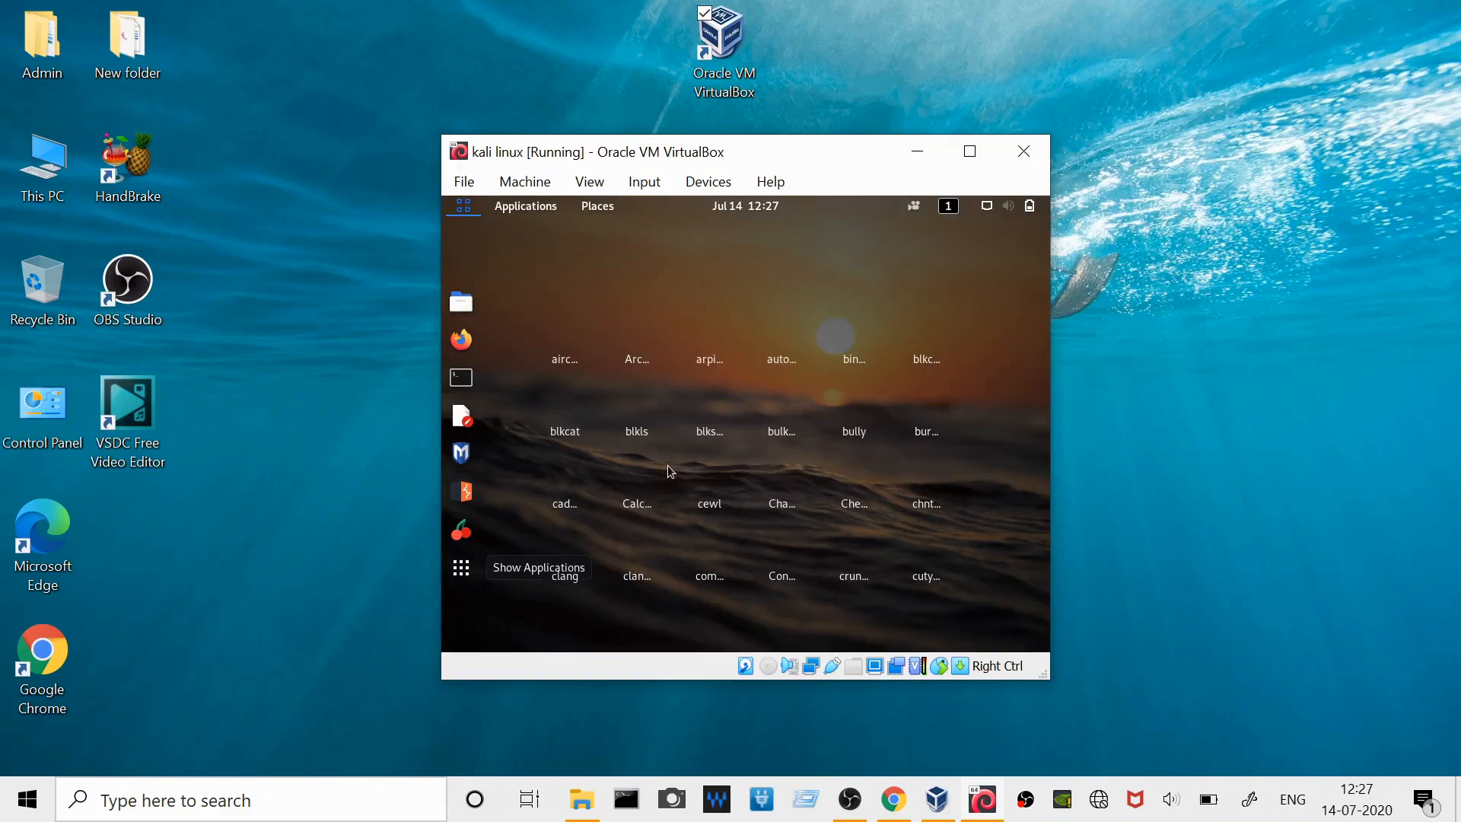
{"action": "left_click", "coordinate": [633, 450]}
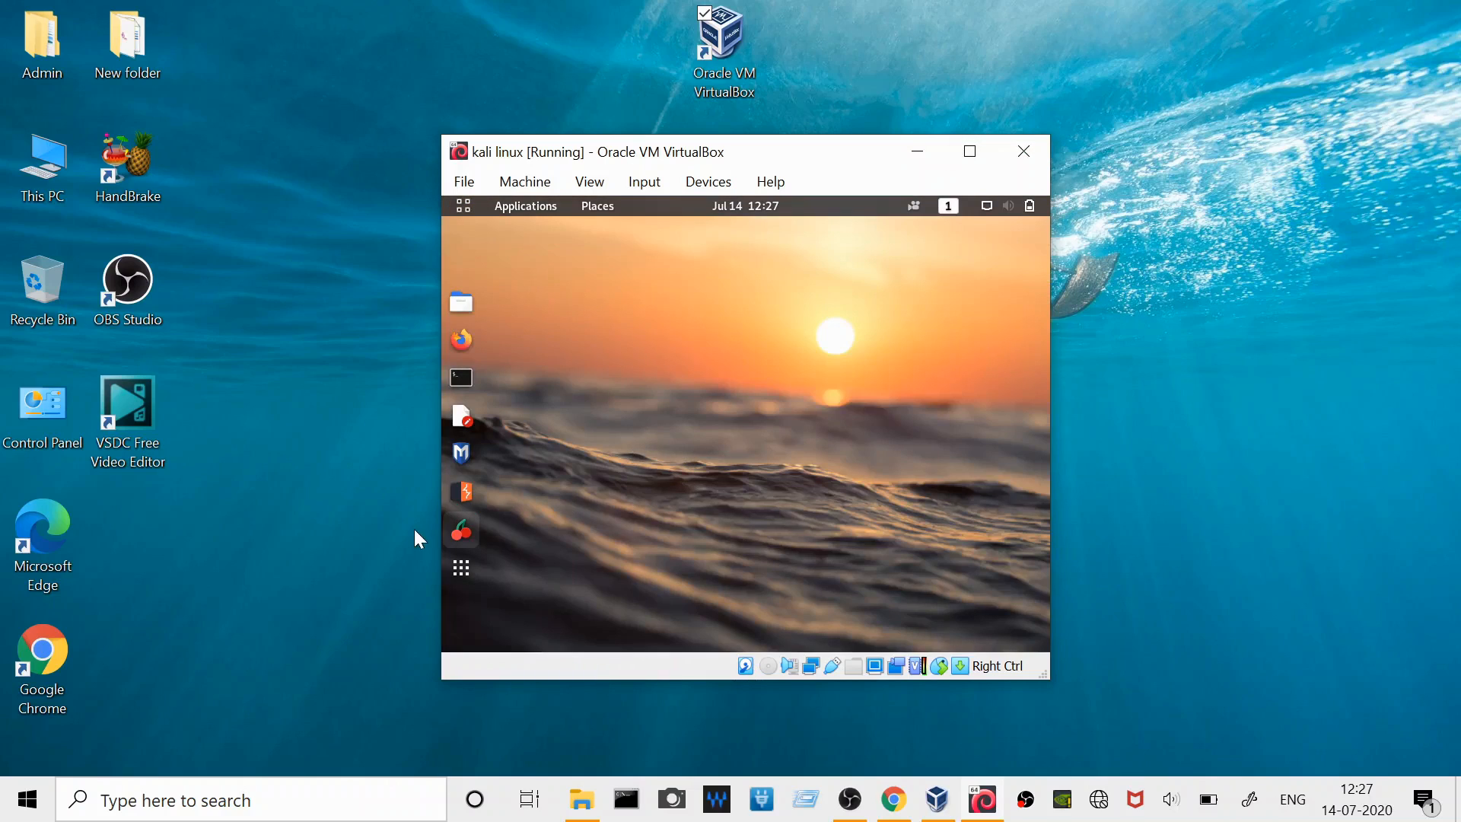
{"action": "left_click", "coordinate": [462, 569]}
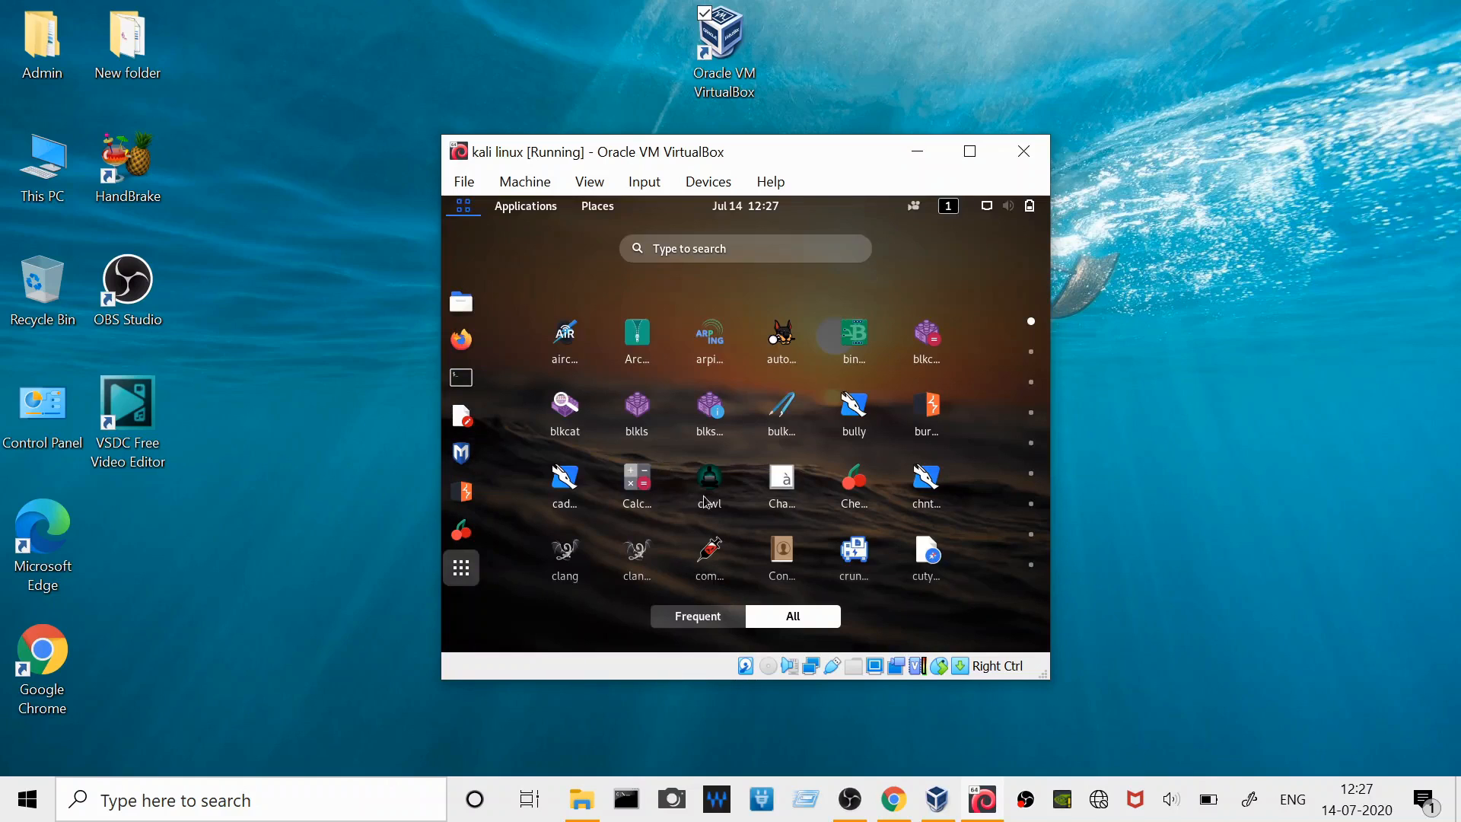
{"action": "scroll", "coordinate": [742, 451], "scroll_direction": "down", "scroll_amount": 4}
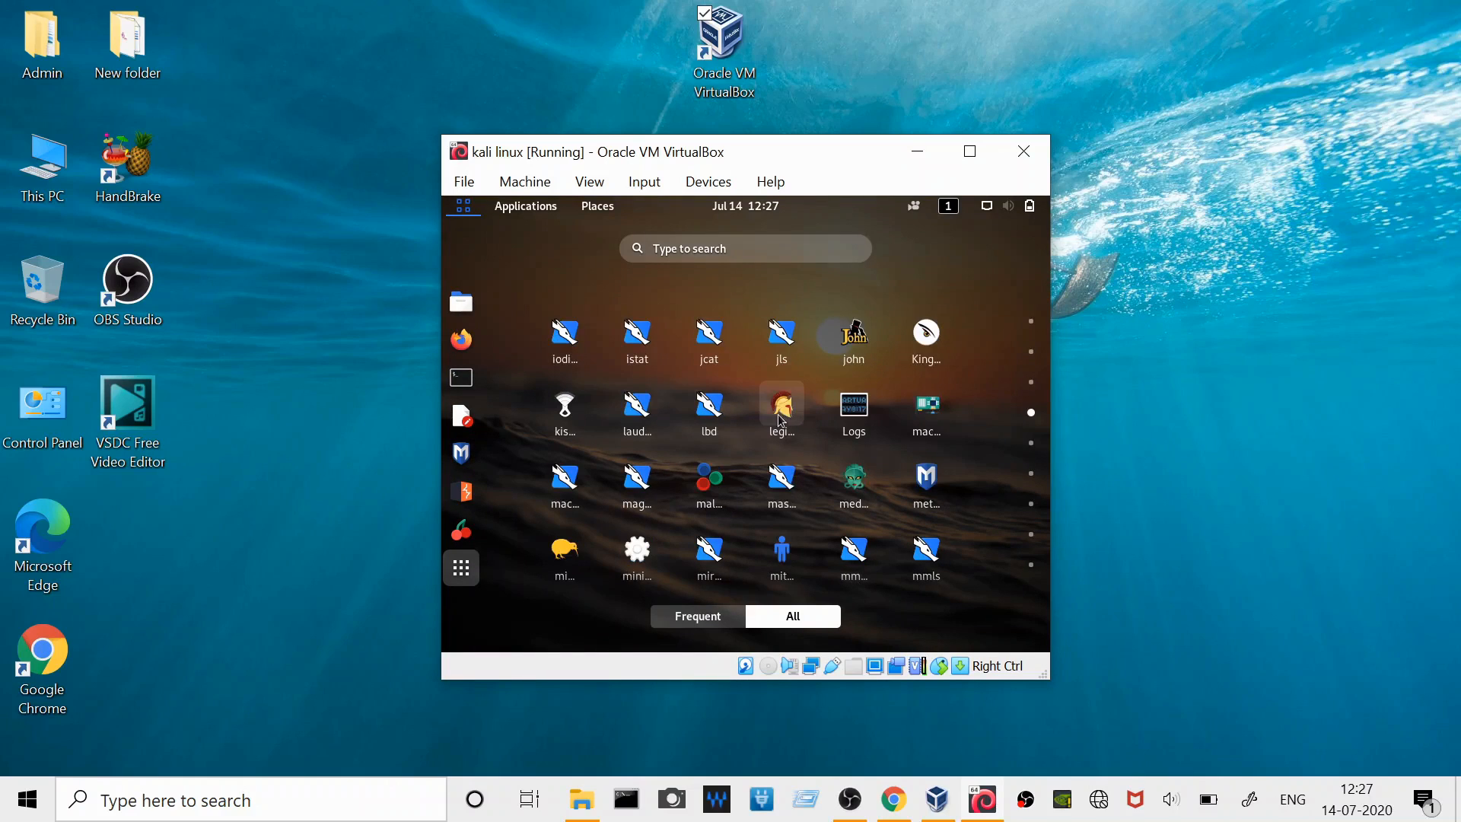
{"action": "scroll", "coordinate": [689, 419], "scroll_direction": "down", "scroll_amount": 2}
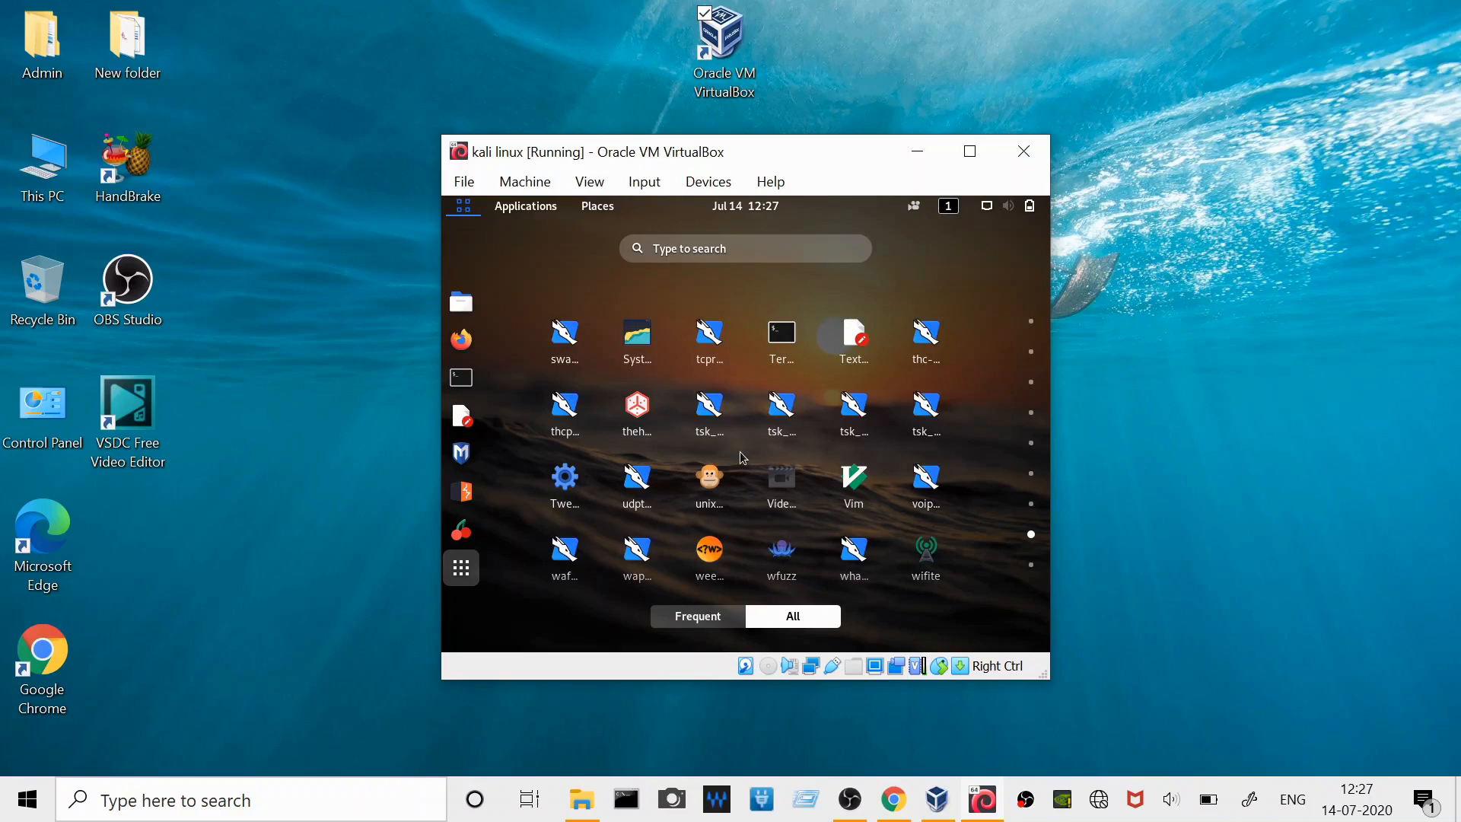
{"action": "scroll", "coordinate": [742, 457], "scroll_direction": "down", "scroll_amount": 1}
{"action": "scroll", "coordinate": [742, 456], "scroll_direction": "up", "scroll_amount": 3}
{"action": "scroll", "coordinate": [740, 452], "scroll_direction": "up", "scroll_amount": 3}
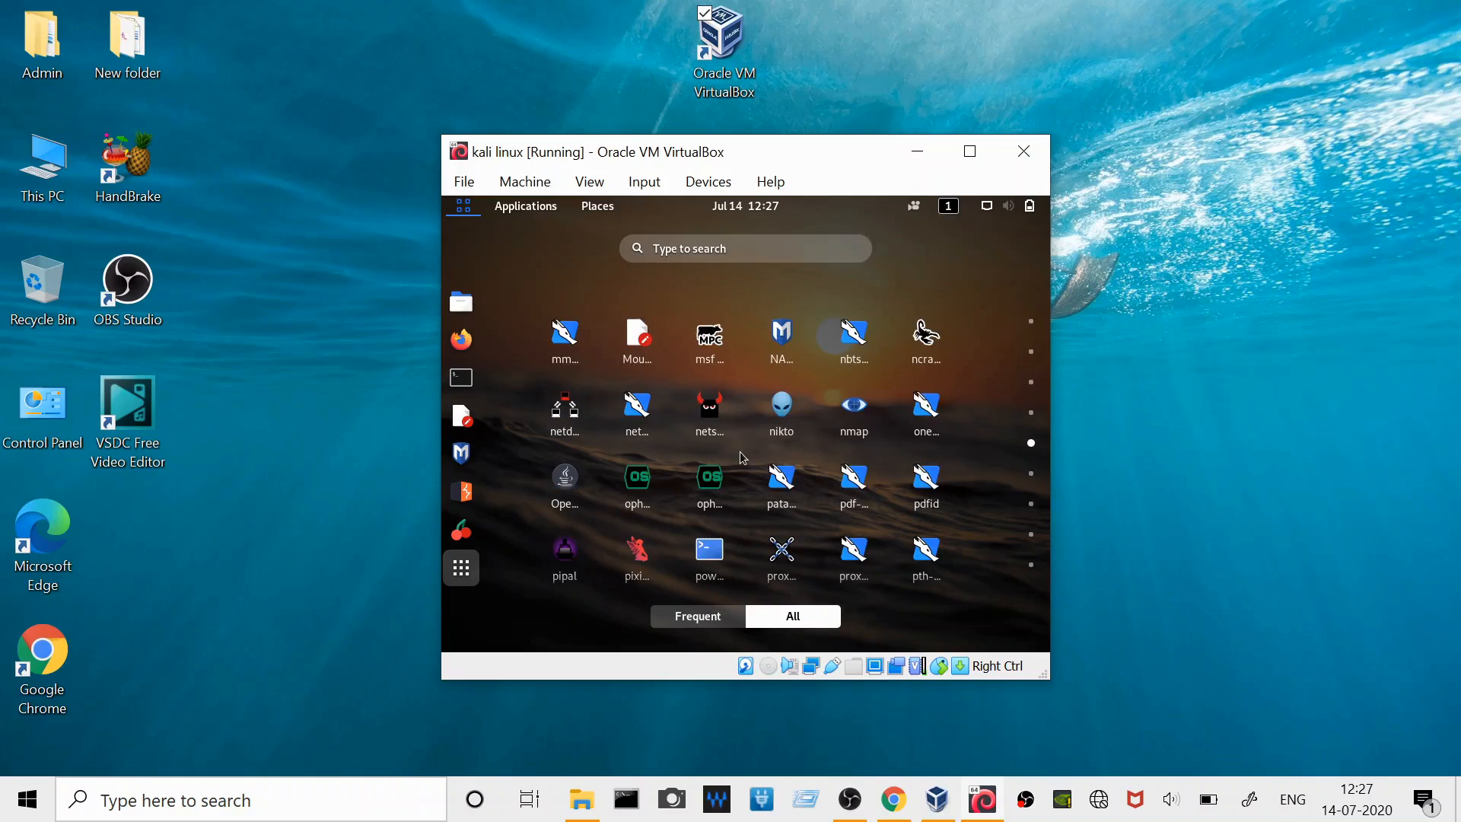
{"action": "scroll", "coordinate": [740, 451], "scroll_direction": "up", "scroll_amount": 2}
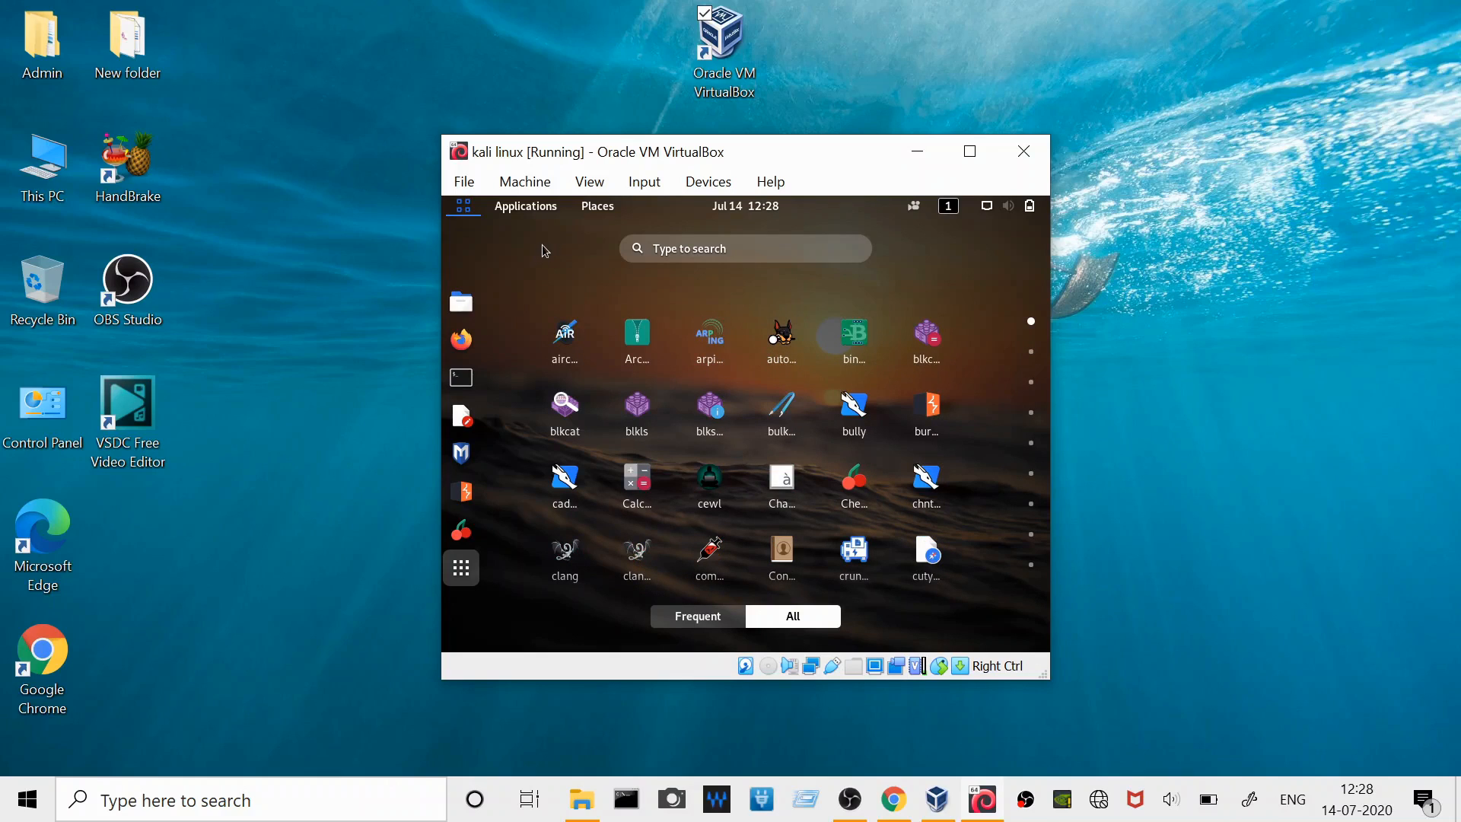
{"action": "left_click", "coordinate": [462, 206]}
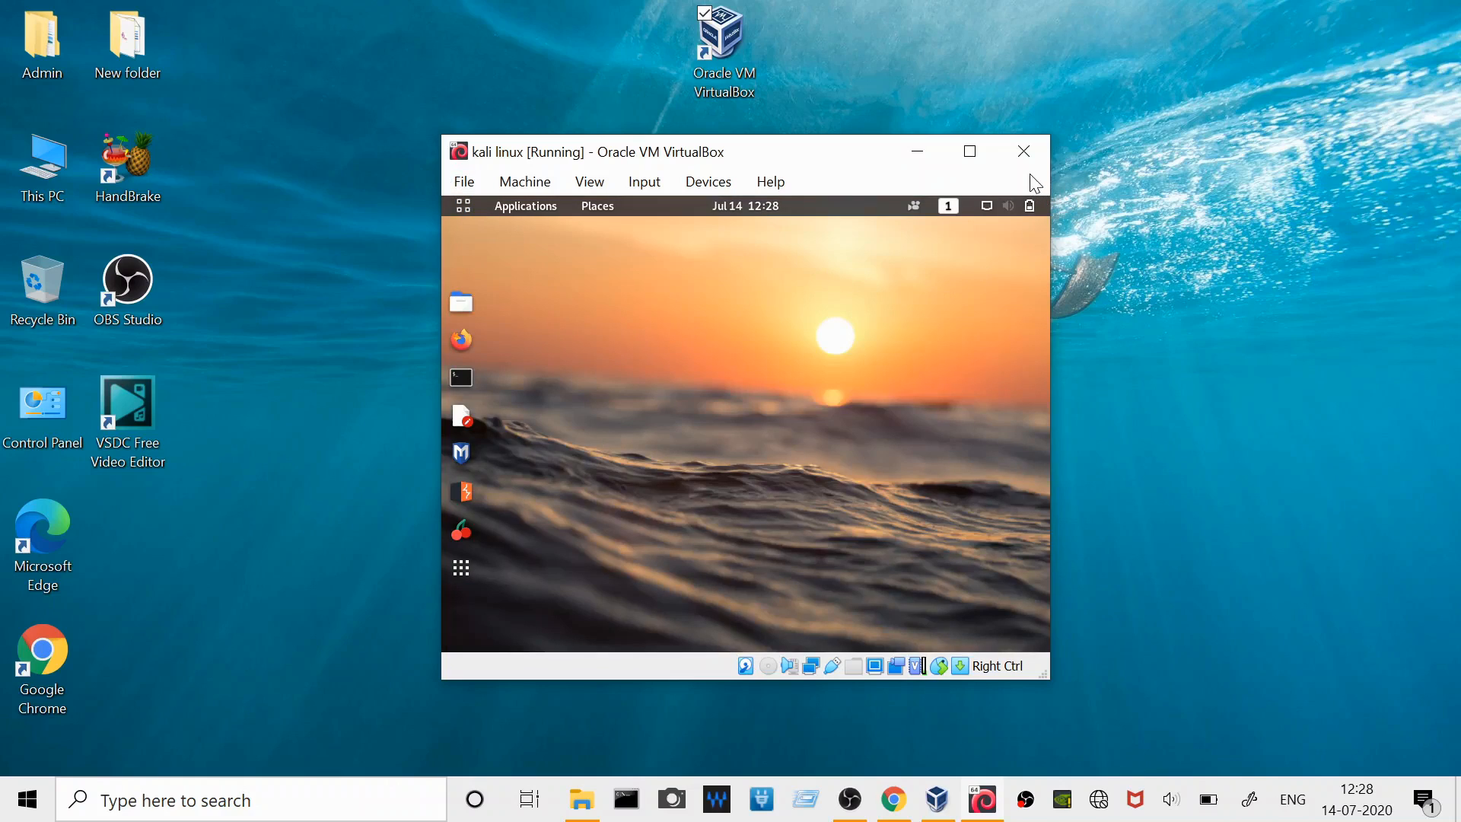
- Close the kali linux virtual machine with the option to power off the machine
{"action": "left_click", "coordinate": [1022, 152]}
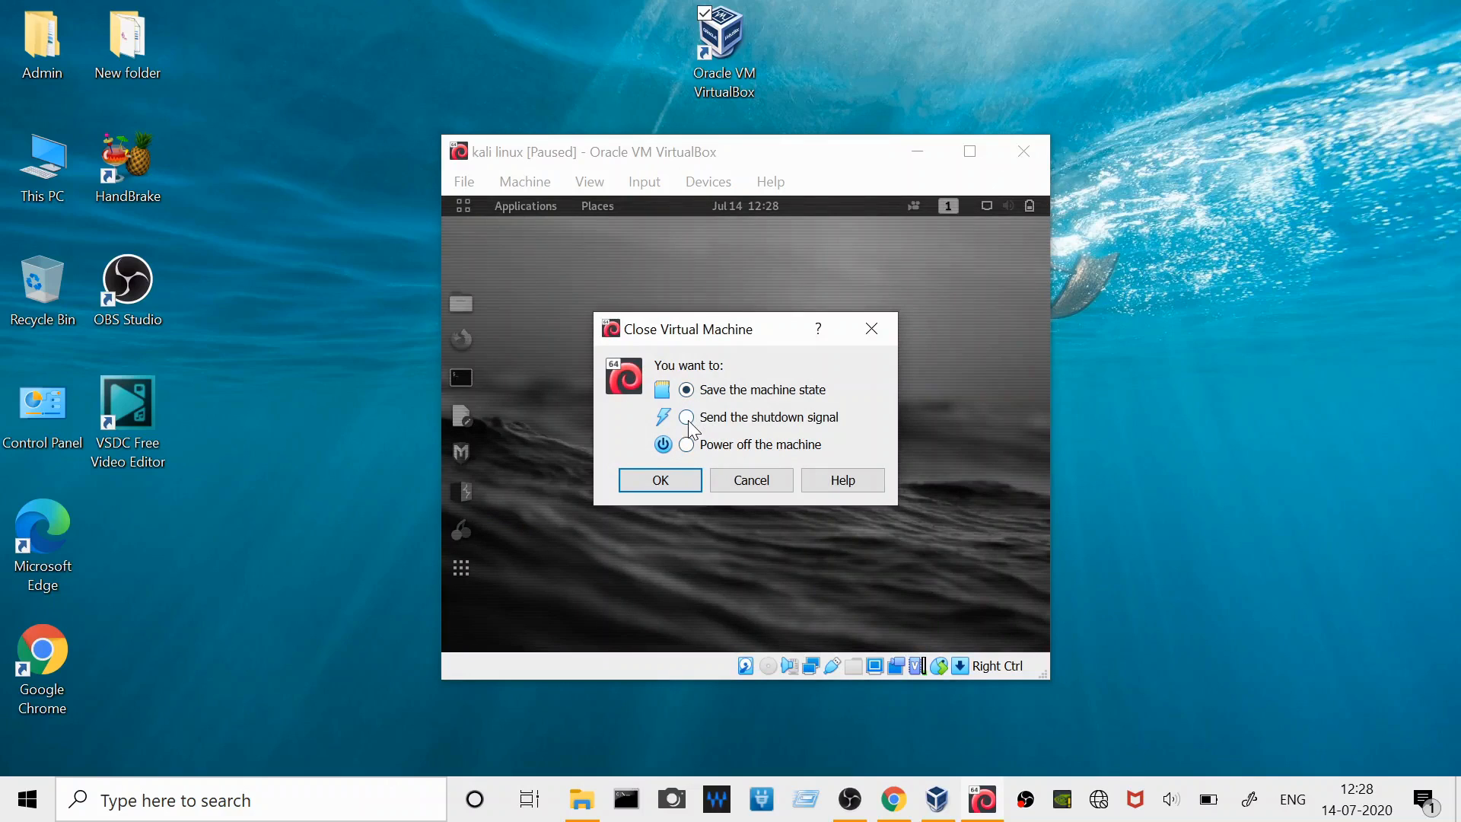
{"action": "left_click", "coordinate": [686, 444]}
{"action": "left_click", "coordinate": [660, 481]}
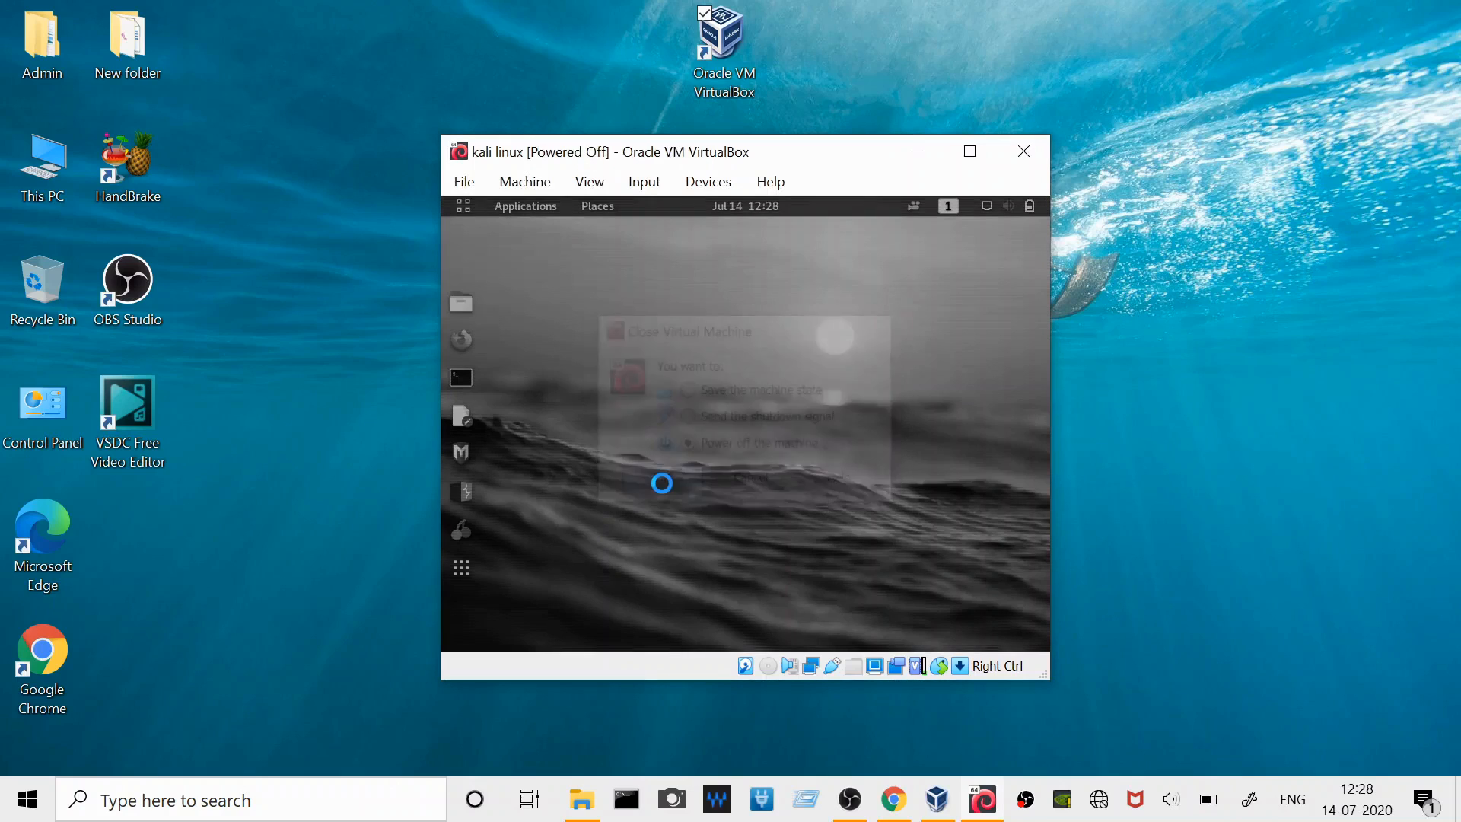